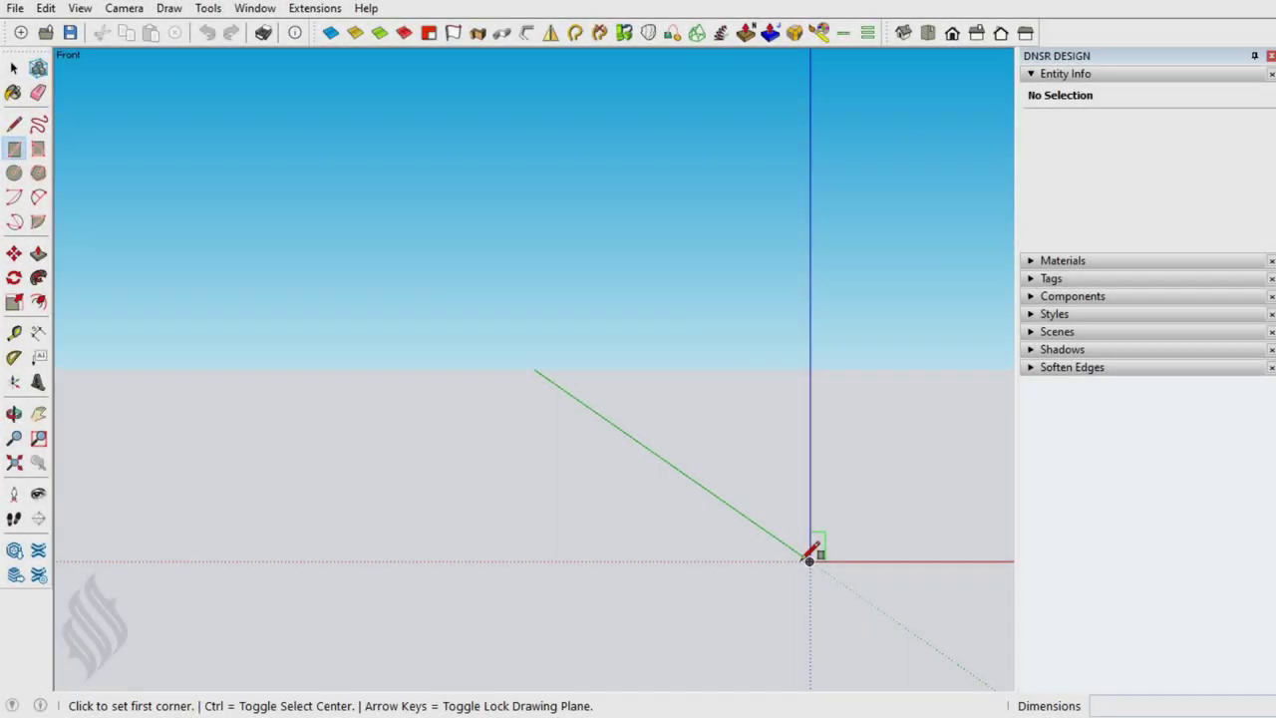
Draw a 30 by 20 cm rectangle from the origin.
click(809, 560)
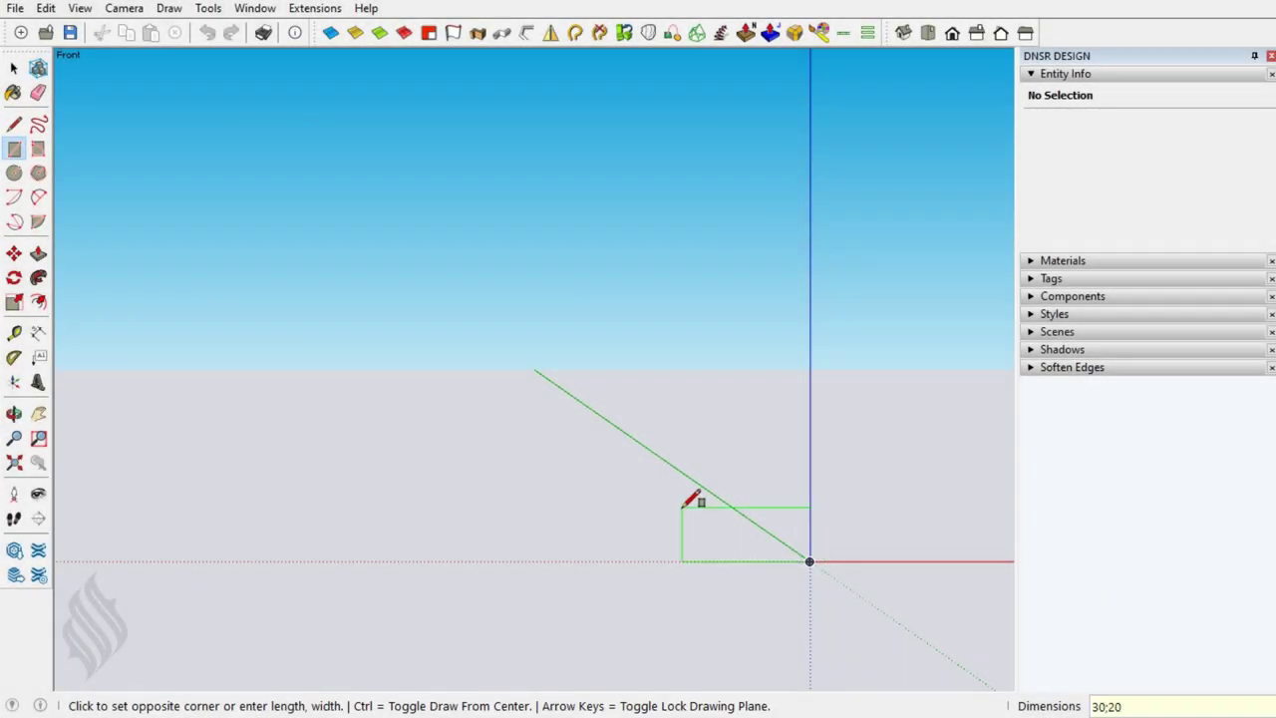
key(Return)
key(space)
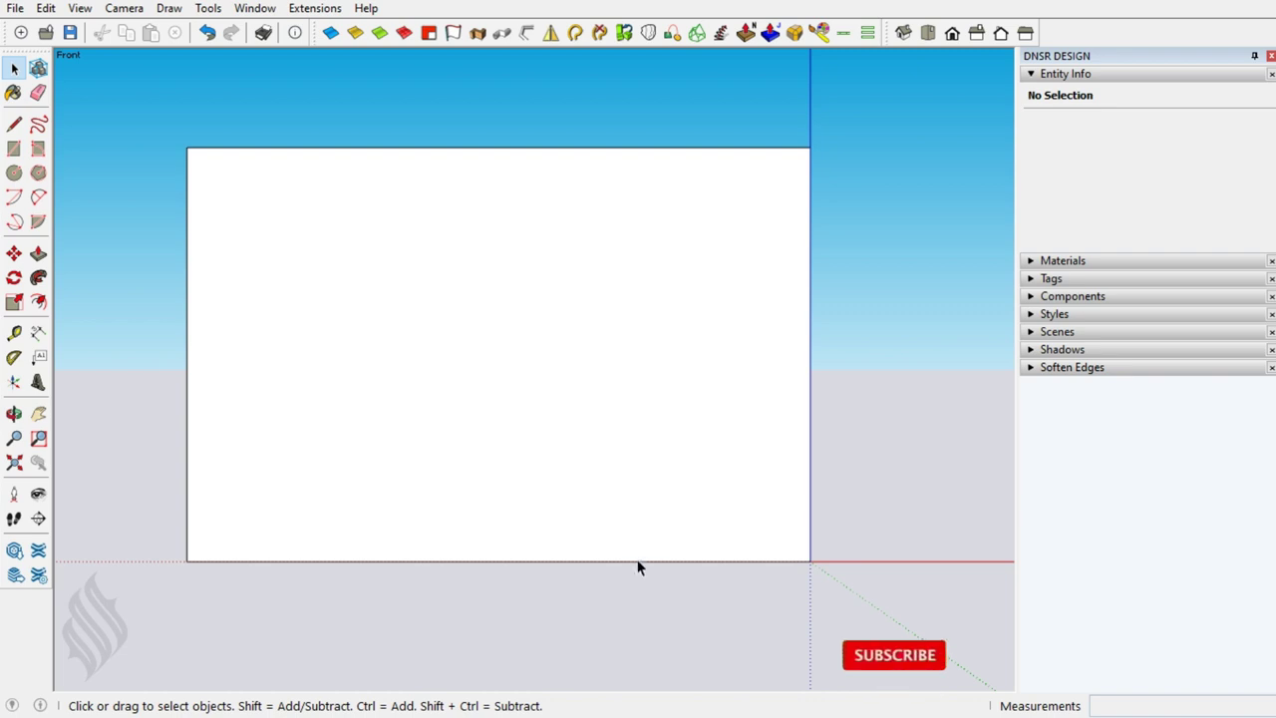
Copy the rectangle's bottom edge up 7 cm, then another 6.5 cm higher.
click(632, 561)
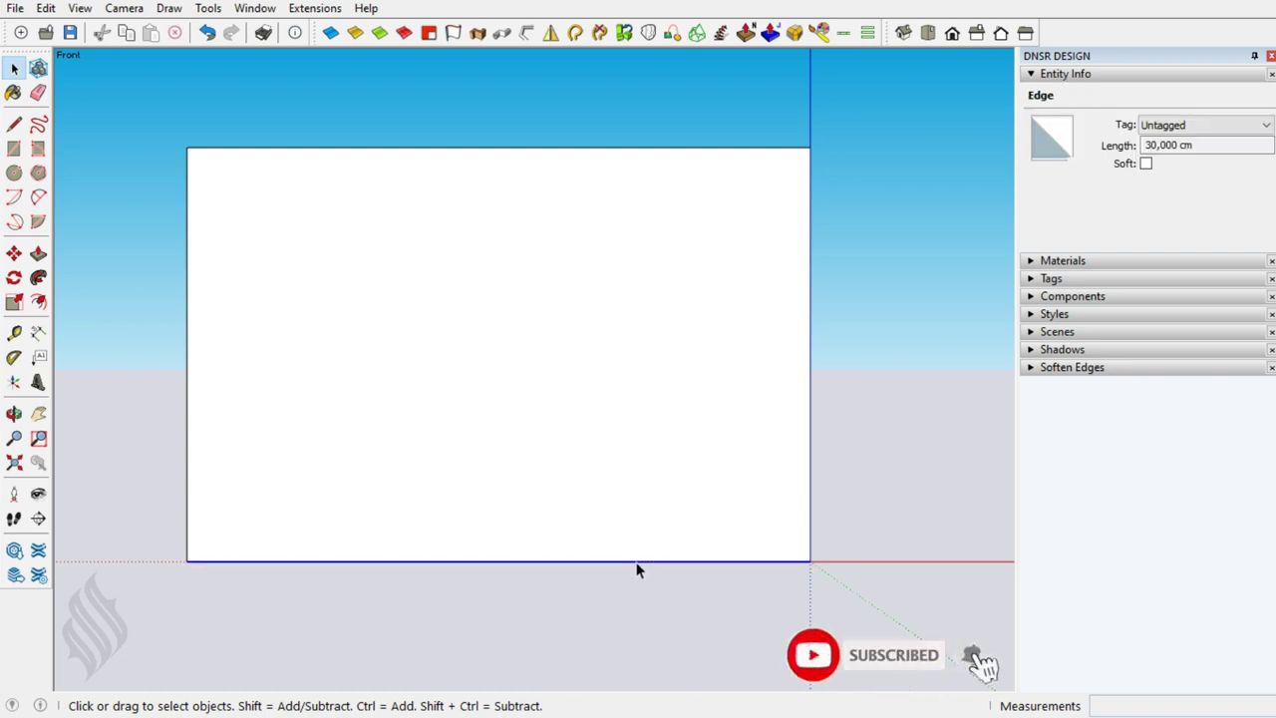
key(m)
click(549, 558)
key(ctrl)
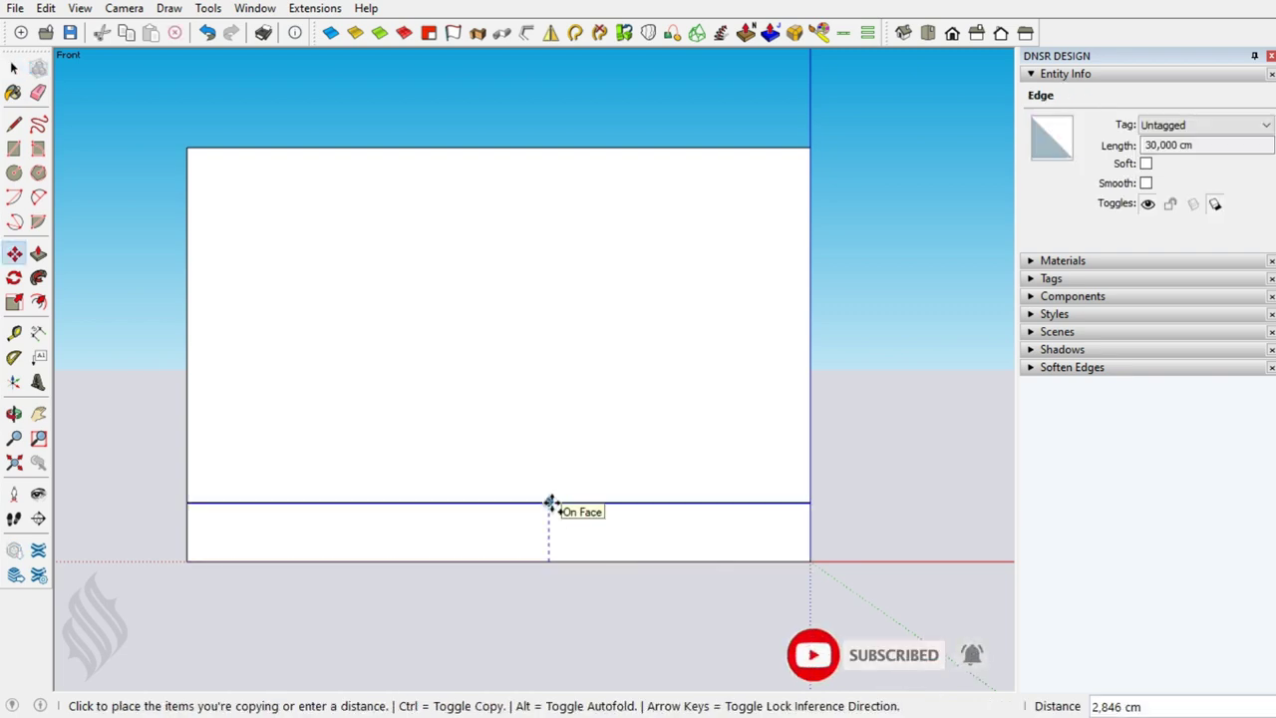
key(Return)
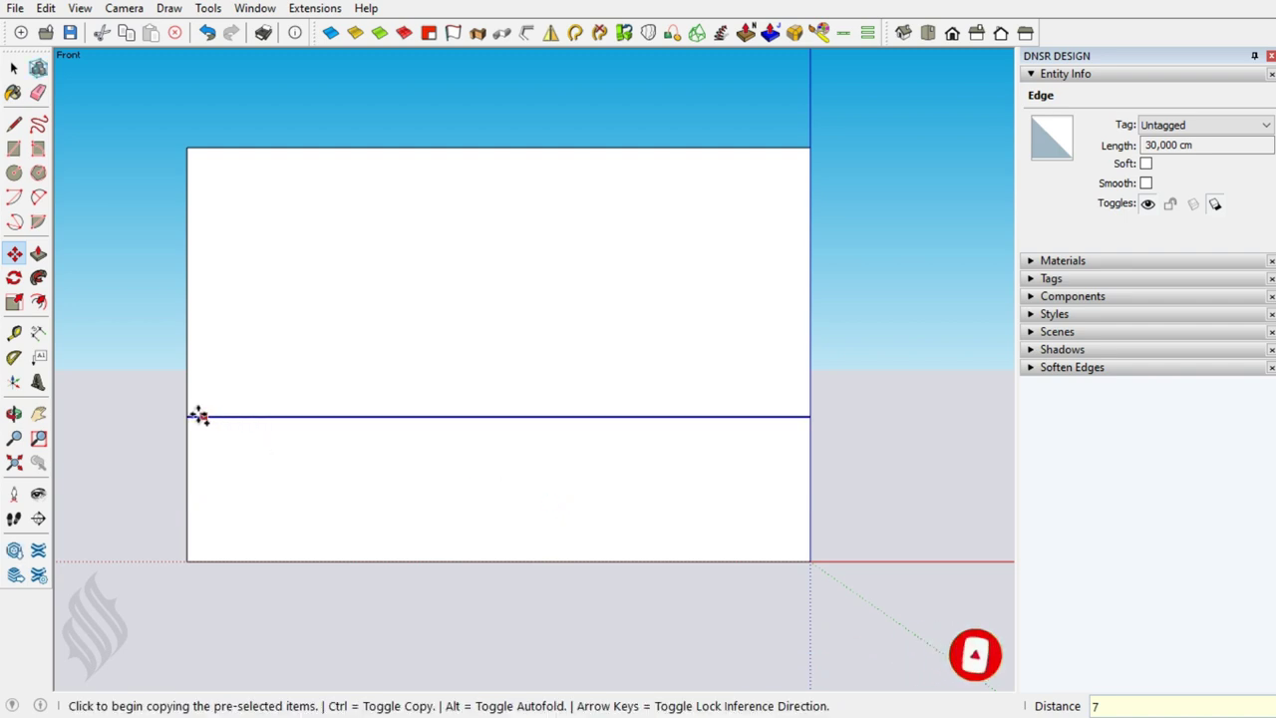
click(187, 416)
key(ctrl)
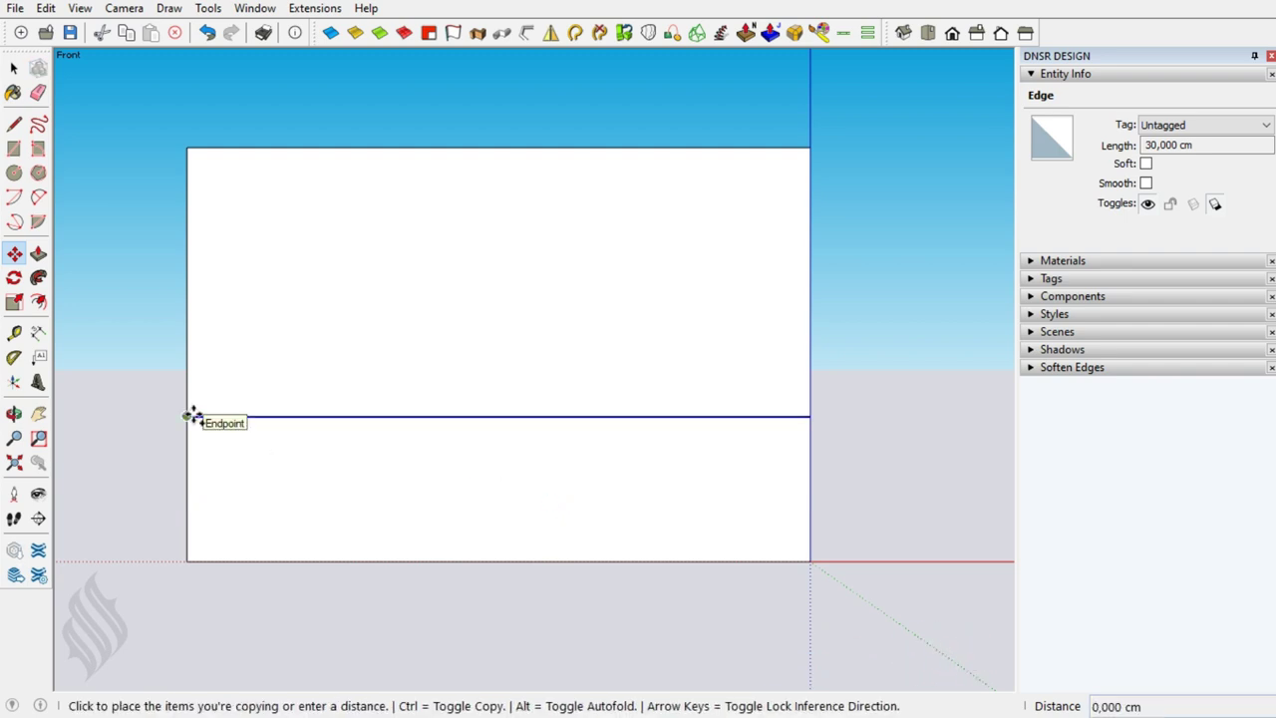
click(188, 283)
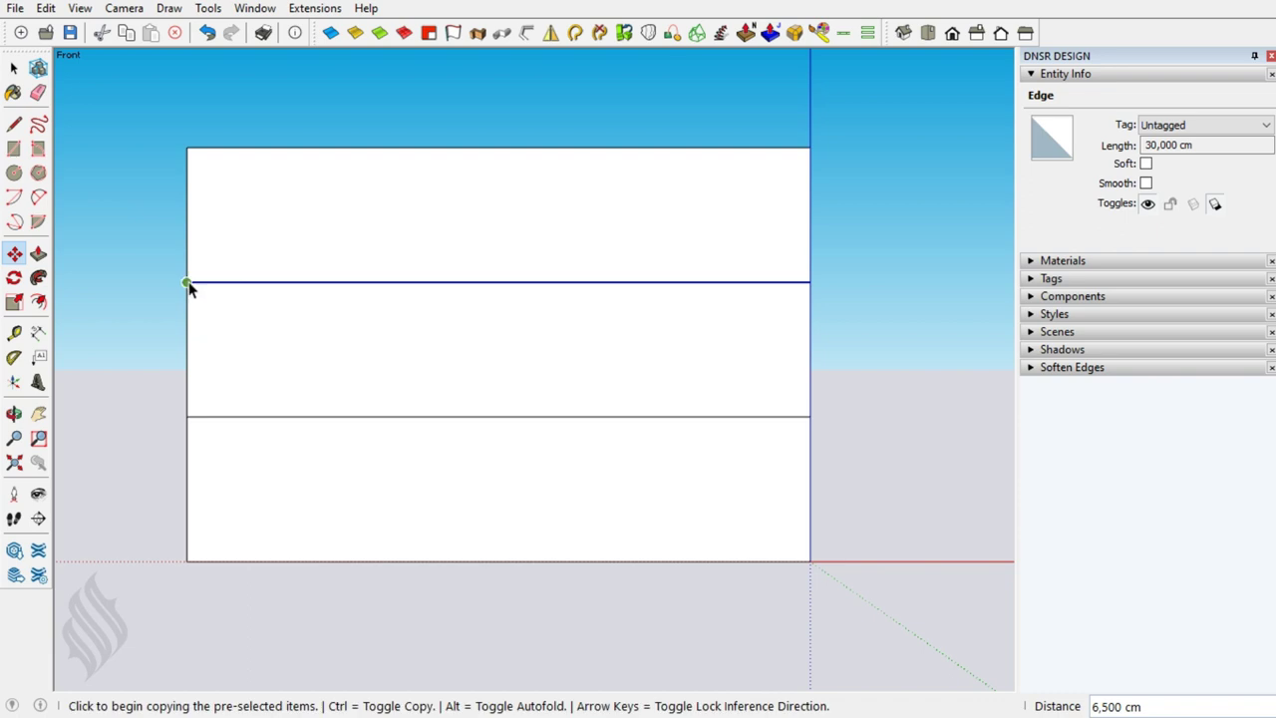
key(space)
Delete the middle band and select the top strip's left edge.
drag(176, 362, 174, 361)
key(Delete)
click(212, 245)
drag(213, 245, 167, 274)
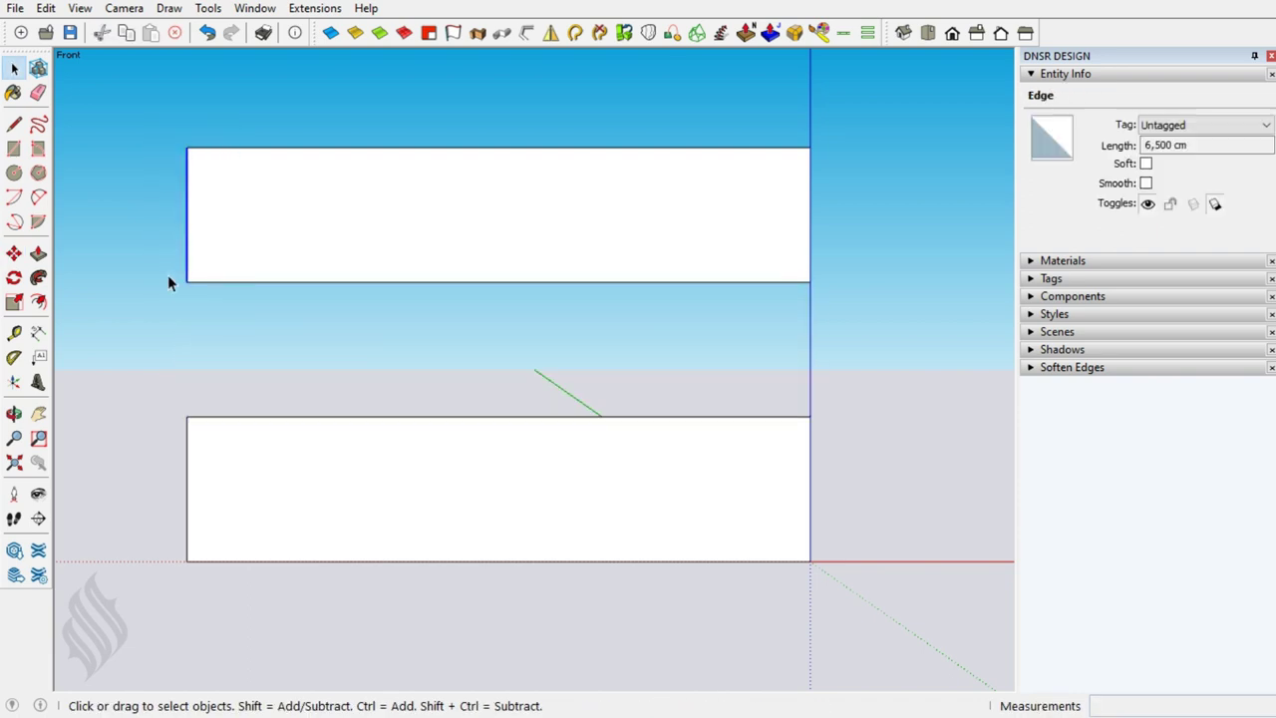
Draw a 90° pie arc at the upper strip's left end.
key(q)
click(186, 282)
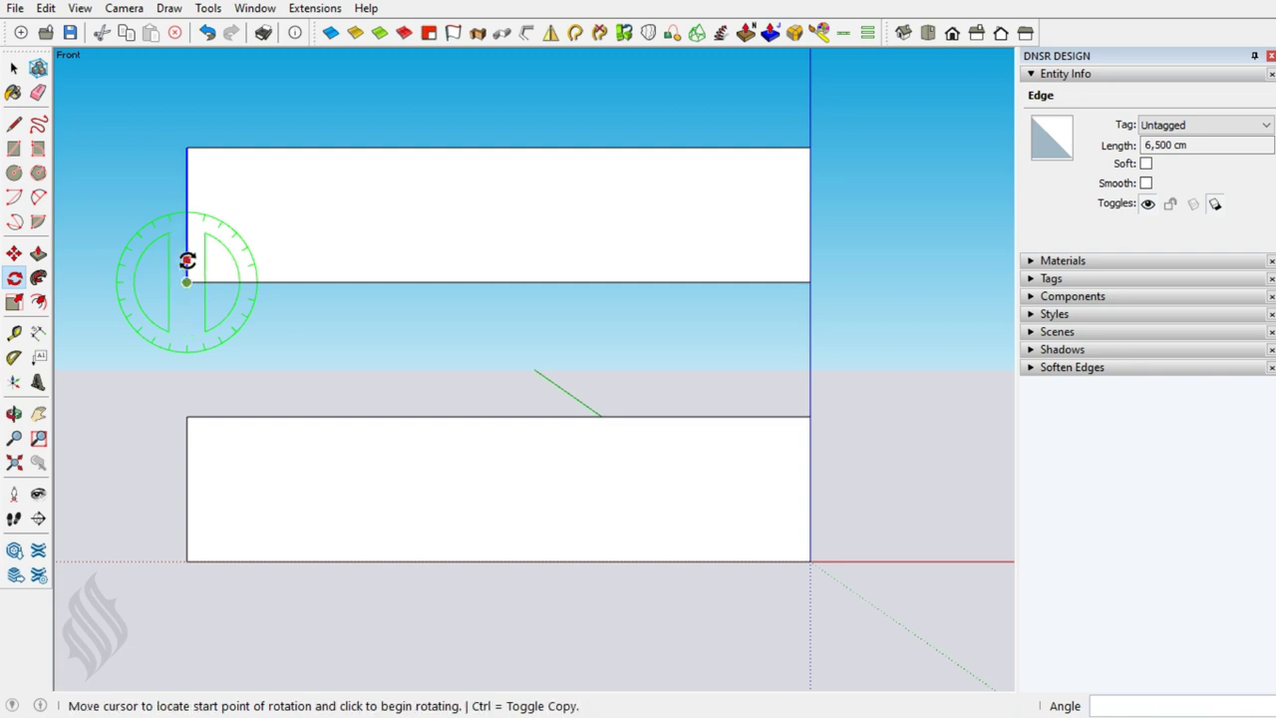
click(187, 260)
key(Escape)
key(space)
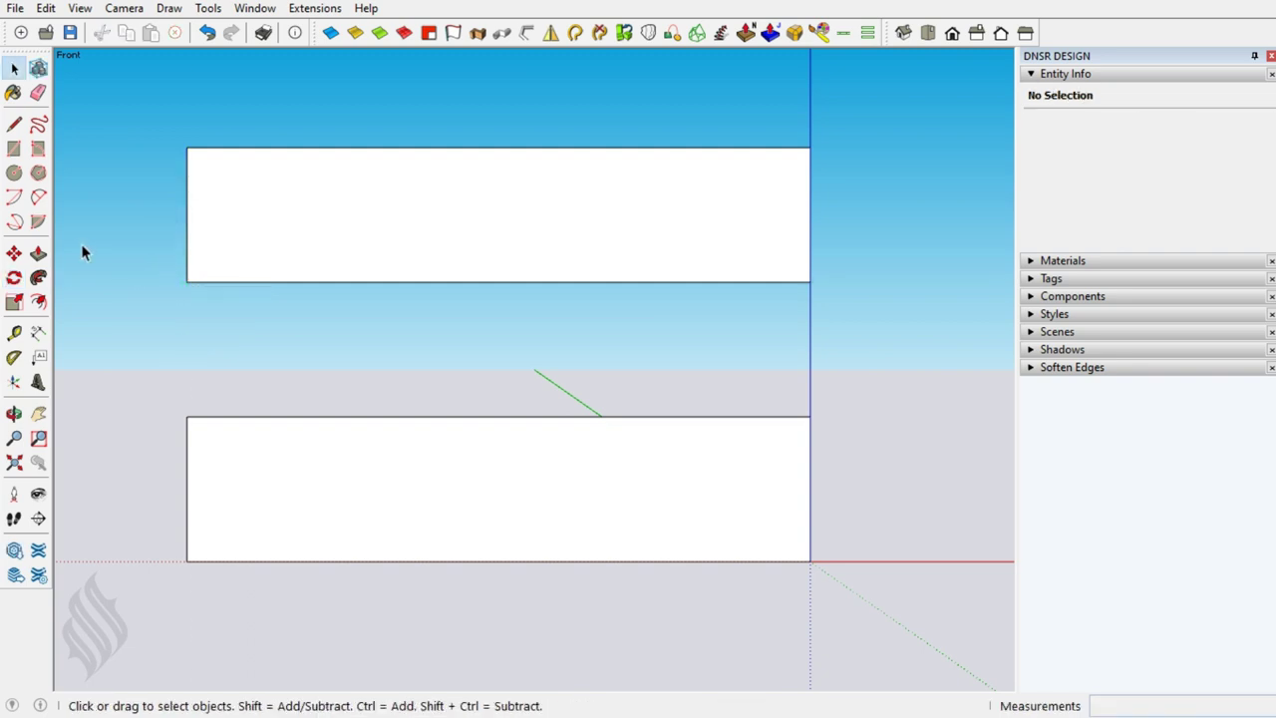
click(37, 221)
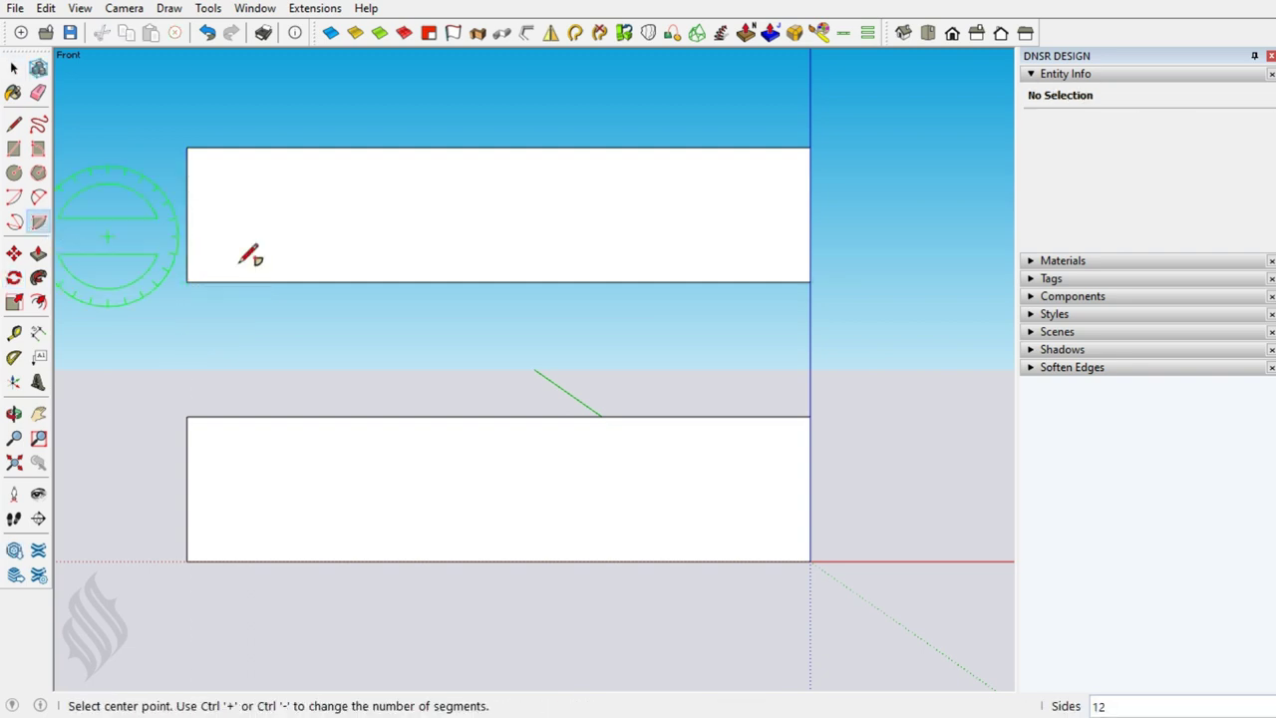
click(321, 282)
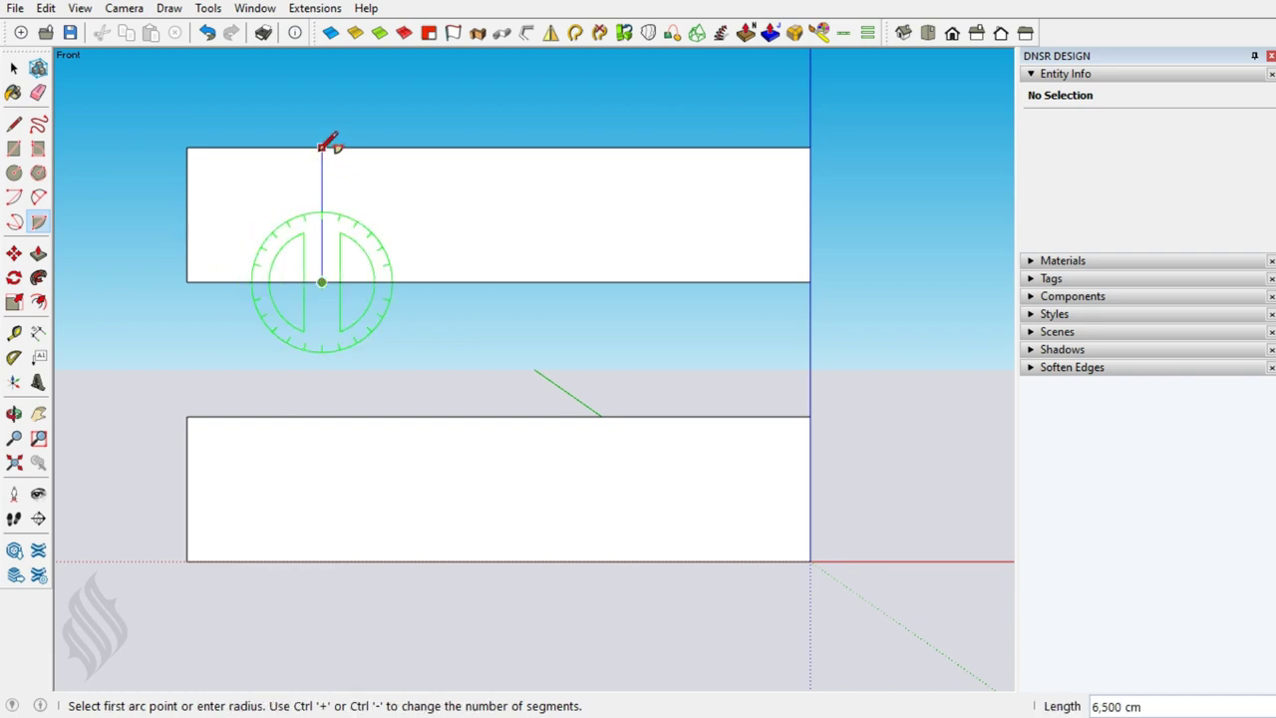
click(321, 148)
click(189, 252)
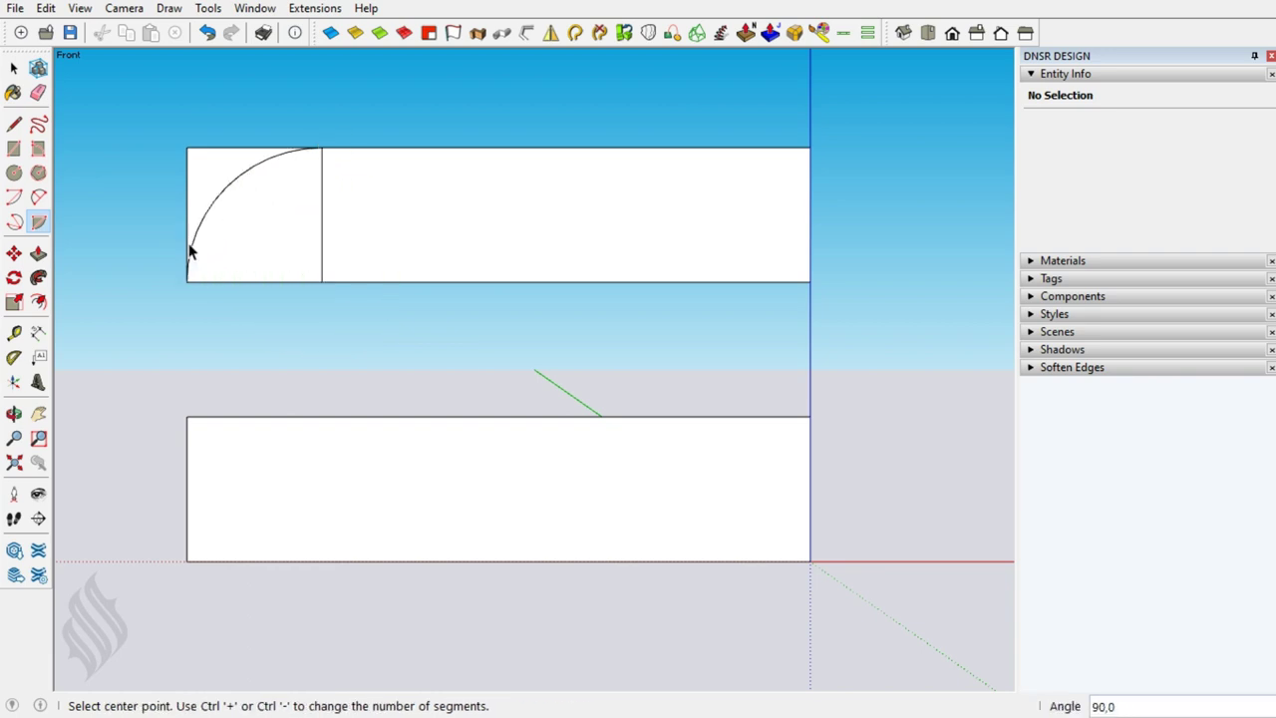
Erase the square corner lines left around the quarter arc.
key(e)
drag(190, 154, 206, 131)
drag(313, 191, 332, 206)
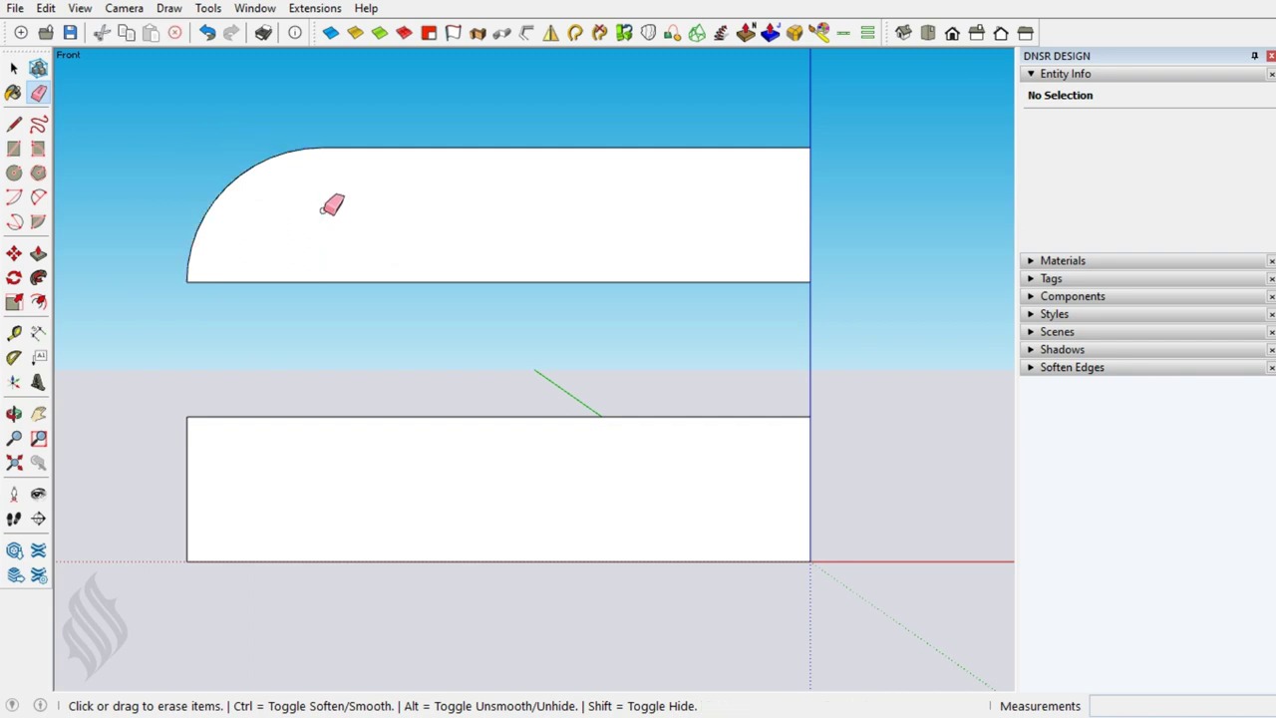
key(space)
Shorten the lower strip by moving its left edge 10 cm to the right.
click(187, 460)
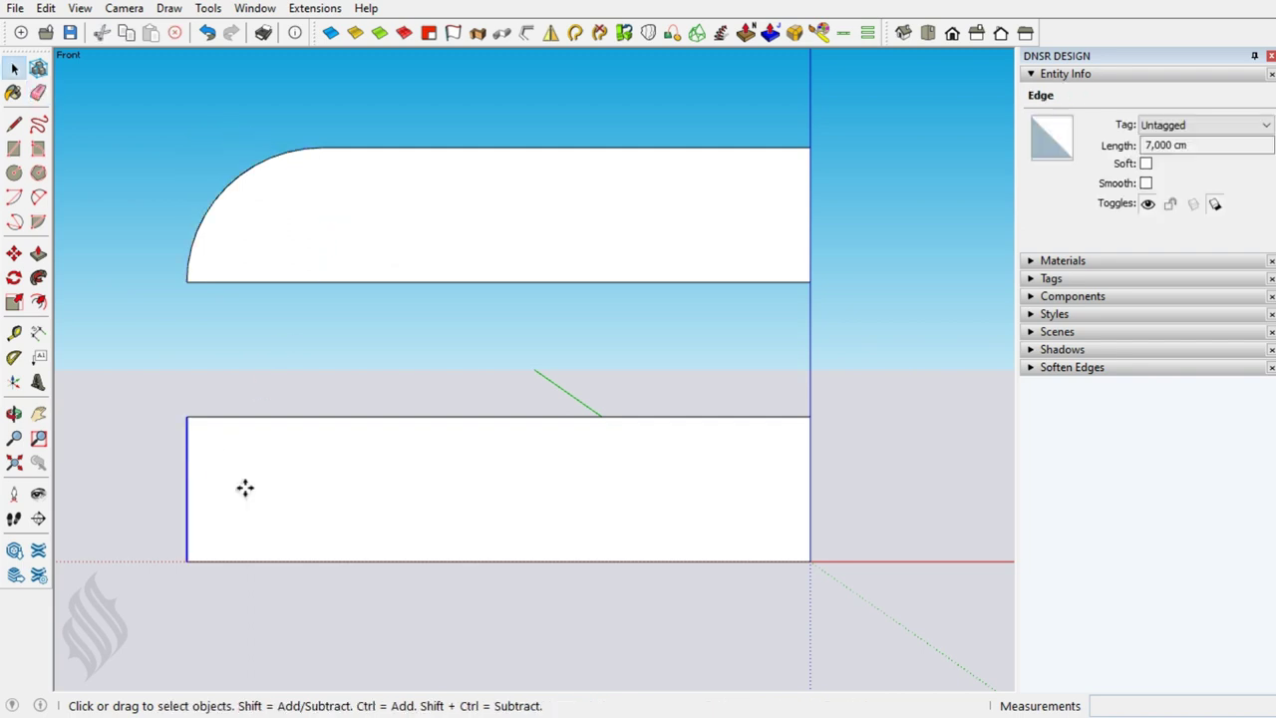
key(m)
click(222, 487)
text(10)
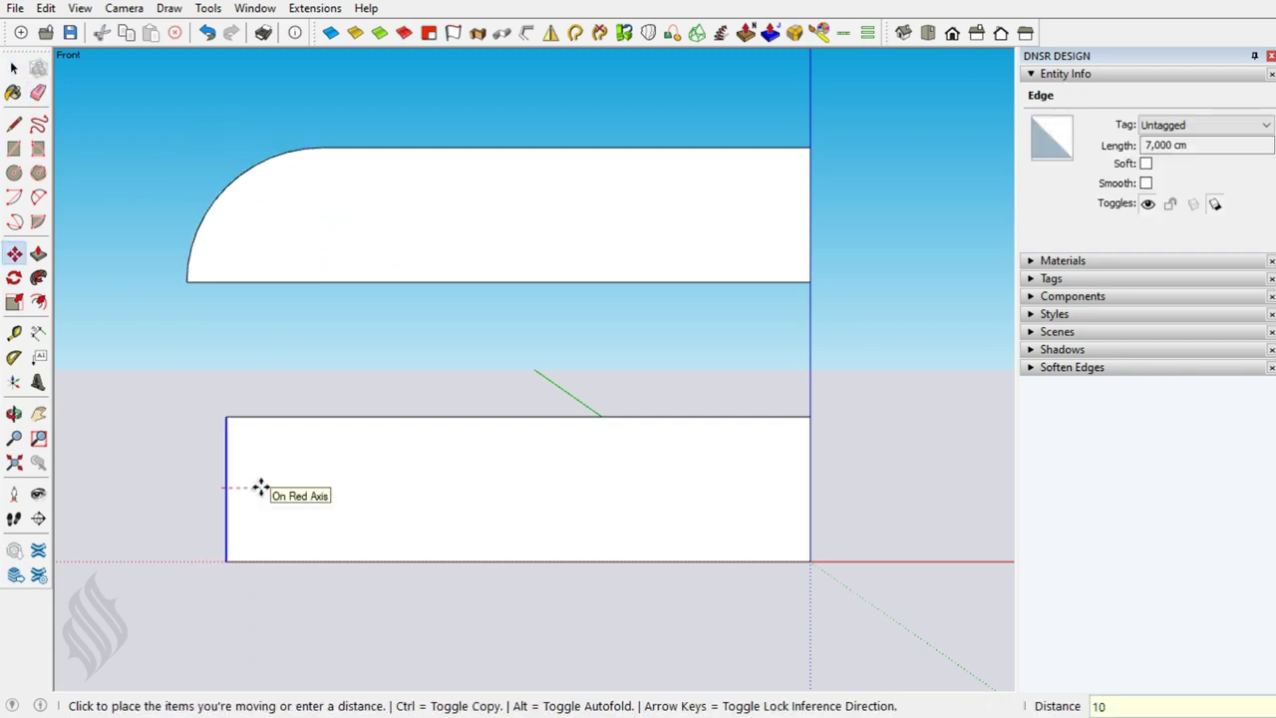
key(Return)
key(space)
Round the lower strip's bottom-left corner with a 2-point arc and erase the leftover corner.
key(l)
click(395, 560)
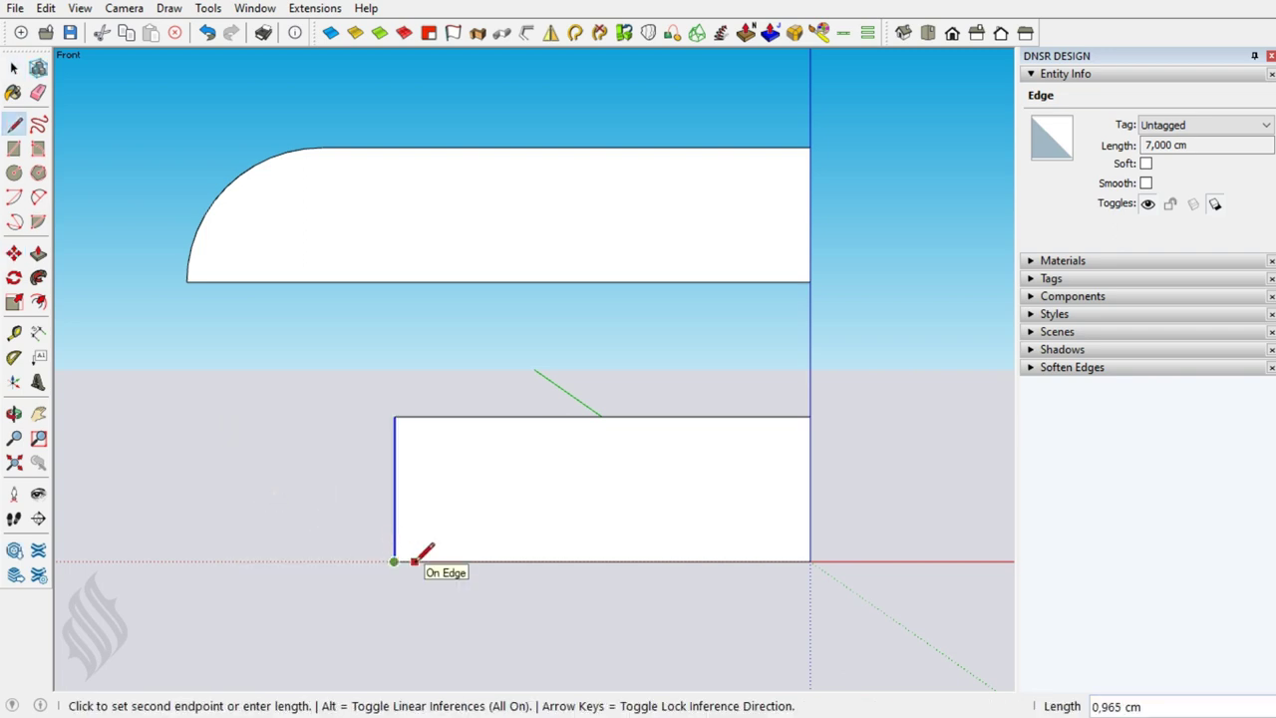
key(Escape)
key(space)
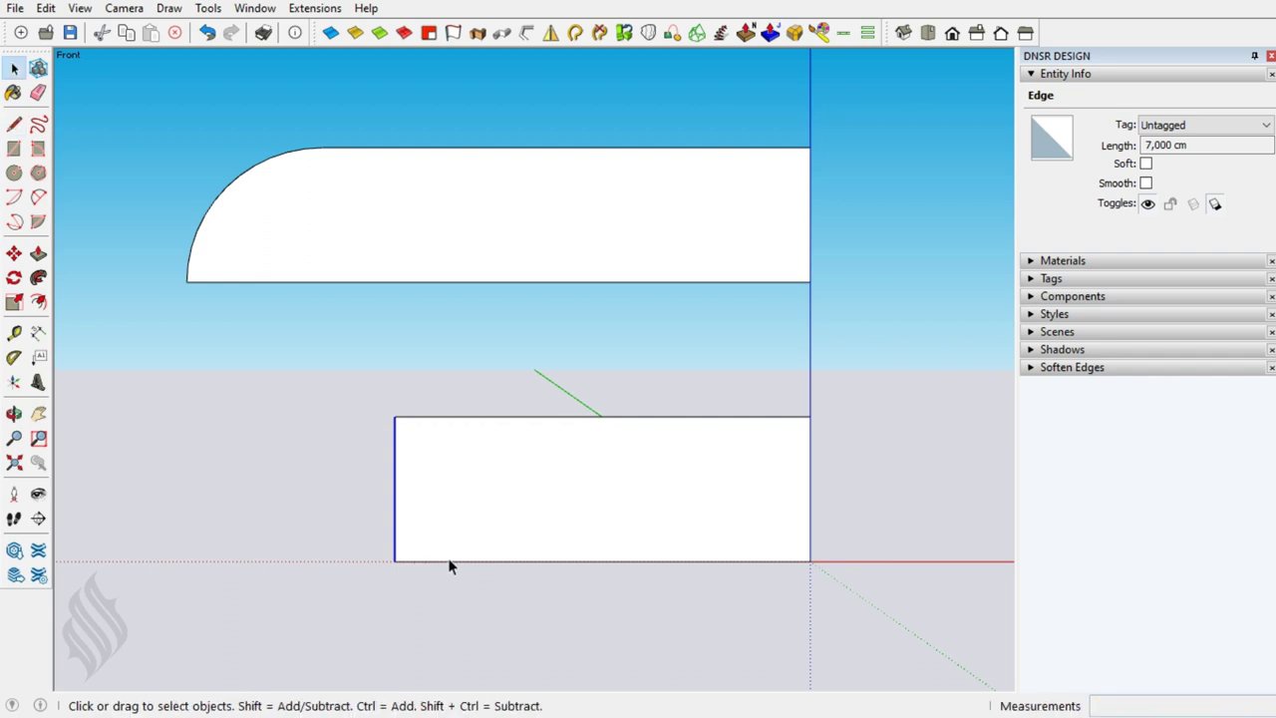
key(shift+p)
click(436, 560)
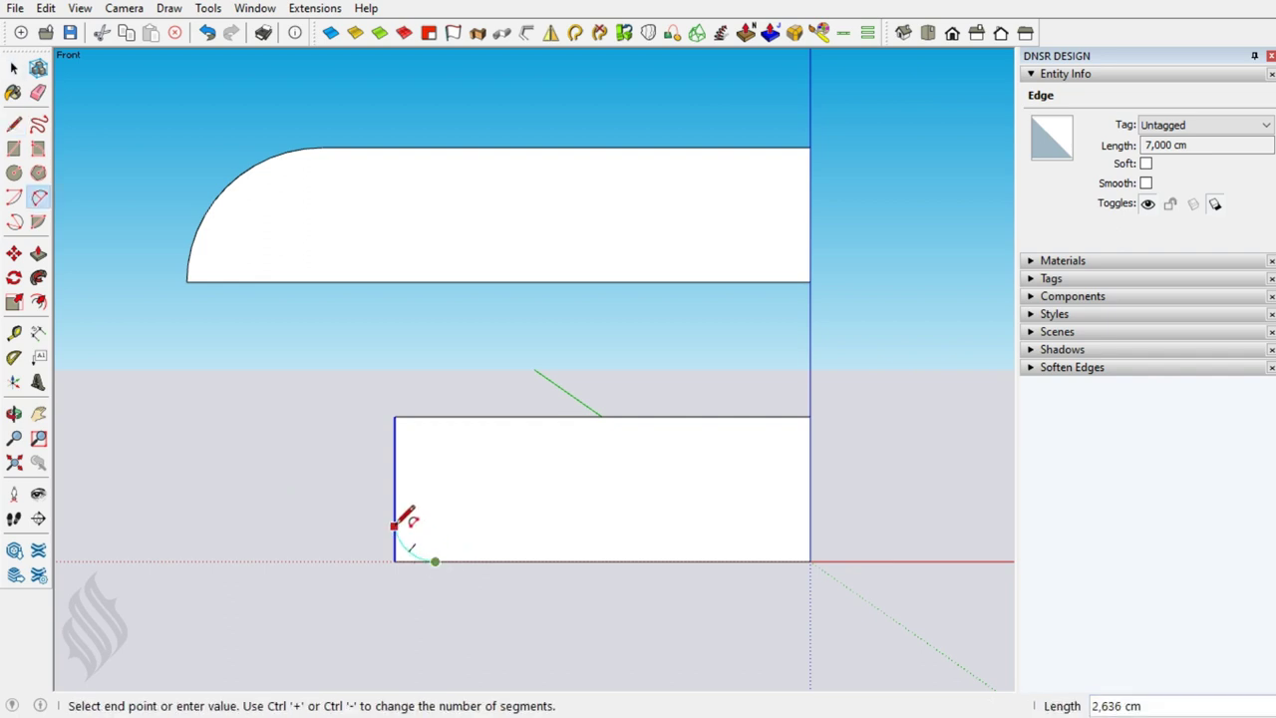
click(395, 514)
key(space)
key(e)
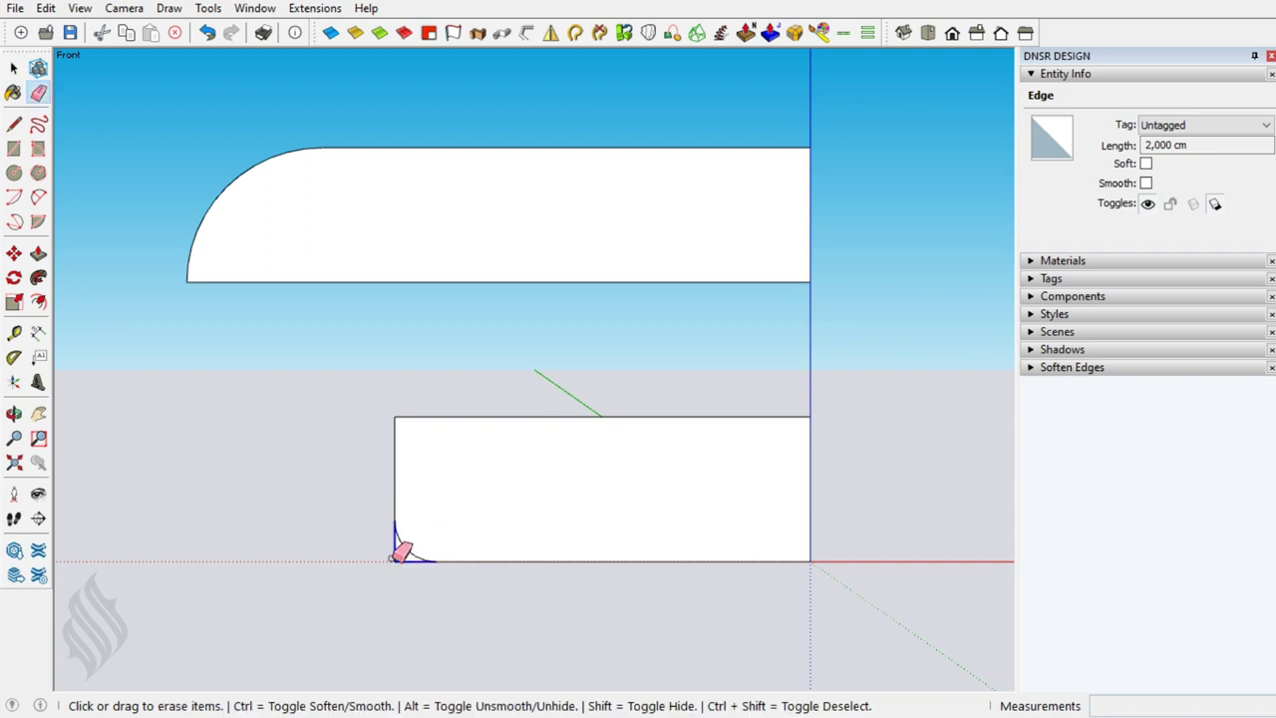
click(399, 551)
key(space)
key(ctrl+a)
Mirror both strip profiles across the green axis with the Mirror extension, then select the seam edges.
key(o)
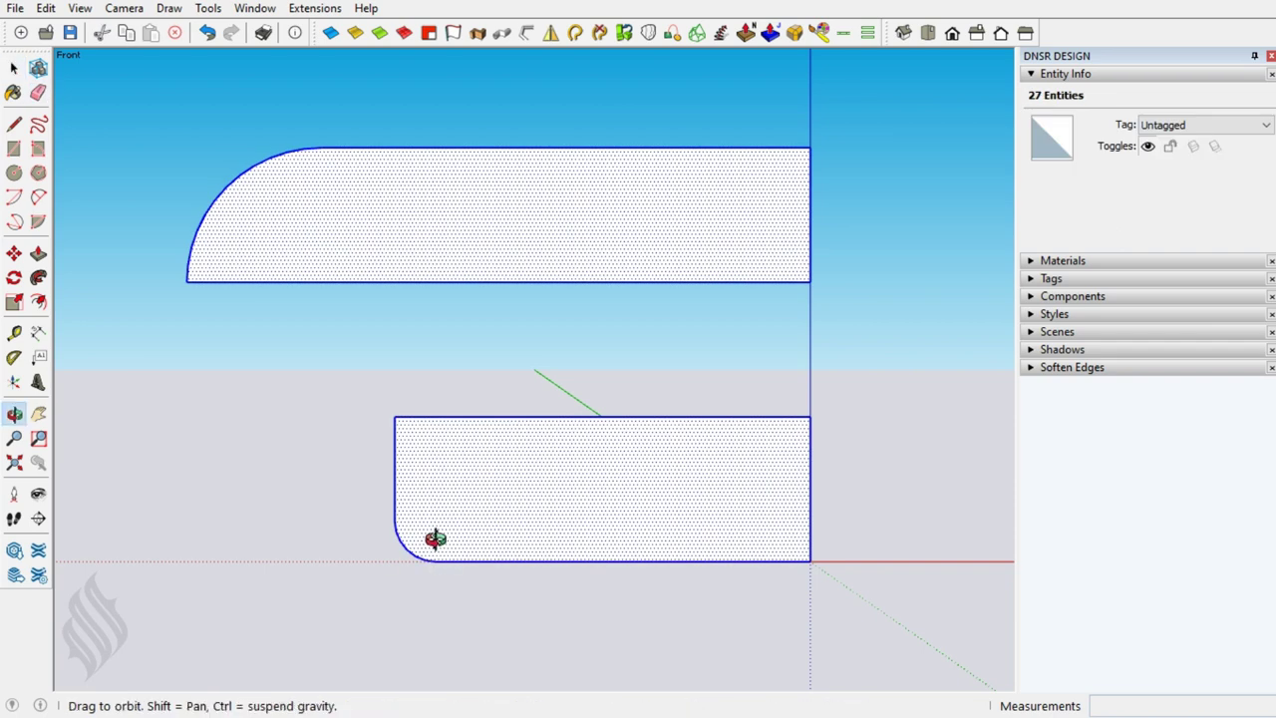
drag(436, 539, 536, 606)
click(550, 33)
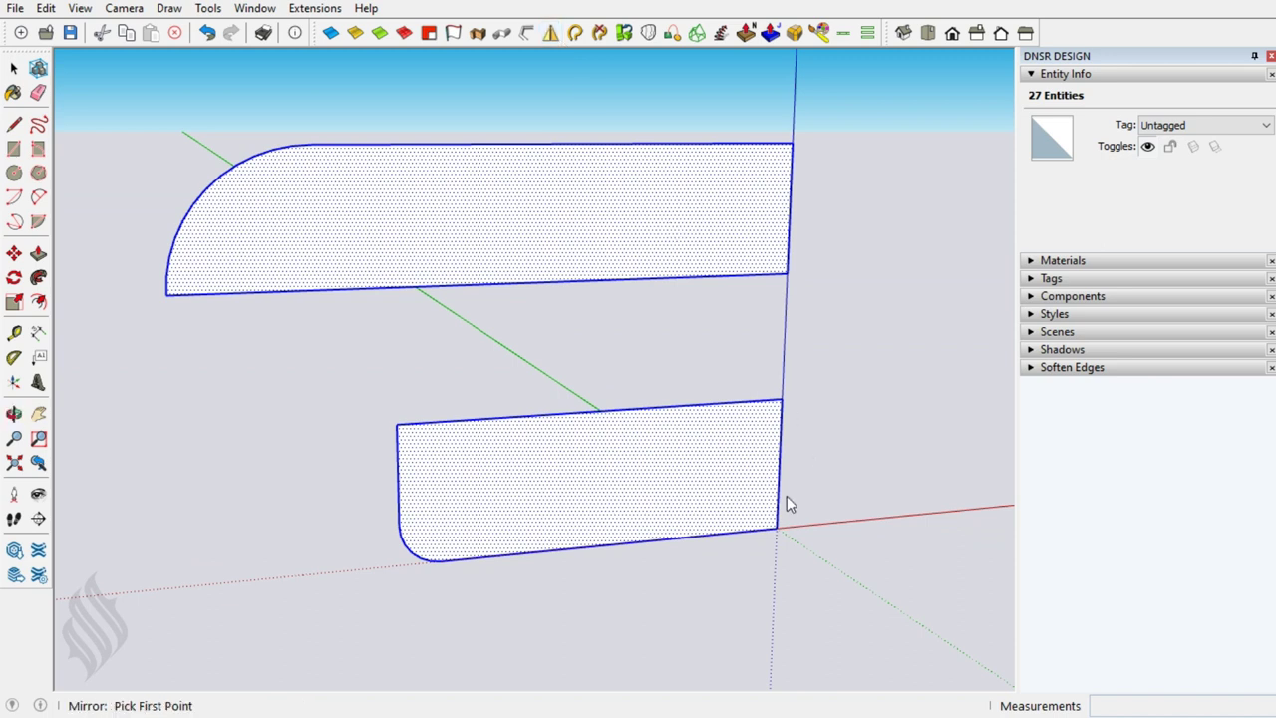
click(780, 529)
click(814, 547)
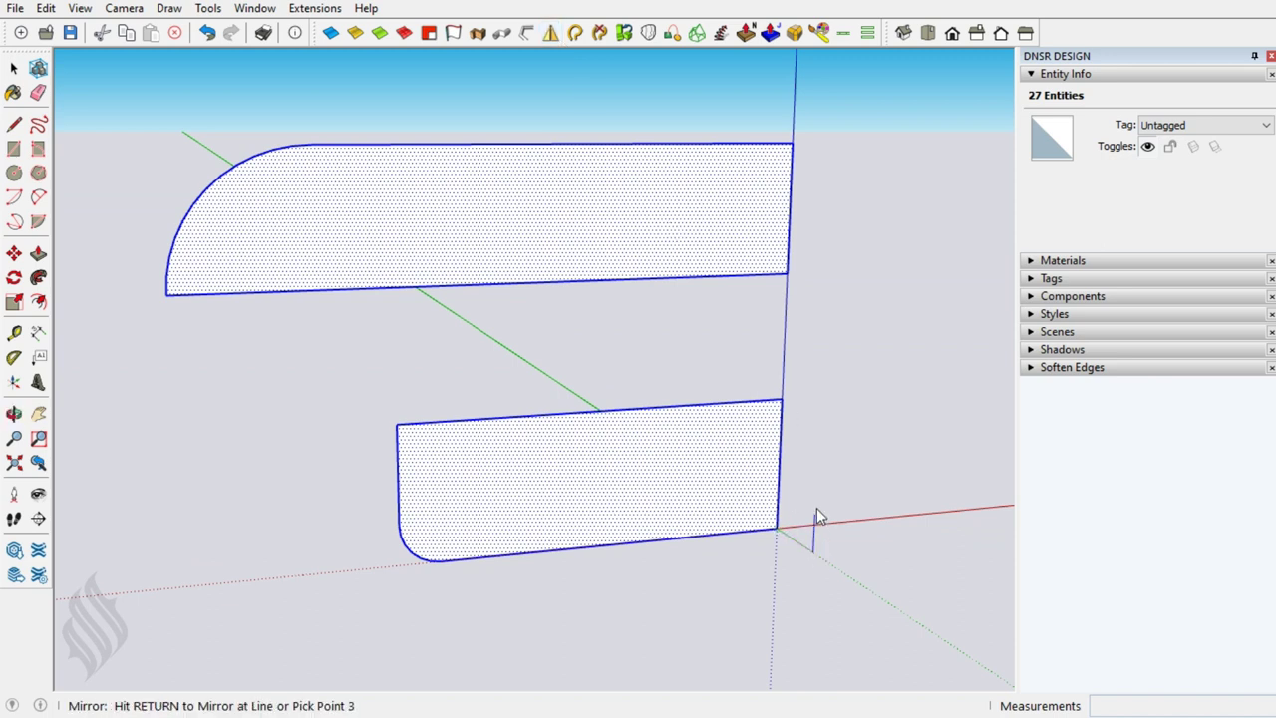
click(816, 510)
drag(746, 119, 801, 541)
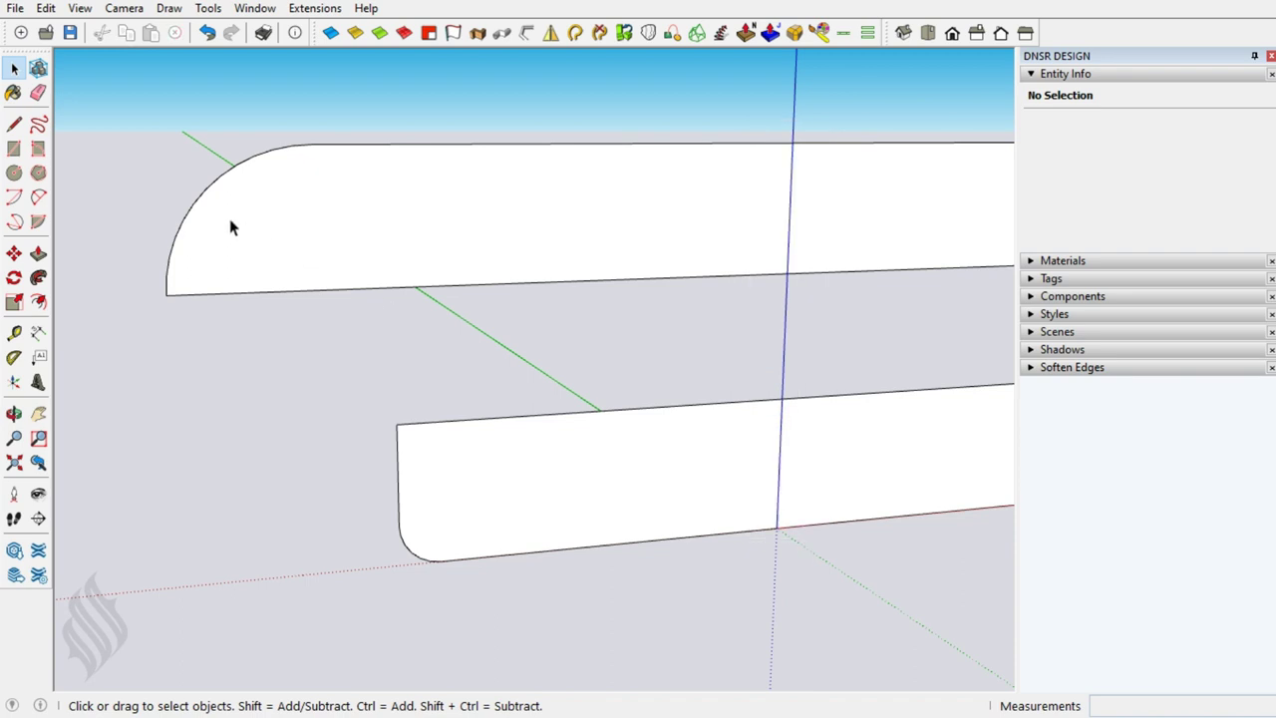
Offset the upper strip's curved top edge inward by 0.3 cm and 0.6 cm.
double_click(339, 177)
shift+click(388, 264)
key(f)
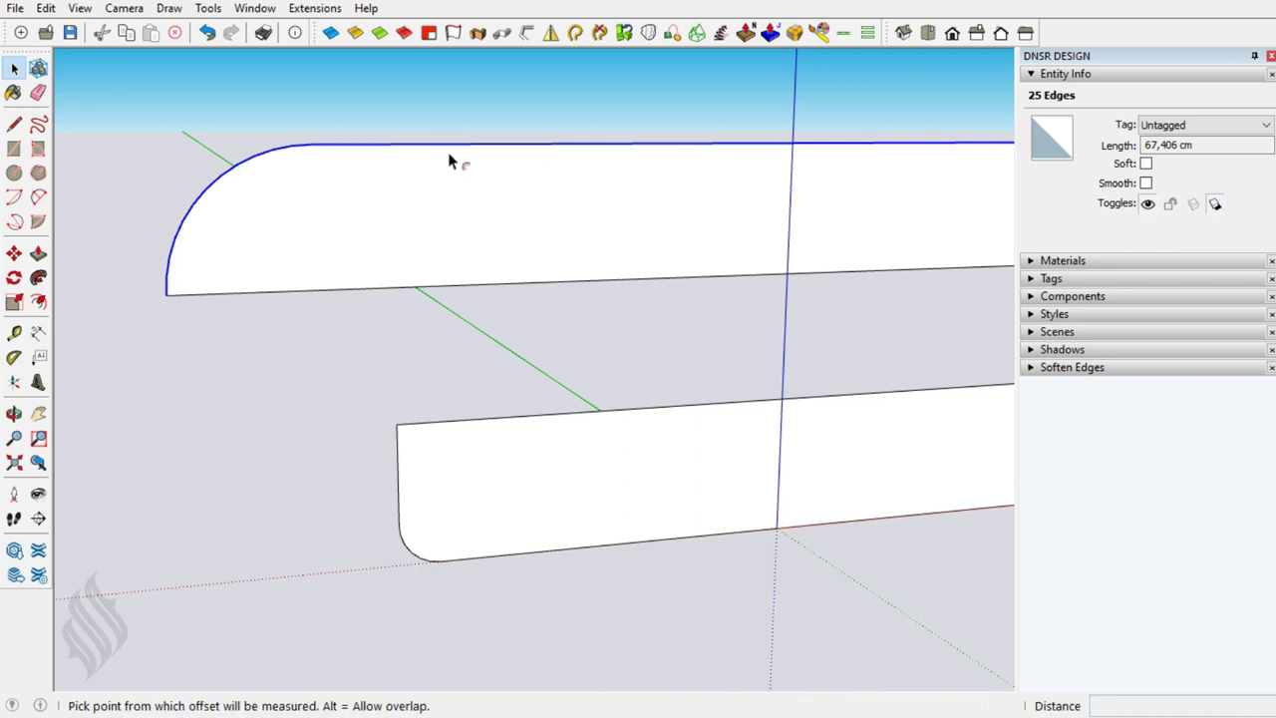
click(447, 148)
text(.3)
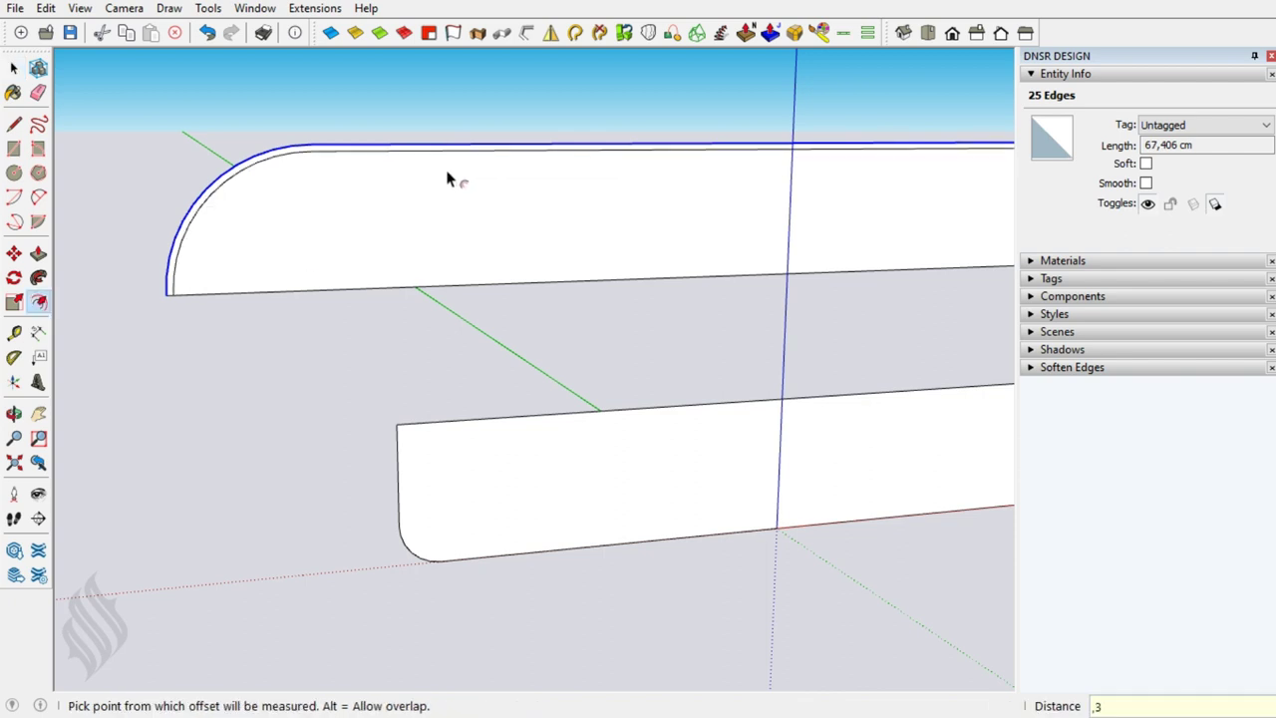
click(449, 157)
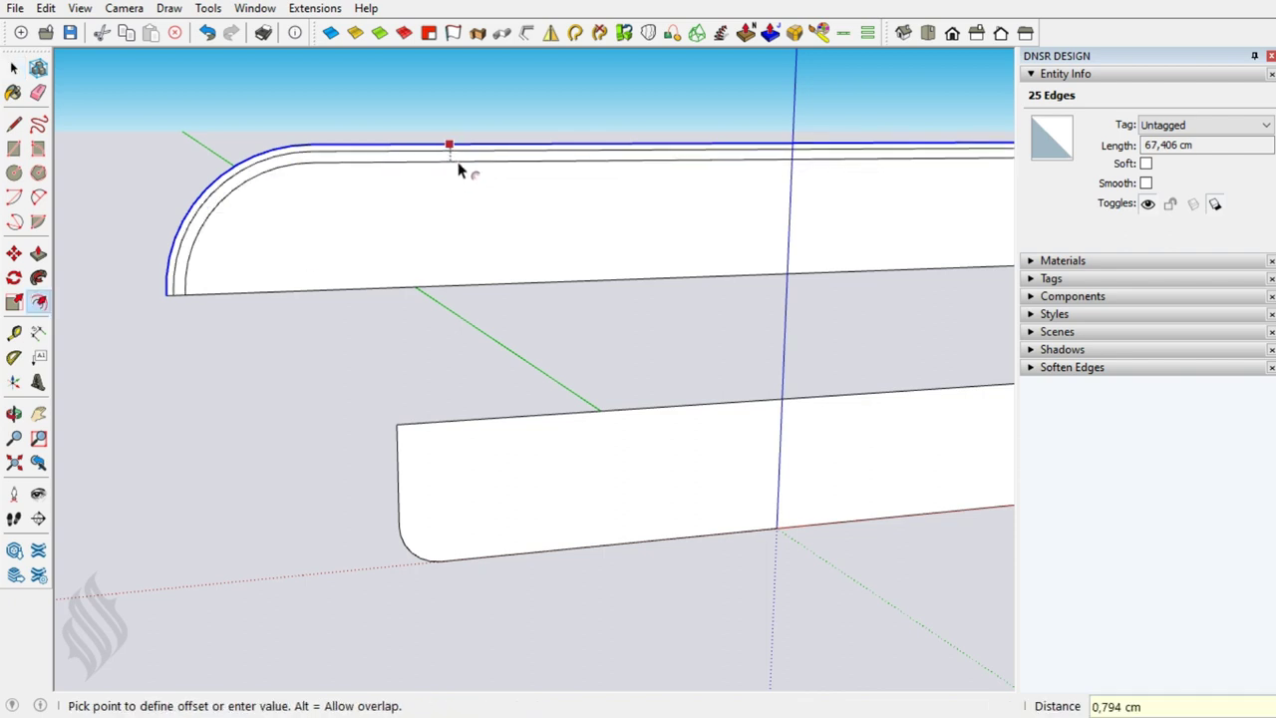
text(,6)
key(Return)
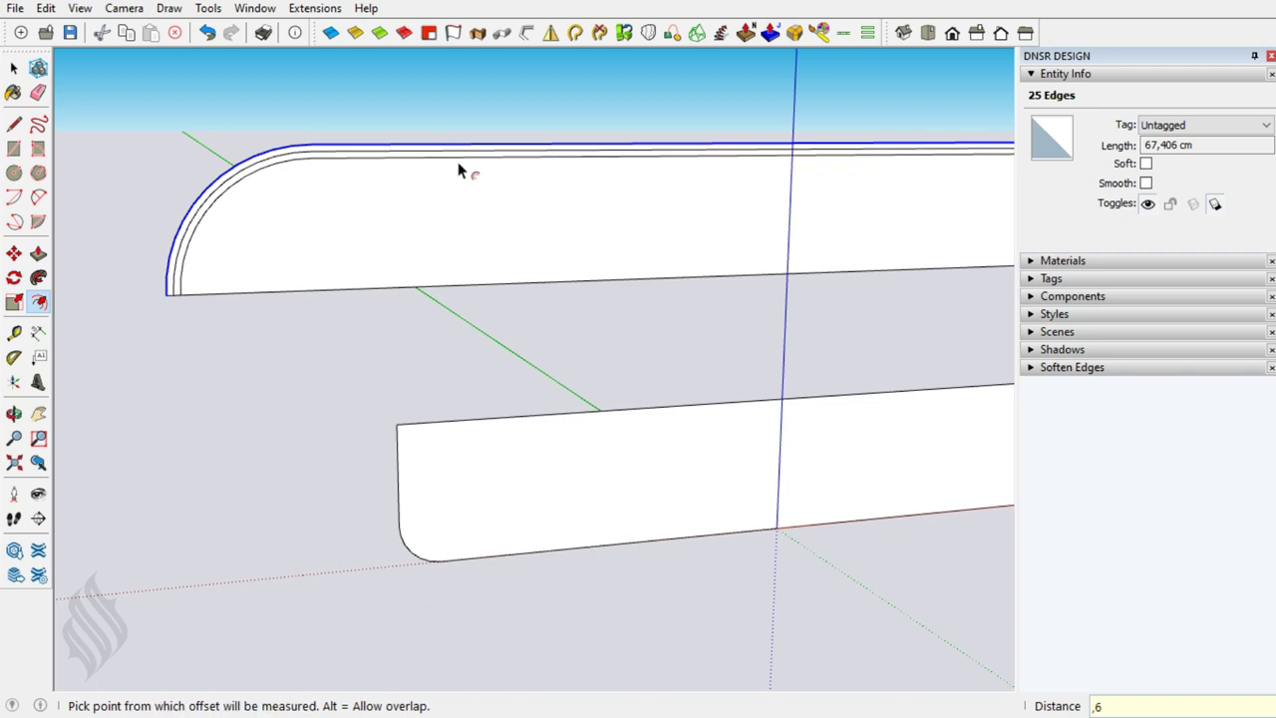
key(space)
Switch to the Front view and zoom in on the band.
key(F4)
scroll(322, 156, up, 2)
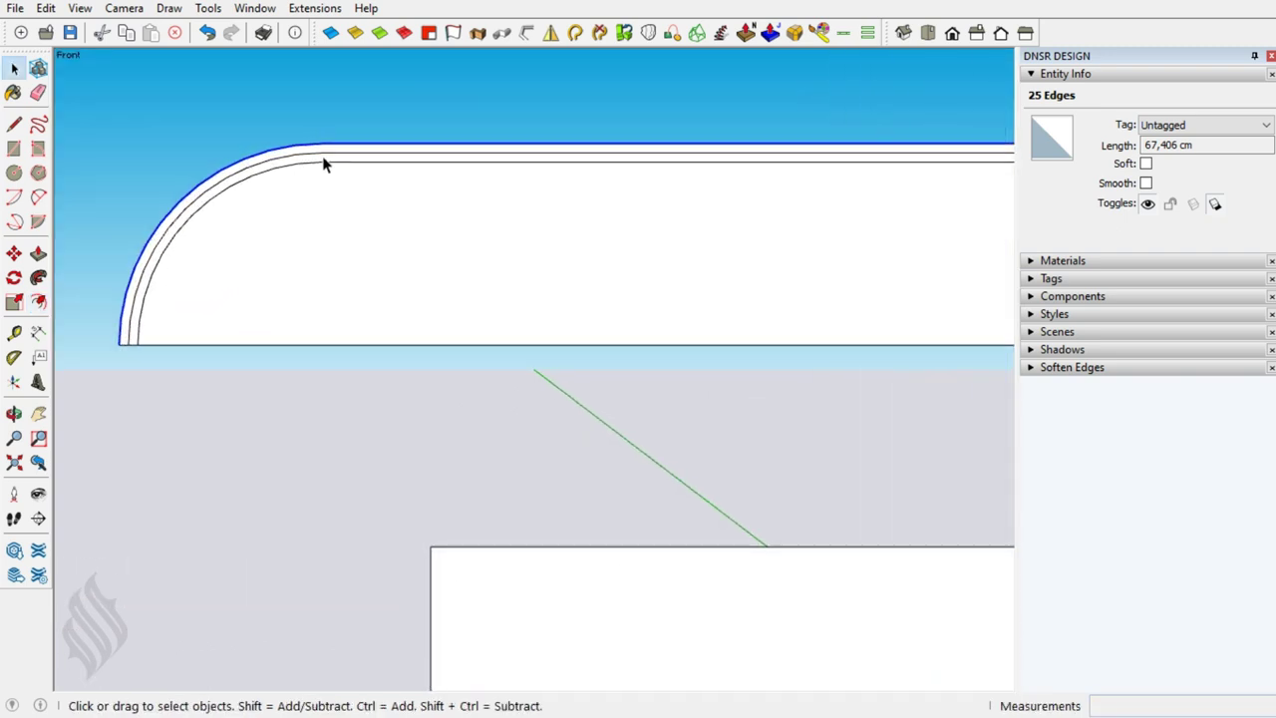
scroll(322, 155, up, 2)
Draw a cross line 1.5 cm past the curve and copy it 2 cm along the band.
key(l)
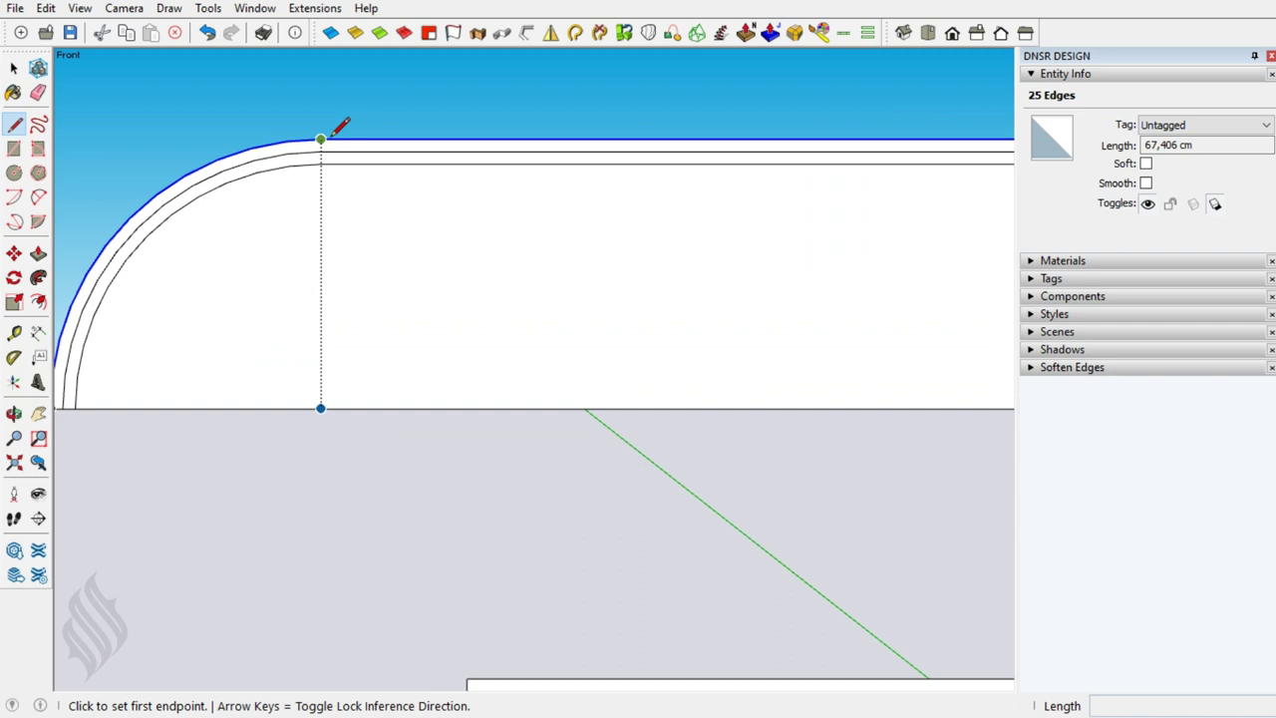
click(320, 138)
text(1,5)
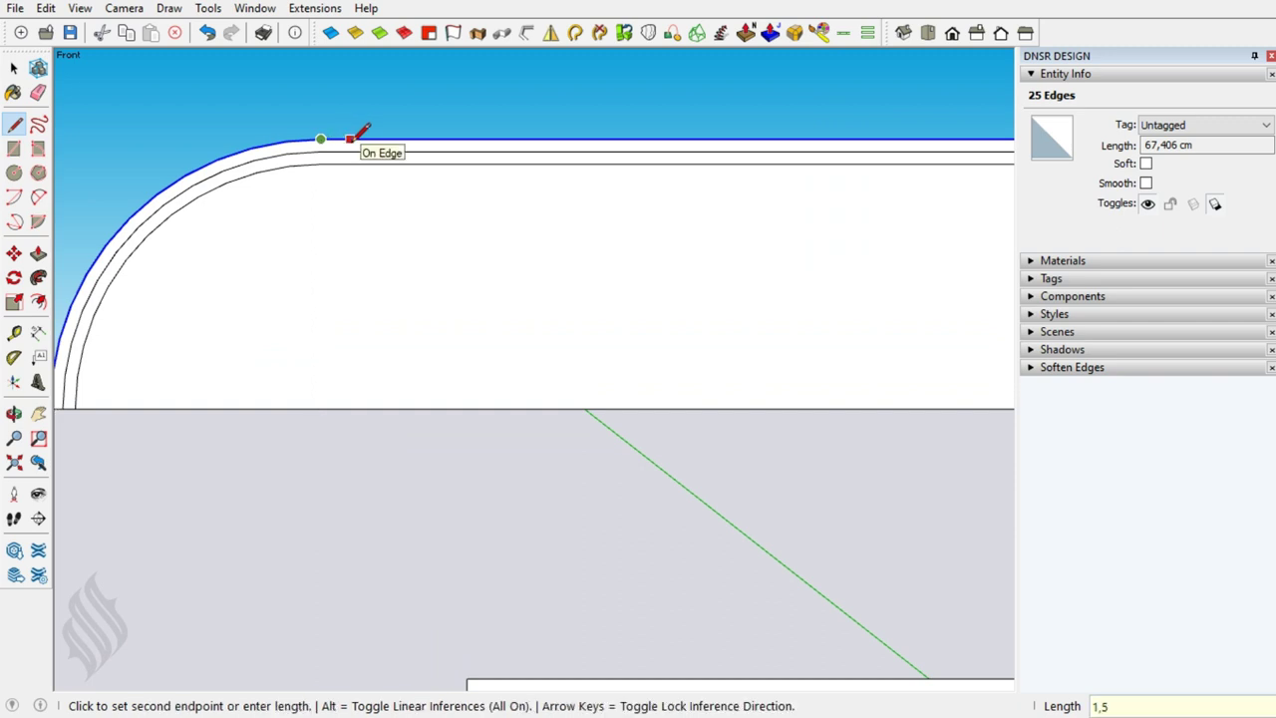
key(Return)
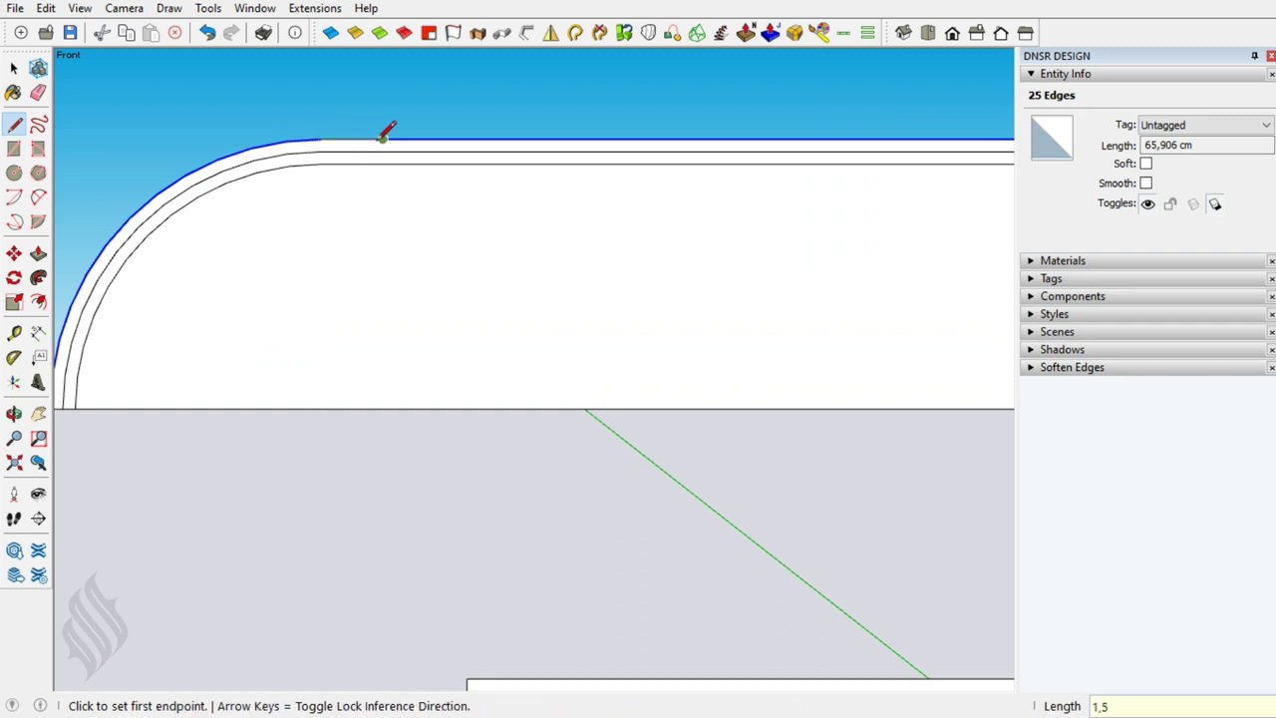
click(382, 139)
click(382, 163)
key(space)
drag(372, 127, 398, 178)
key(m)
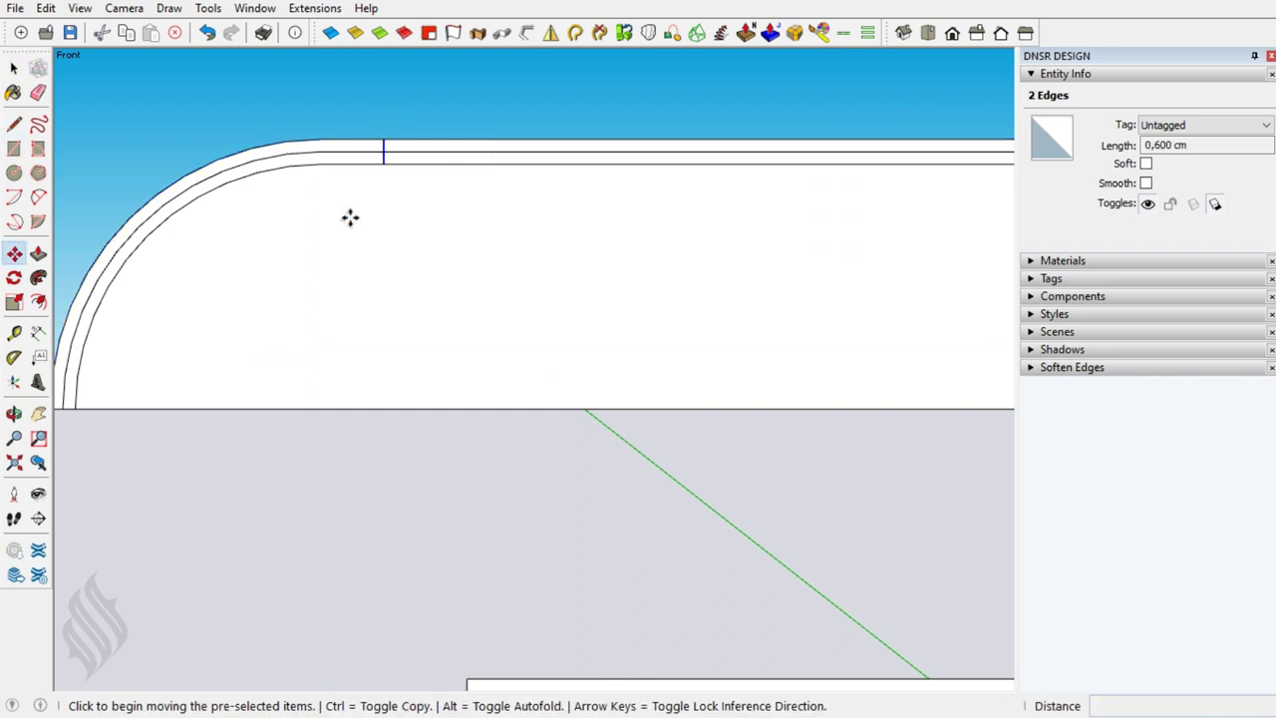
click(350, 217)
key(ctrl)
key(Return)
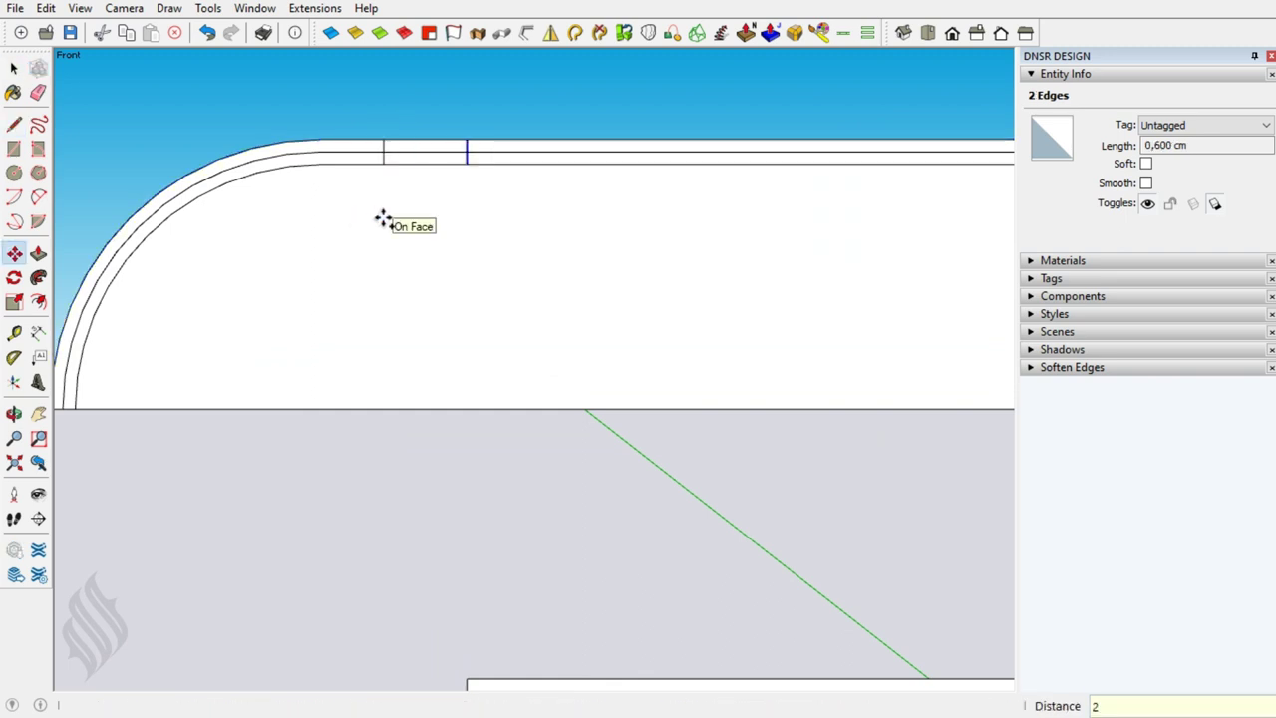
key(space)
Copy the 2 cm block 7 cm further along the band.
drag(370, 134, 497, 211)
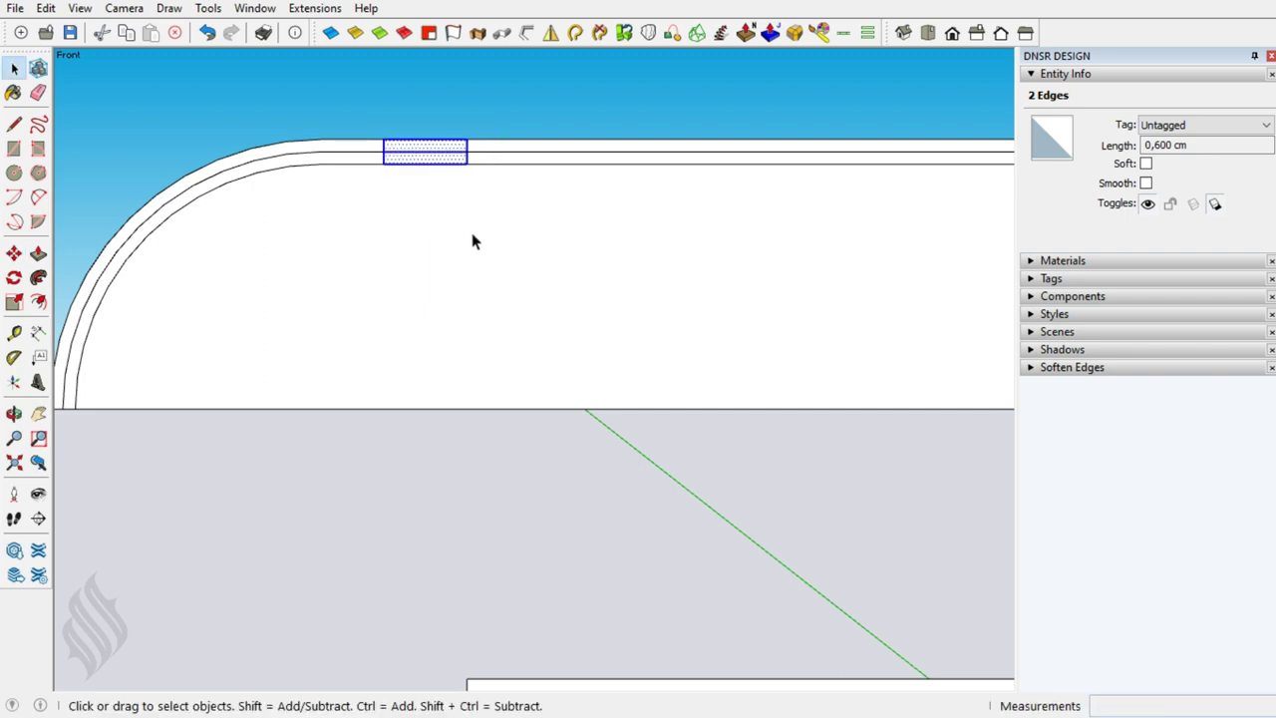
key(m)
click(389, 251)
key(ctrl)
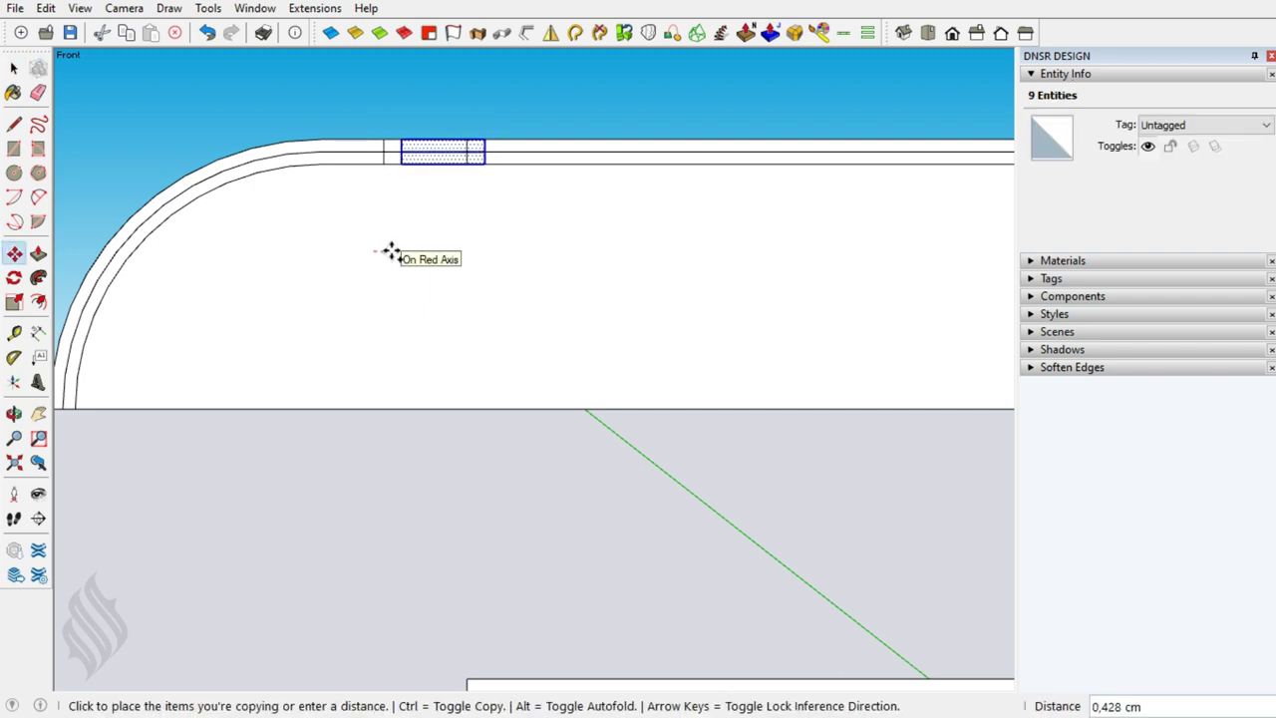
key(Return)
key(space)
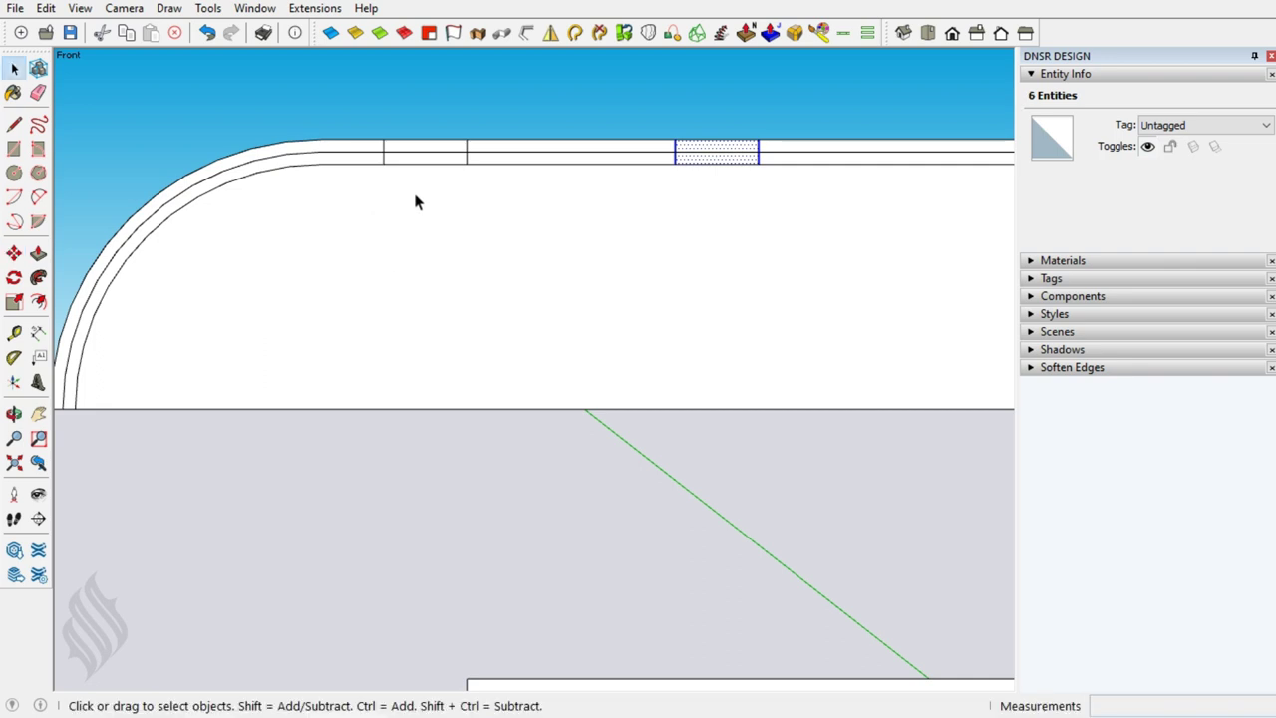
click(419, 135)
scroll(419, 129, up, 2)
Draw a diagonal guide across the block and a shallow 2-point arc along it.
scroll(418, 130, up, 2)
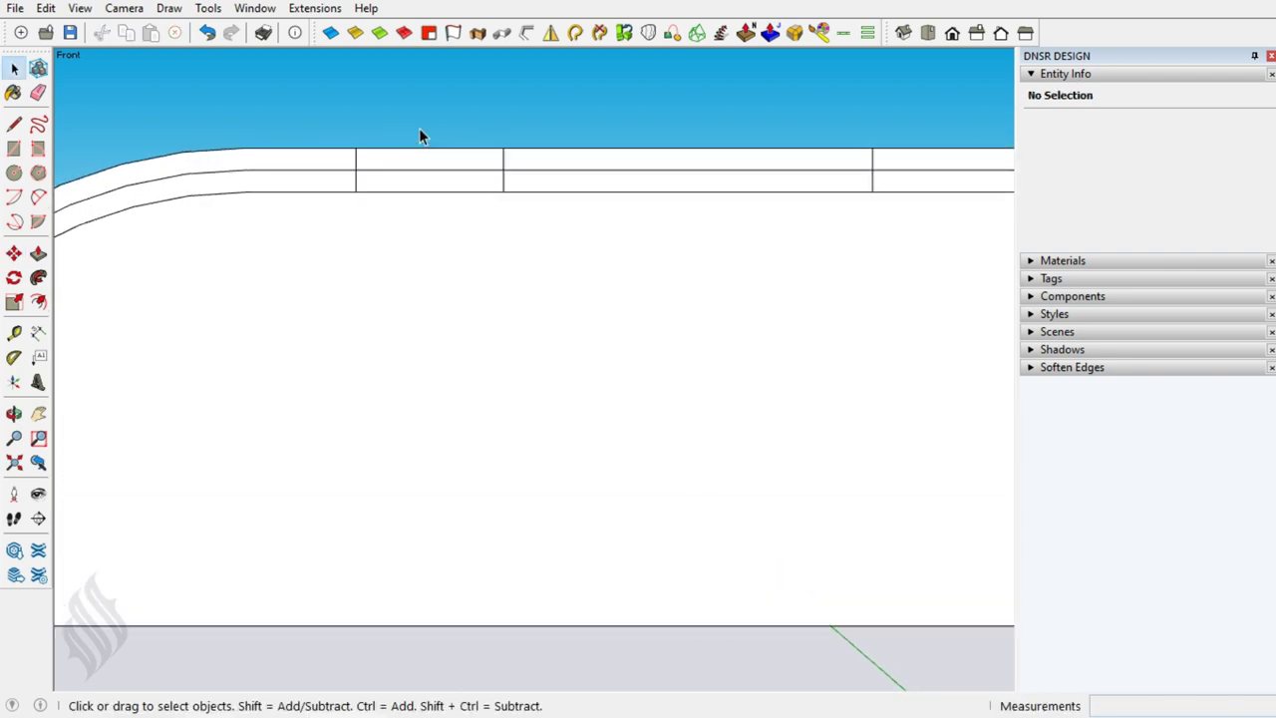
scroll(419, 130, up, 2)
key(l)
click(331, 215)
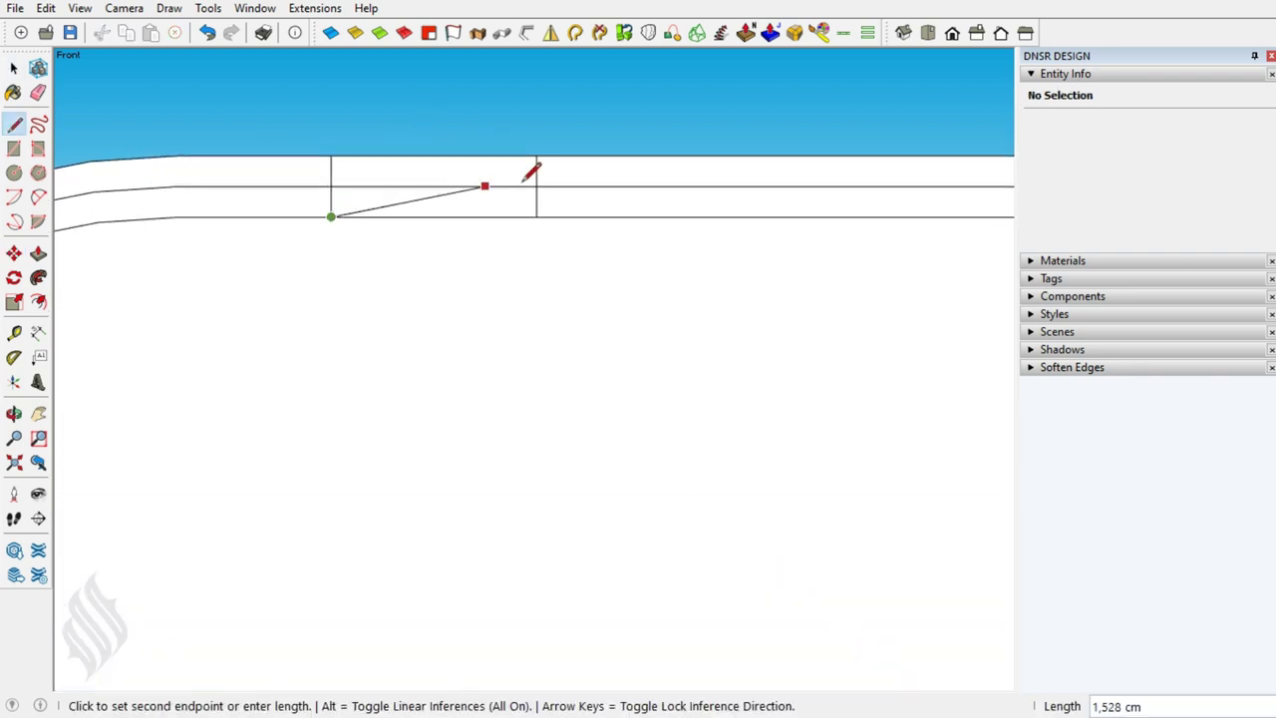
click(537, 187)
key(space)
text(6a)
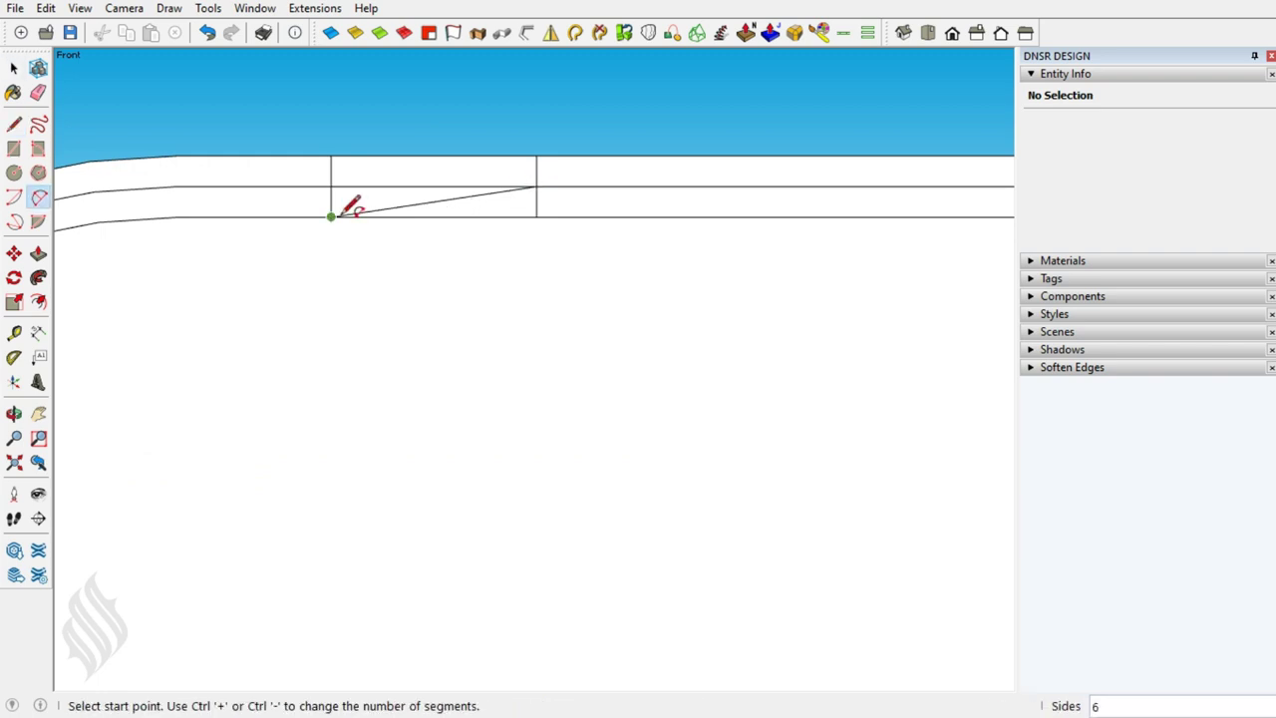
click(338, 216)
click(434, 202)
text(,05)
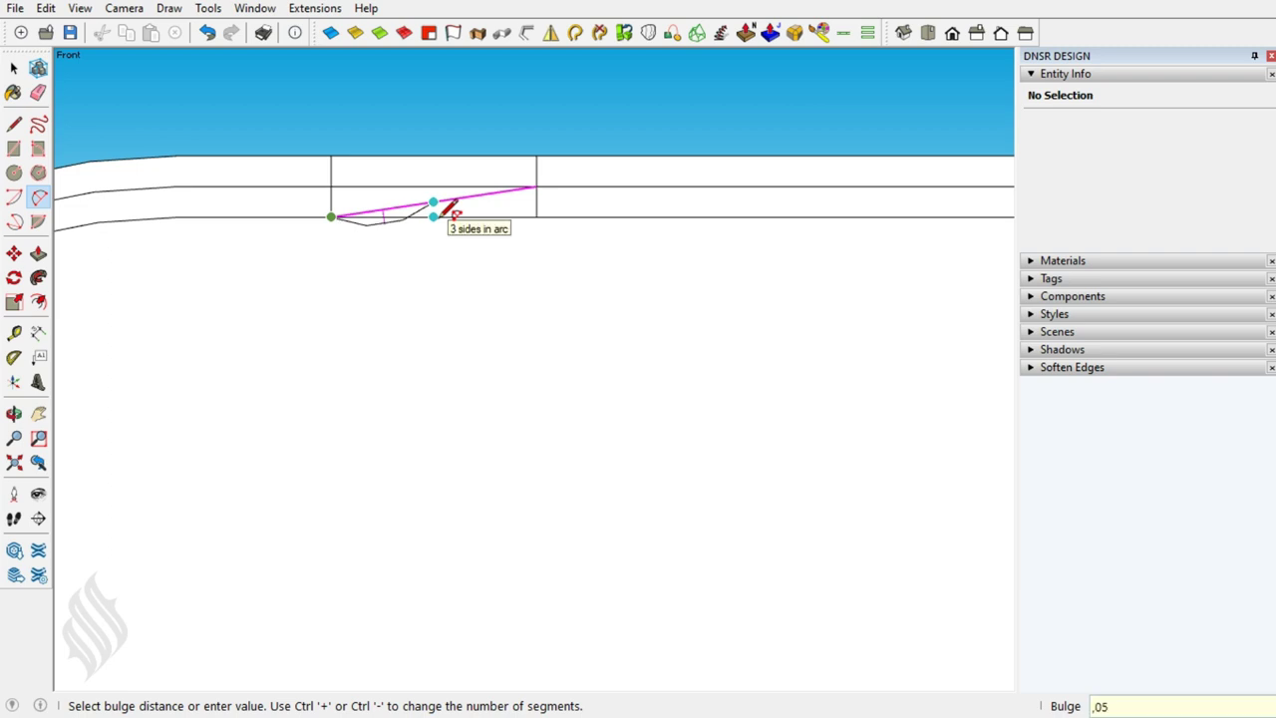
key(Return)
Rotate-copy the arc 180° to complete the S-curve and erase the diagonal guide.
key(space)
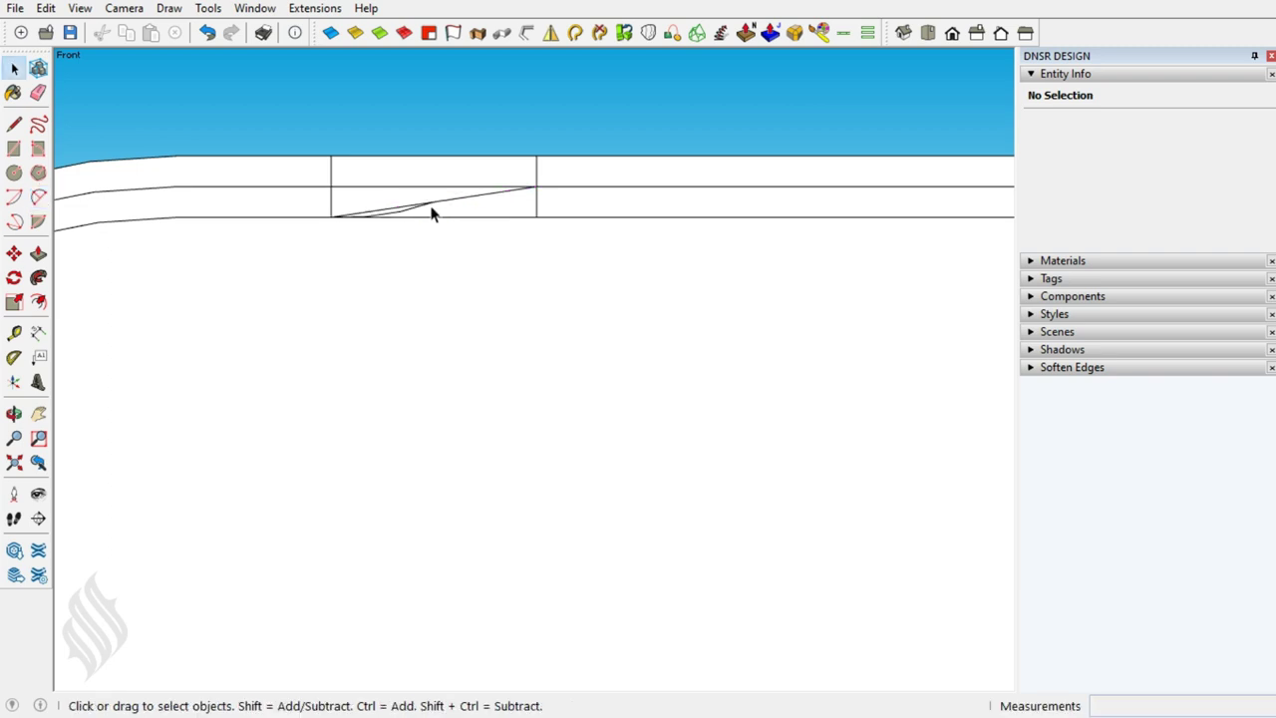
click(411, 205)
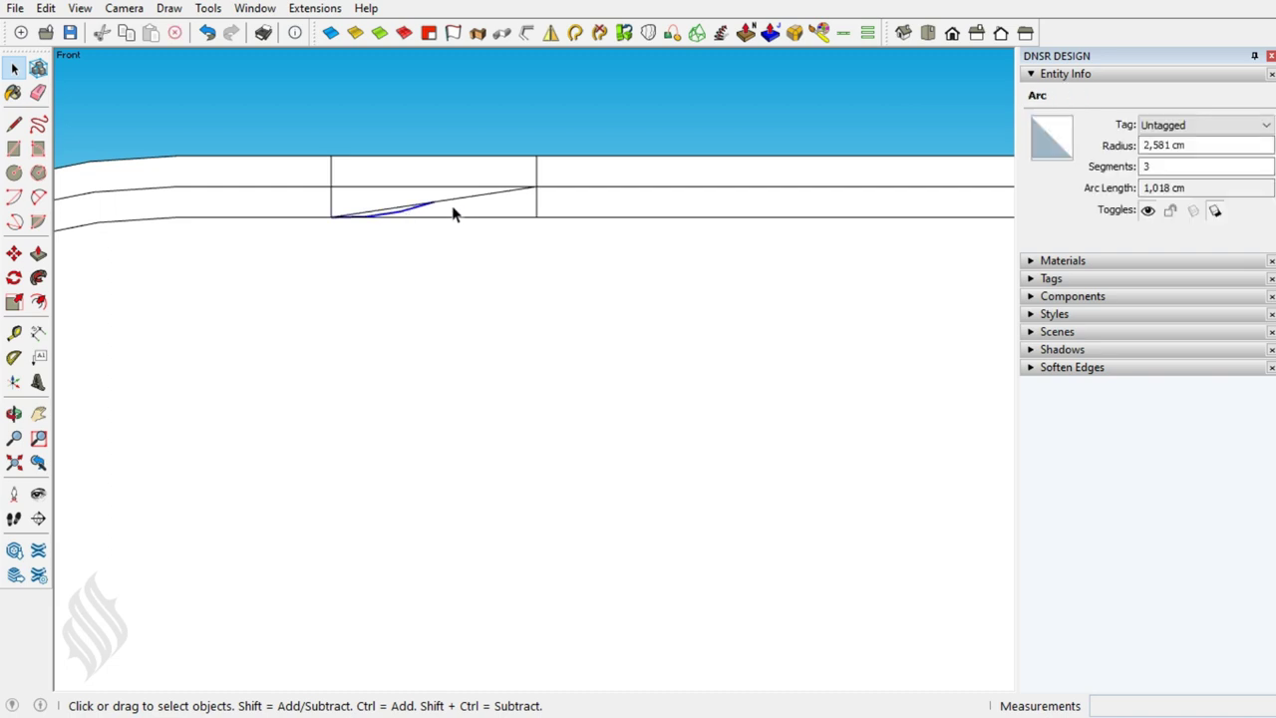
key(q)
click(434, 201)
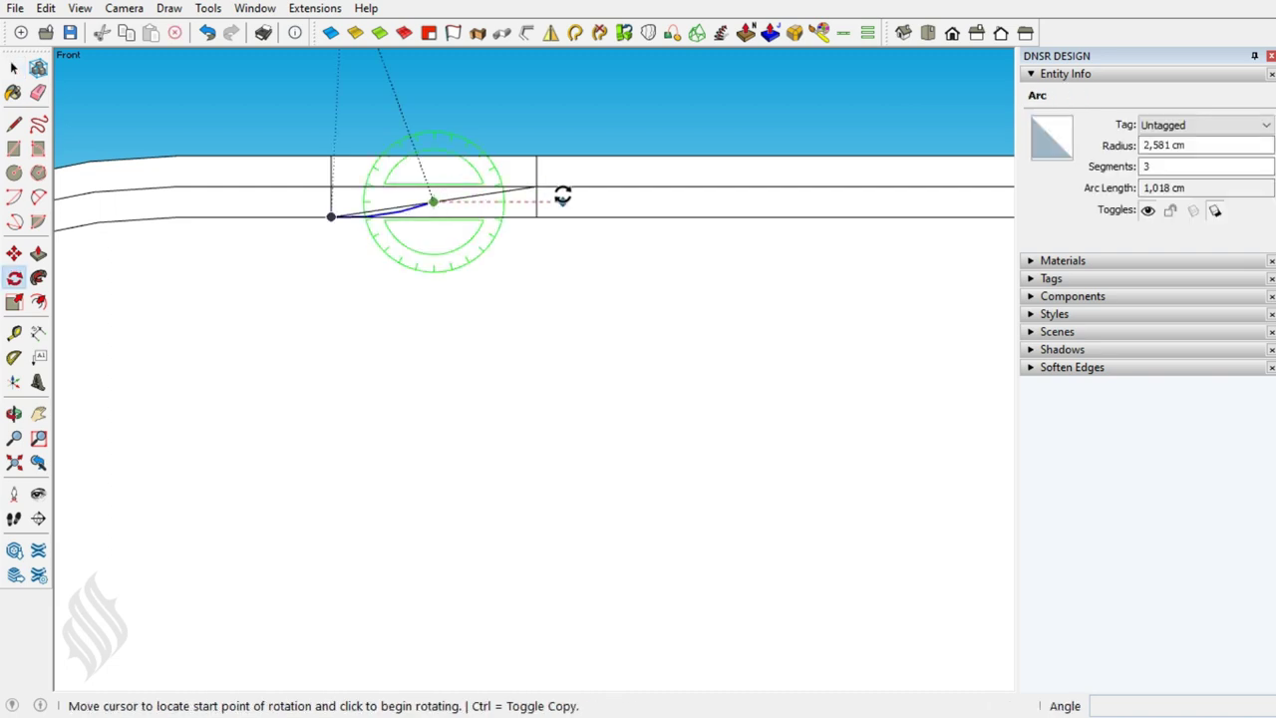
click(562, 201)
click(316, 203)
key(space)
key(e)
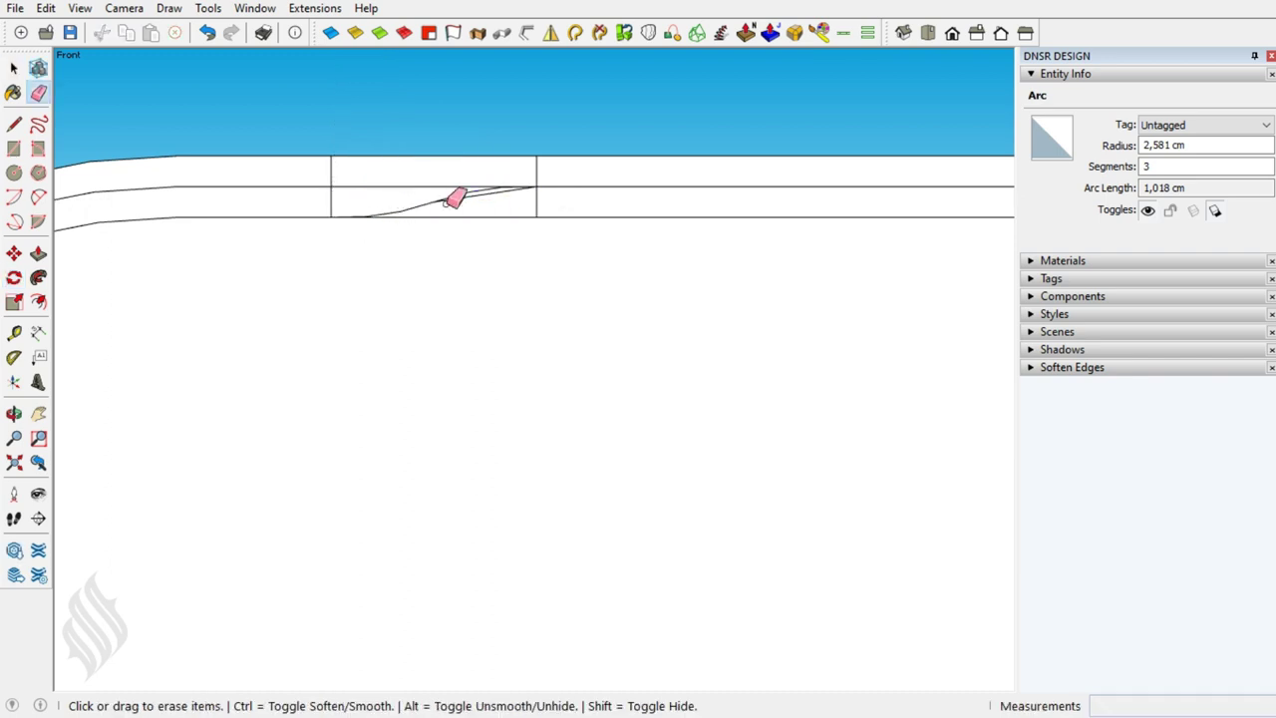
click(473, 194)
key(space)
Copy the face below the S-curve up 0.3 cm into the block's upper half.
click(493, 202)
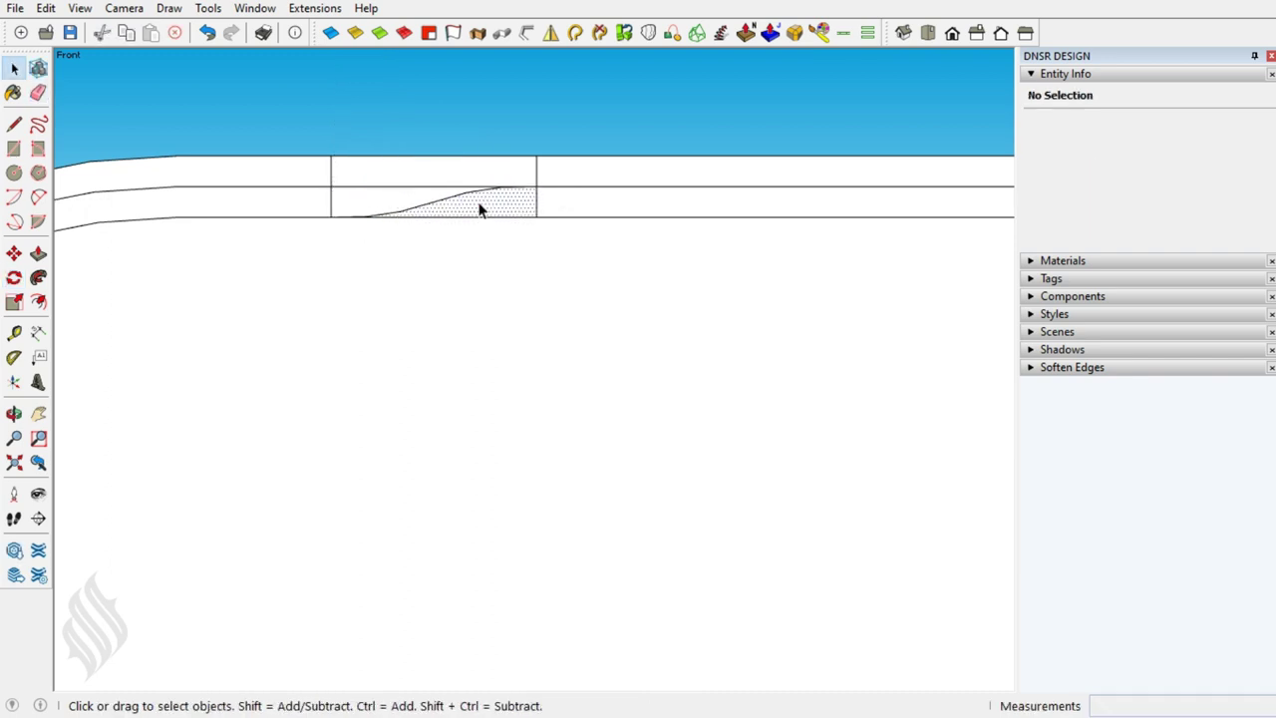
key(m)
key(ctrl)
click(535, 217)
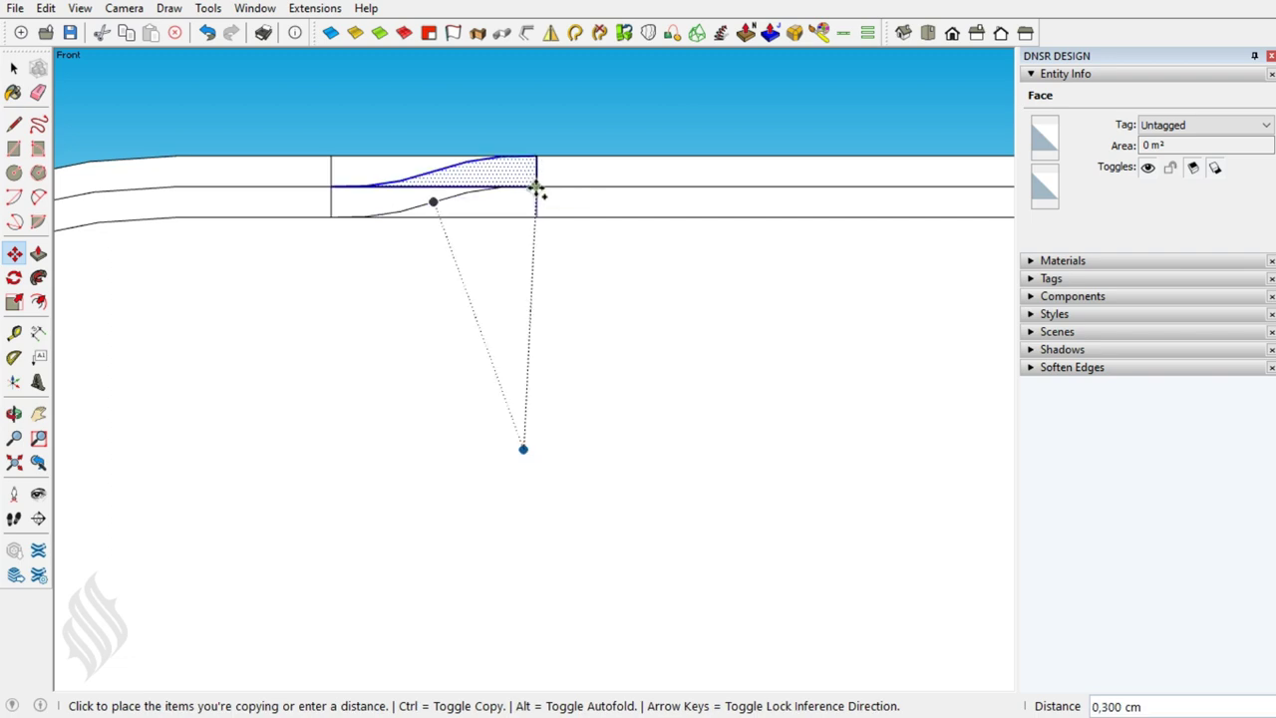
click(535, 189)
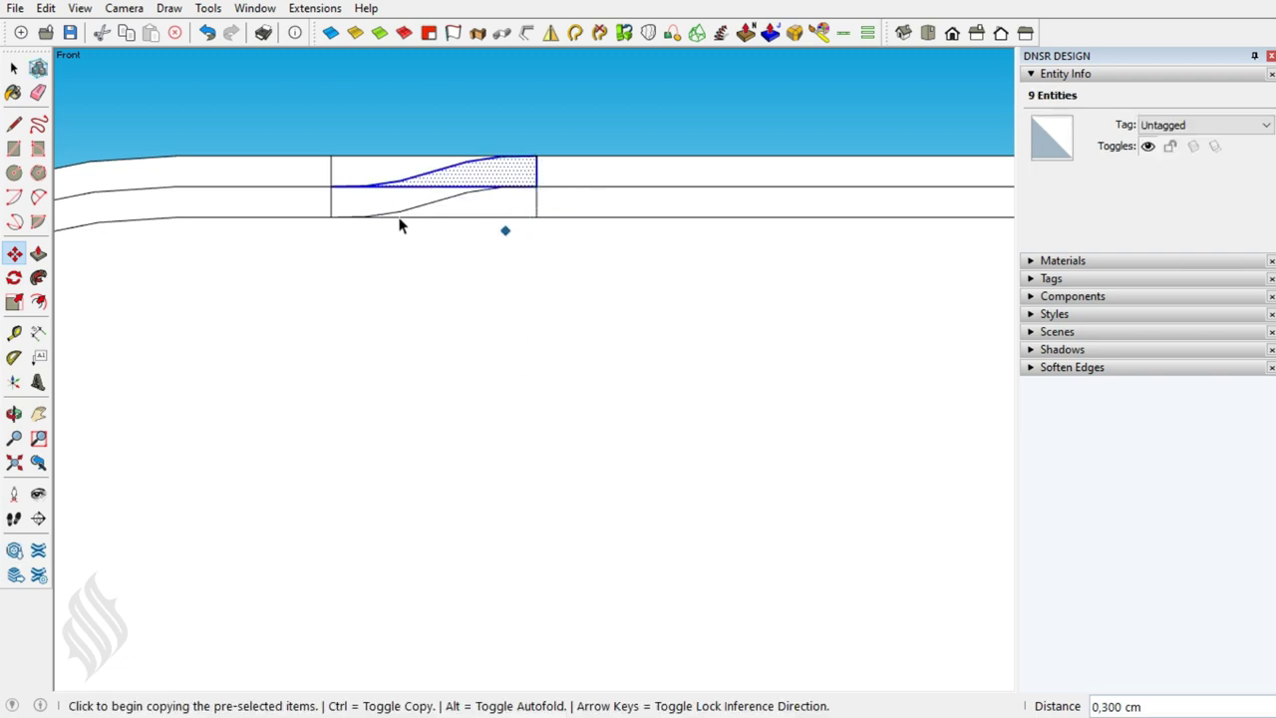
key(space)
Mirror the curved block across a vertical line into the second marked block.
mouse_move(456, 317)
middle_down()
mouse_move(450, 305)
mouse_move(447, 325)
mouse_move(512, 370)
mouse_move(540, 240)
middle_up()
click(551, 33)
click(626, 247)
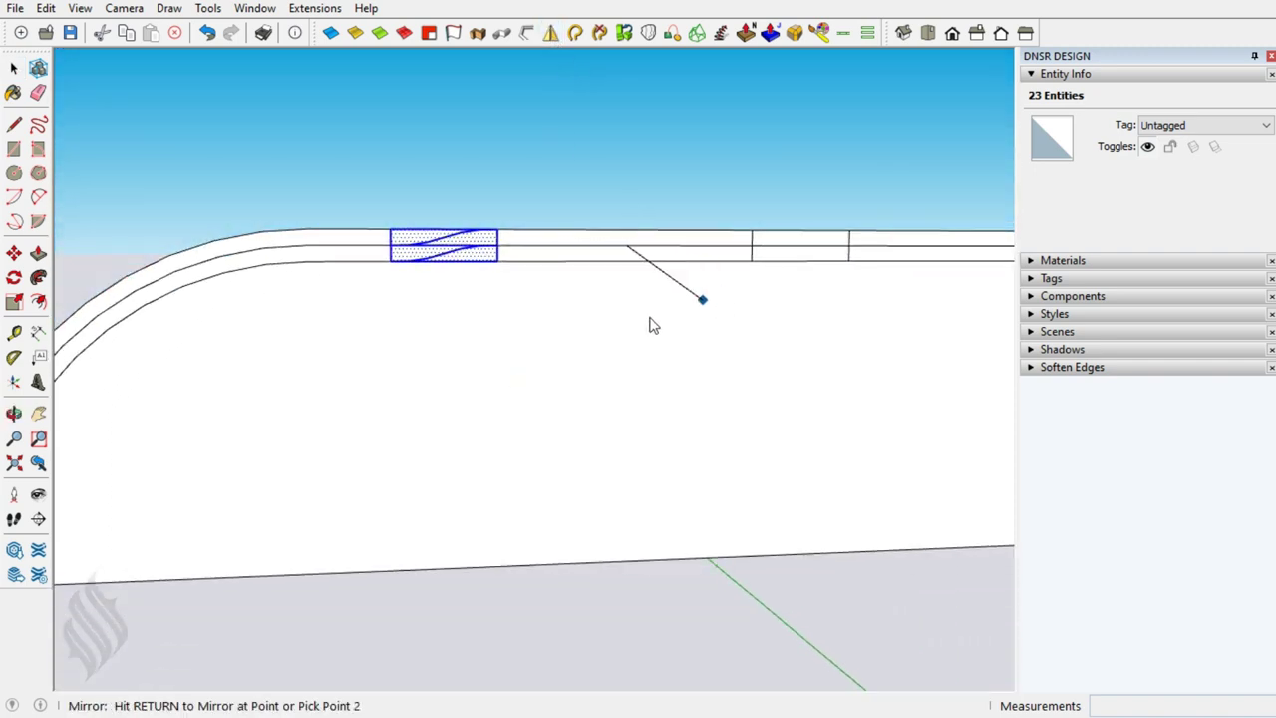
click(626, 319)
click(695, 347)
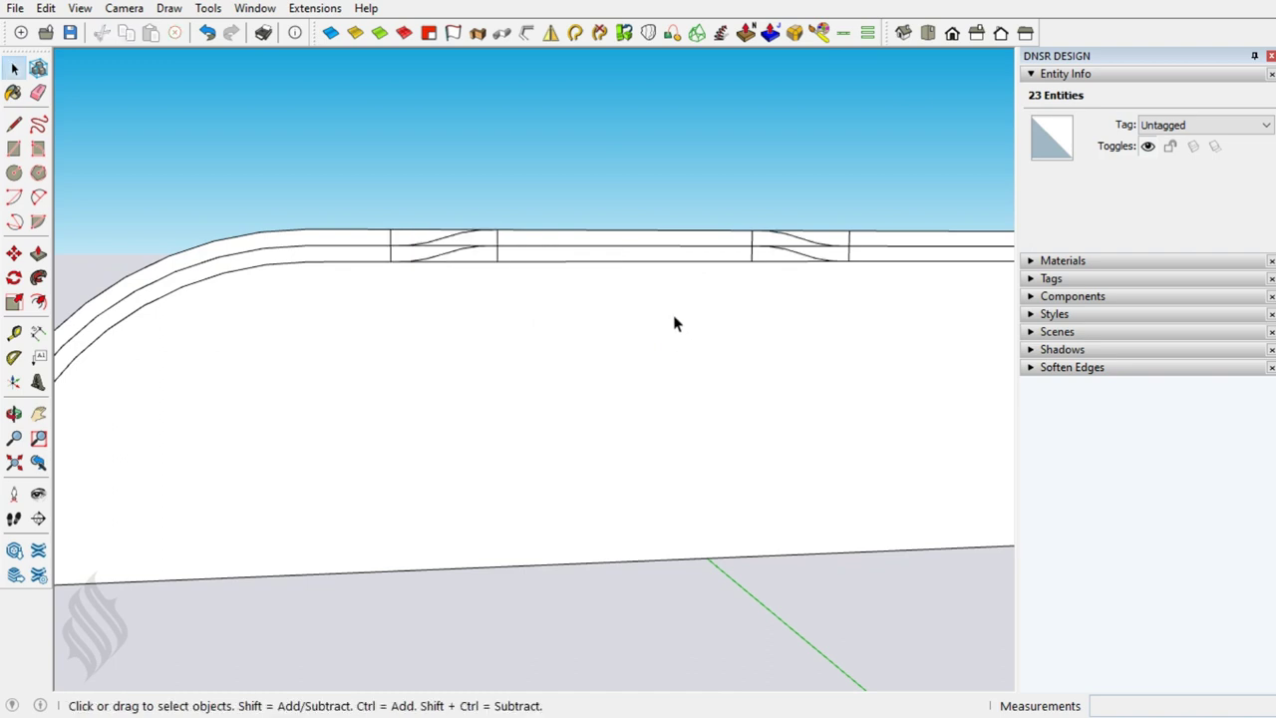
scroll(539, 268, up, 3)
Erase the three leftover divider edges and select the whole crossing-strip section.
key(e)
click(304, 253)
click(472, 221)
click(865, 224)
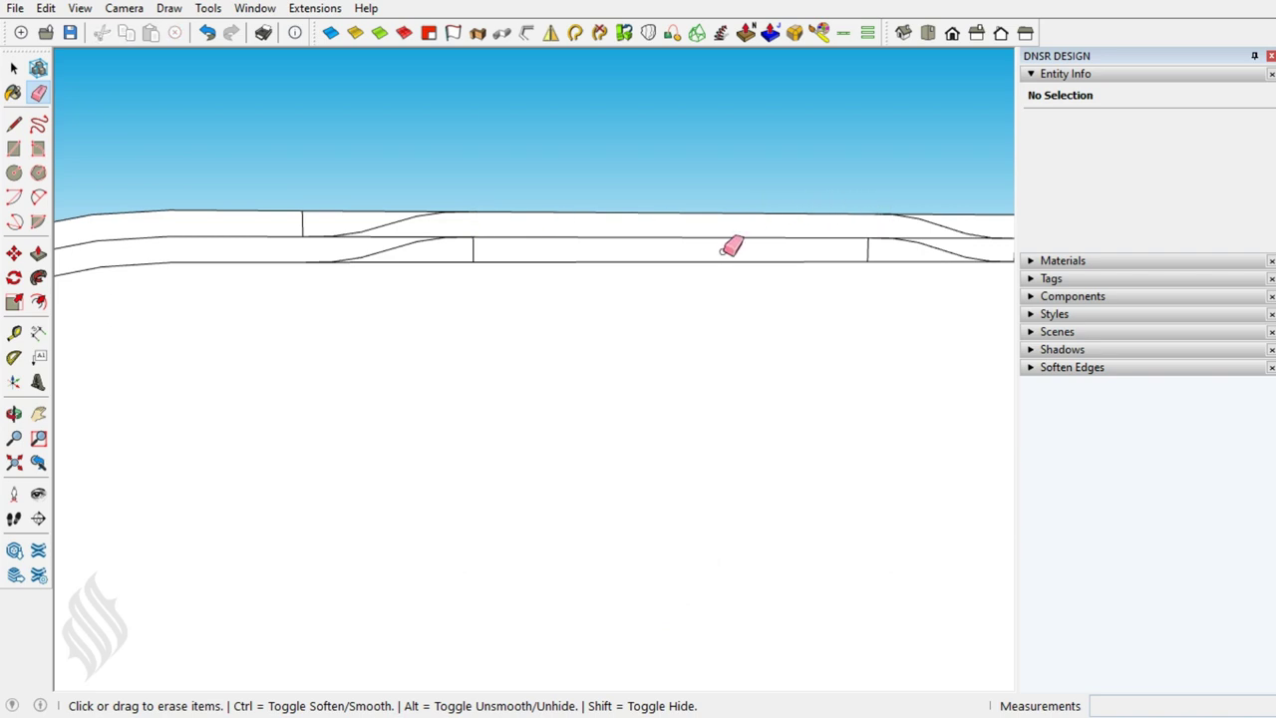
scroll(731, 248, down, 3)
key(space)
key(e)
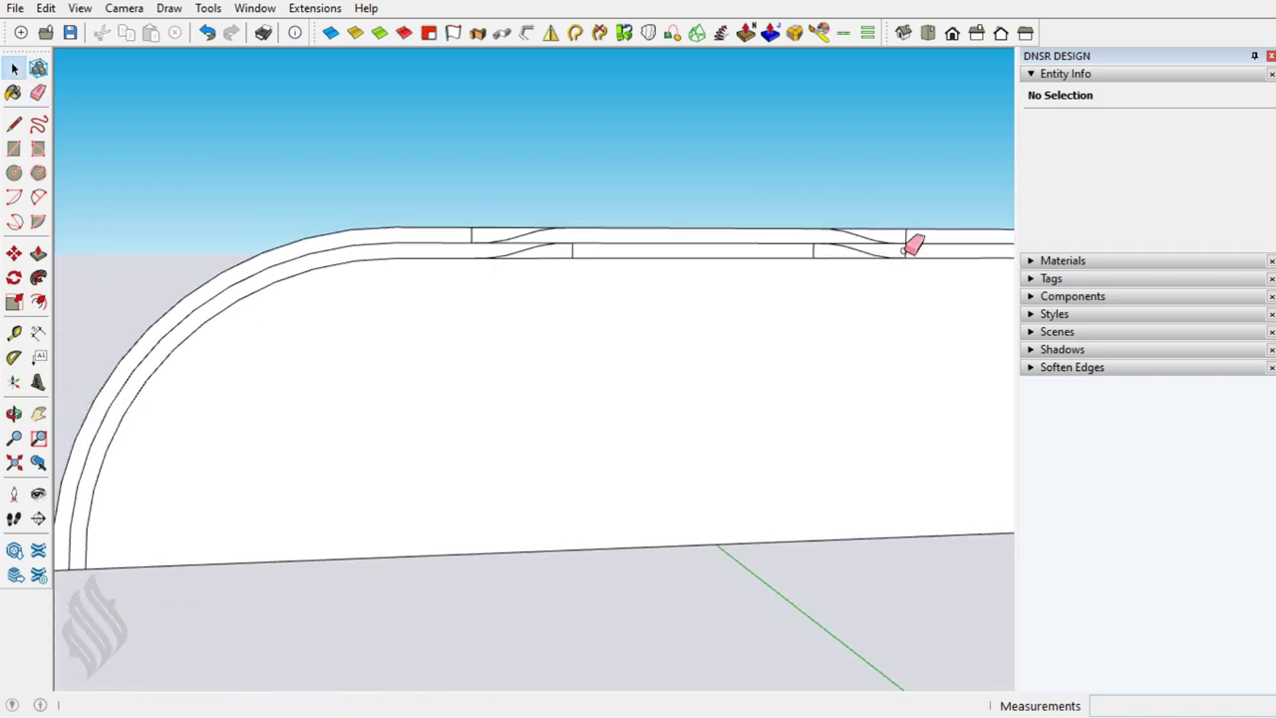
key(space)
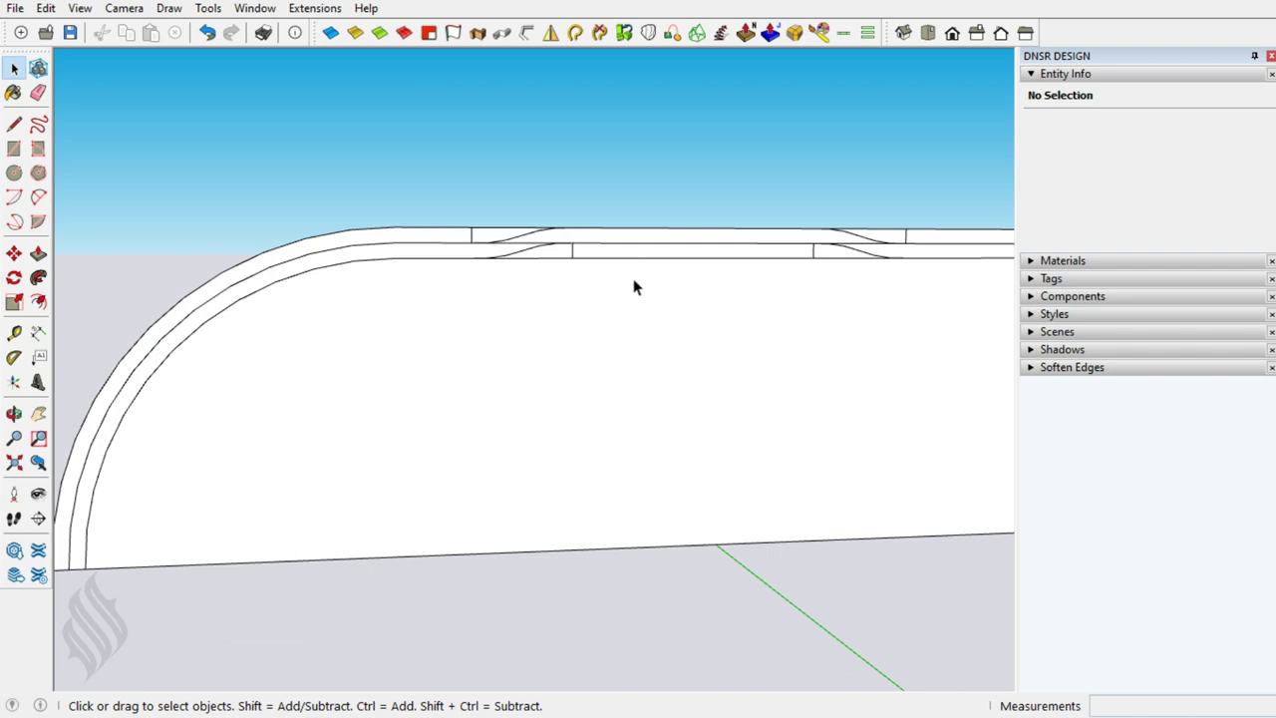
drag(407, 209, 936, 317)
Copy the bent crossover section 14 along the top strip and array it with *2.
scroll(349, 349, down, 3)
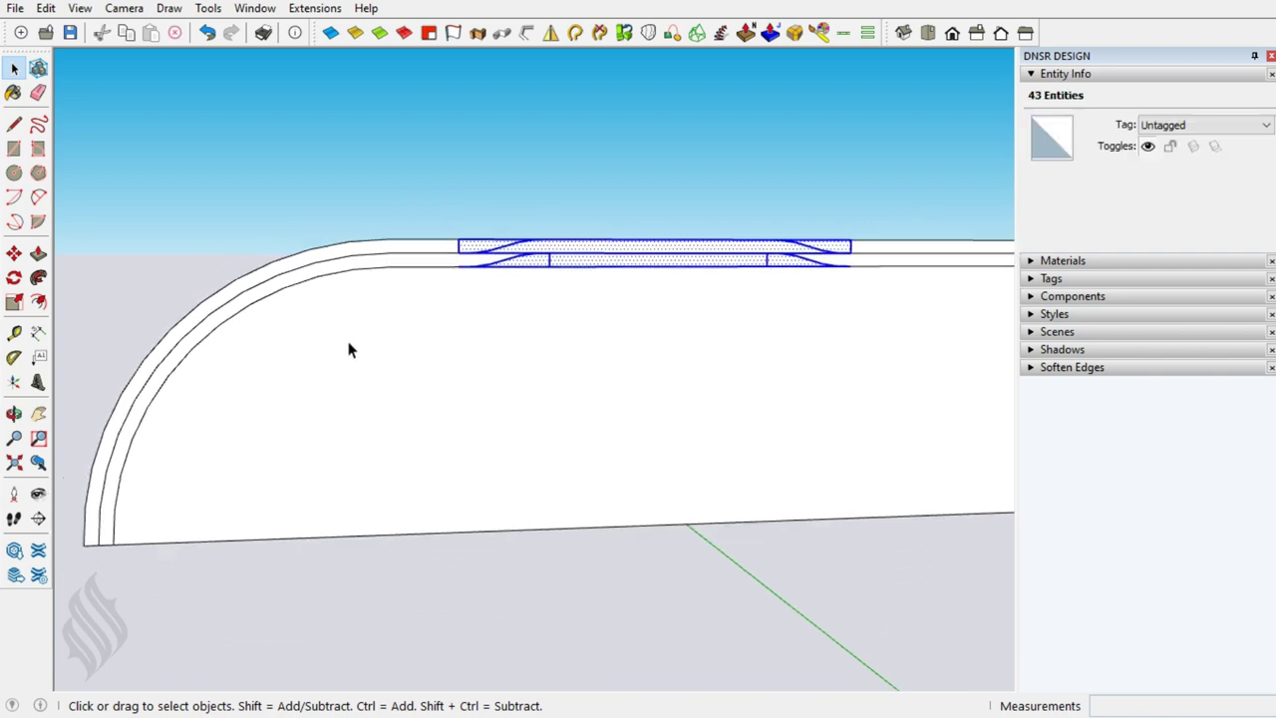
key(m)
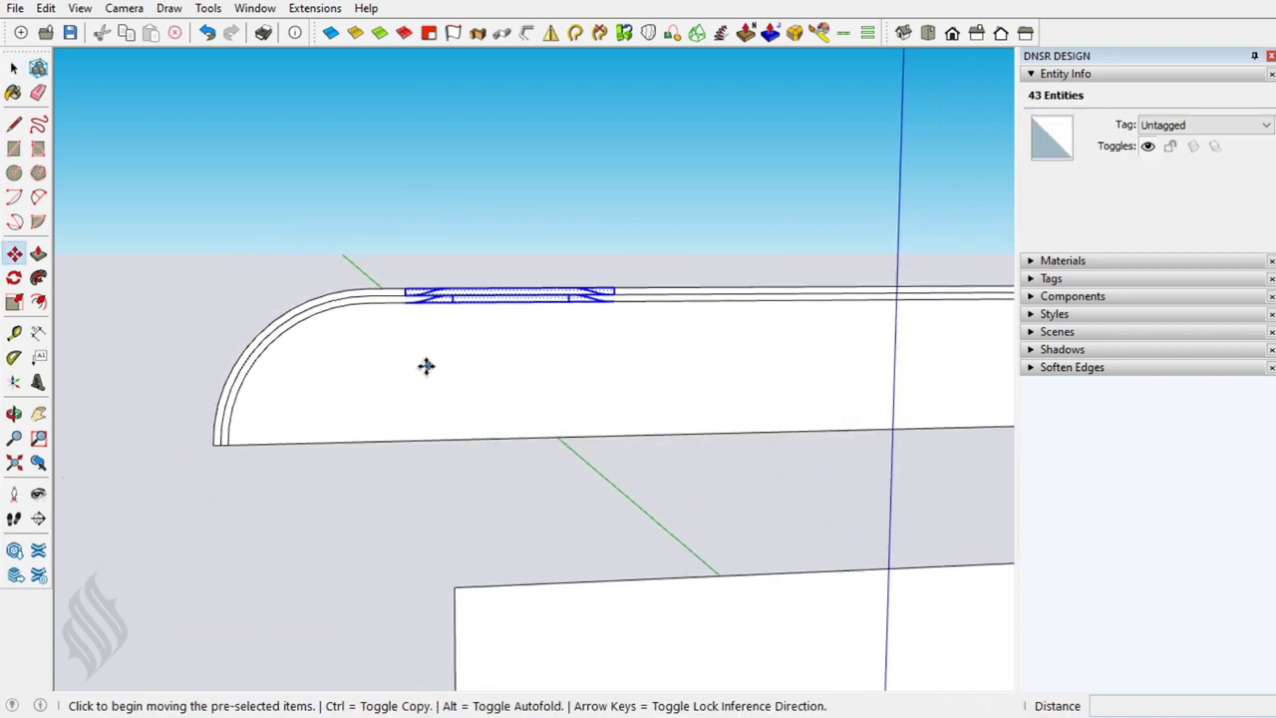
click(425, 368)
key(ctrl)
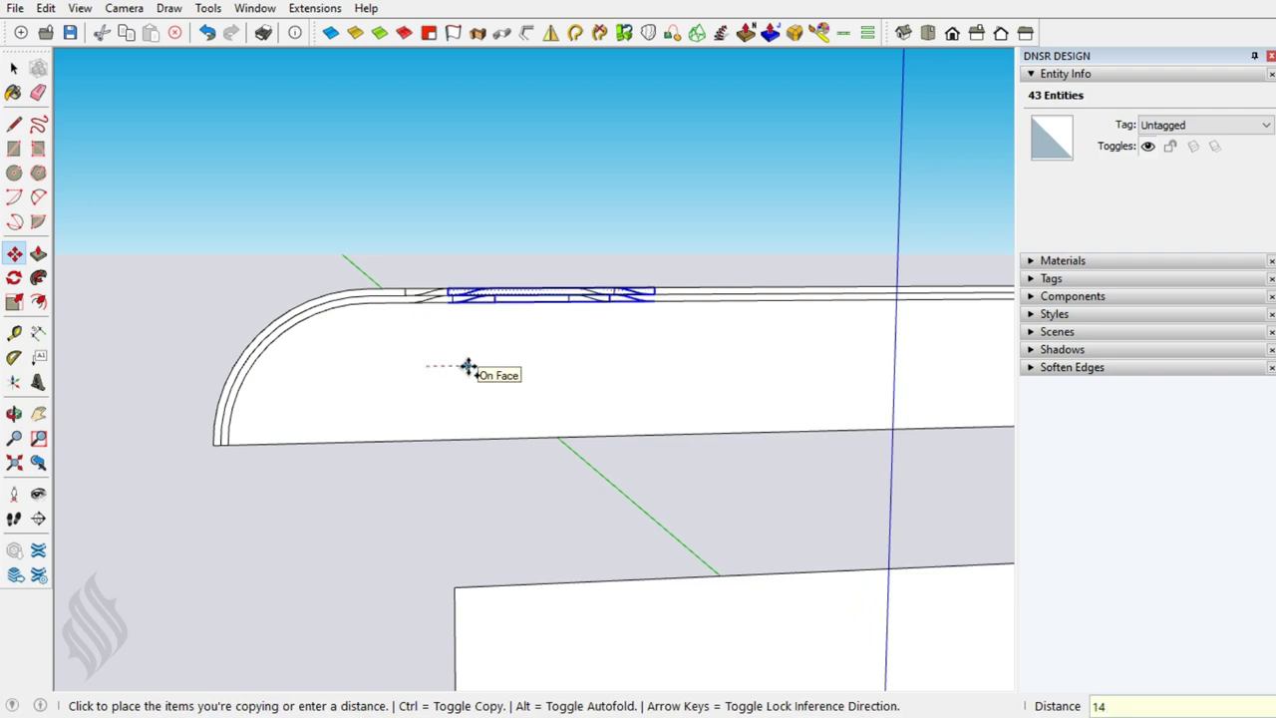
key(Return)
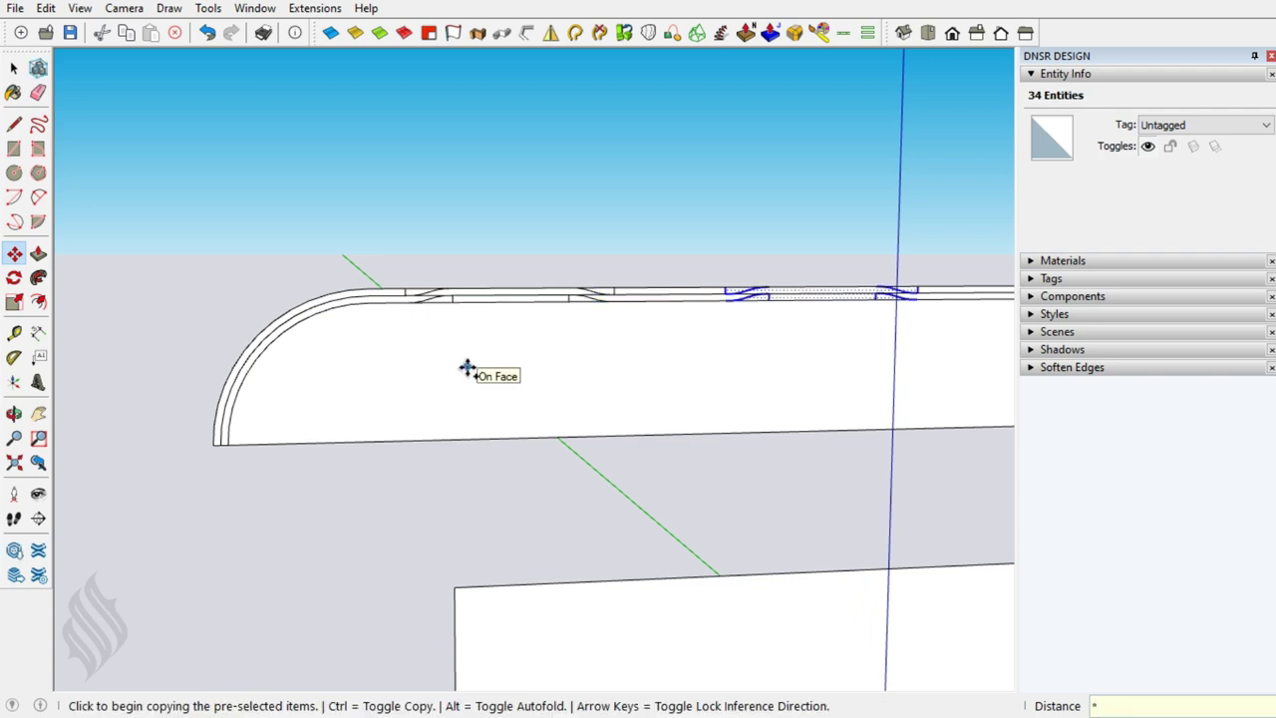
scroll(467, 368, down, 2)
scroll(467, 368, down, 2)
text(2)
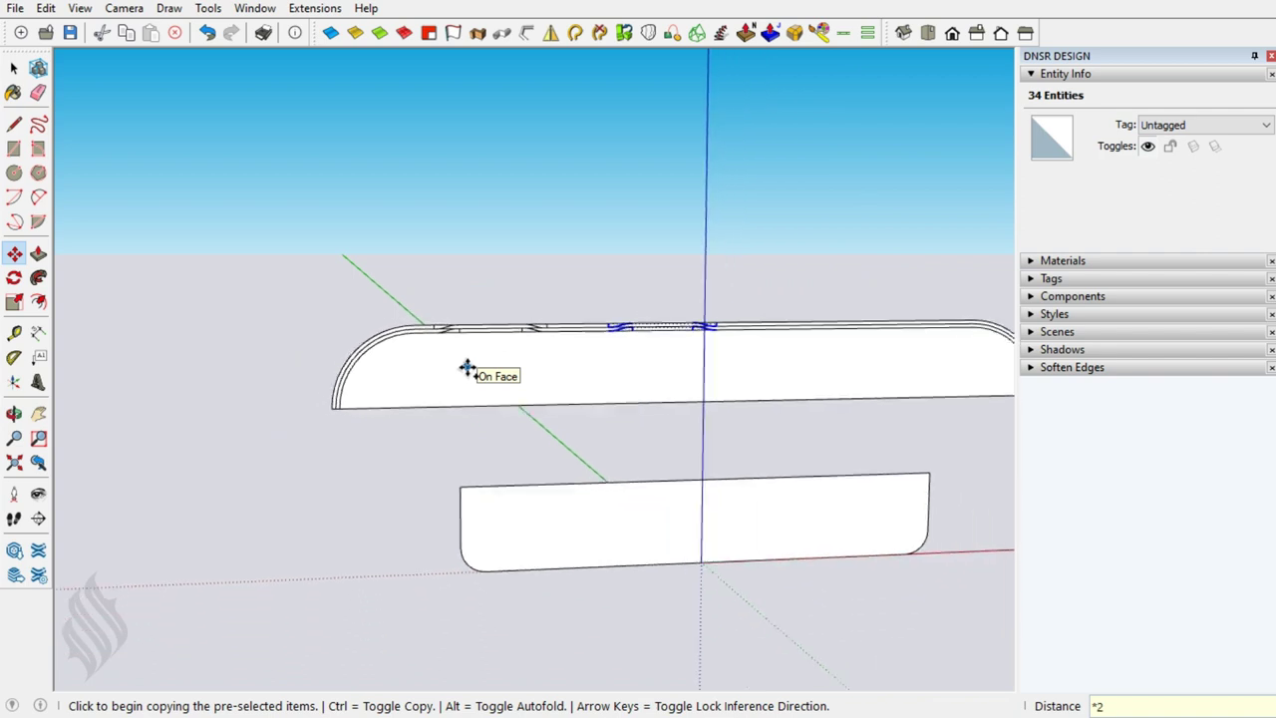
scroll(467, 368, down, 1)
key(space)
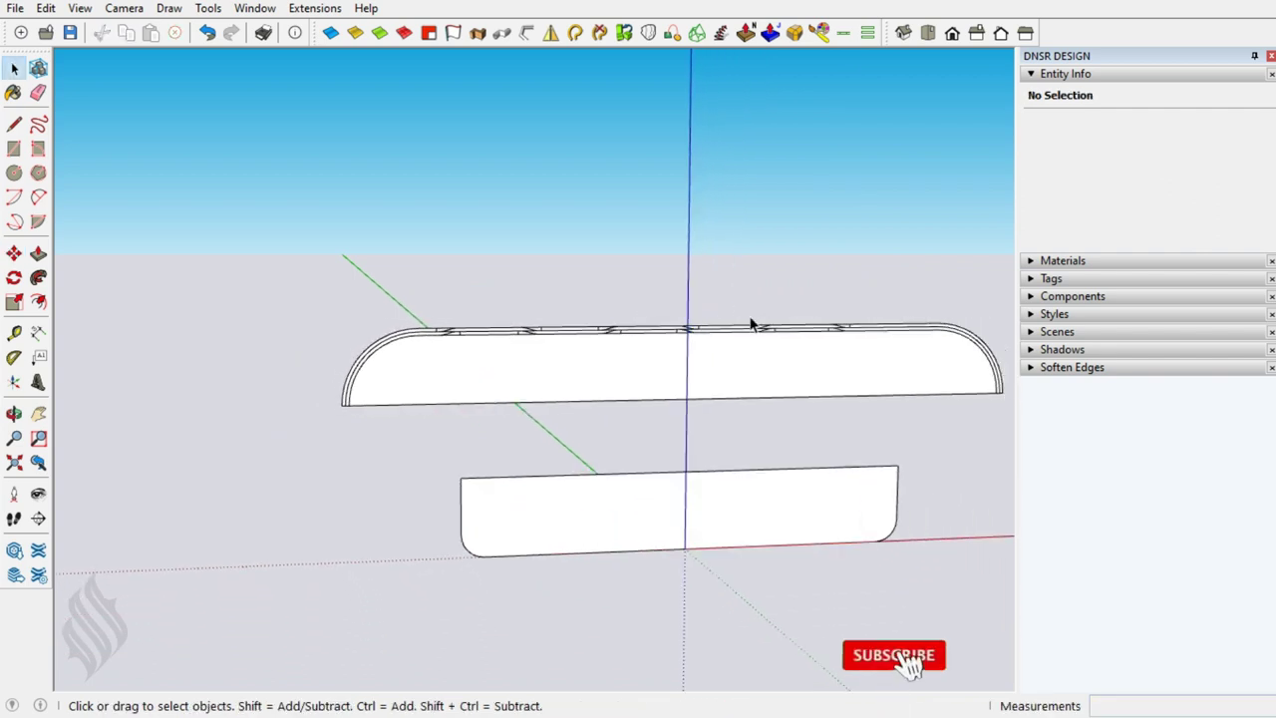
Copy another bent section further along the strip.
triple_click(783, 368)
key(m)
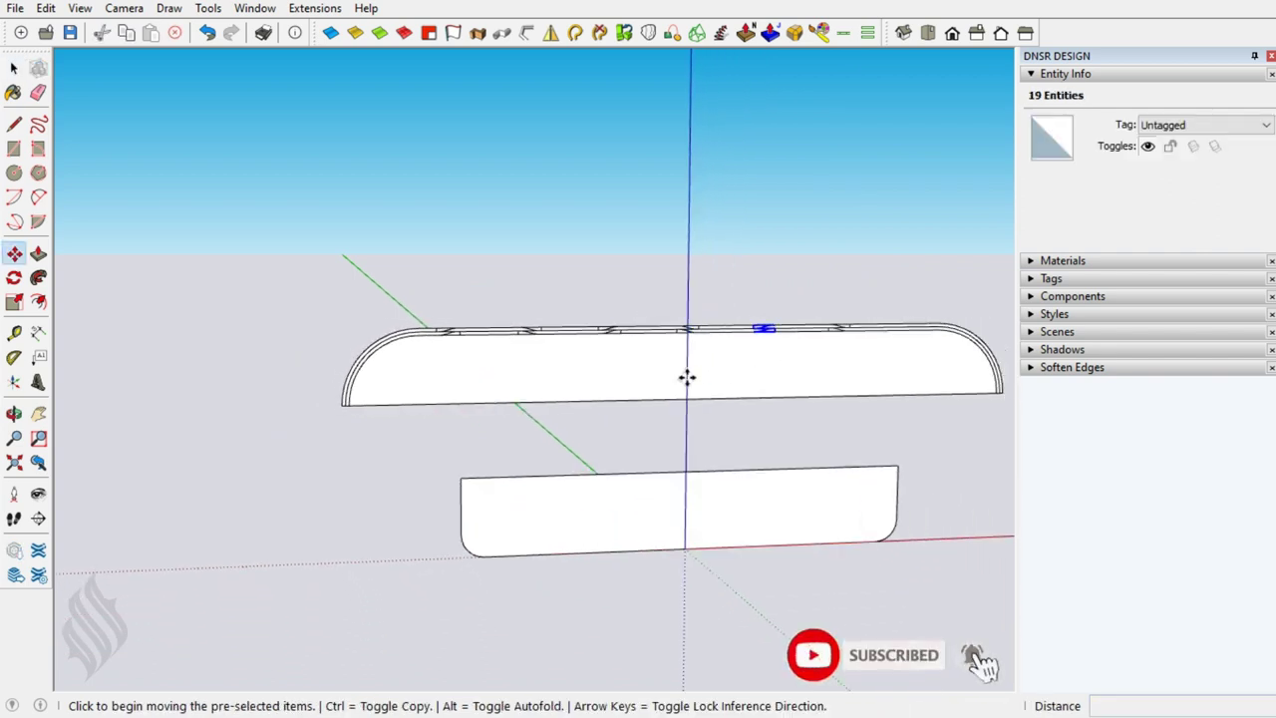
click(687, 376)
click(755, 377)
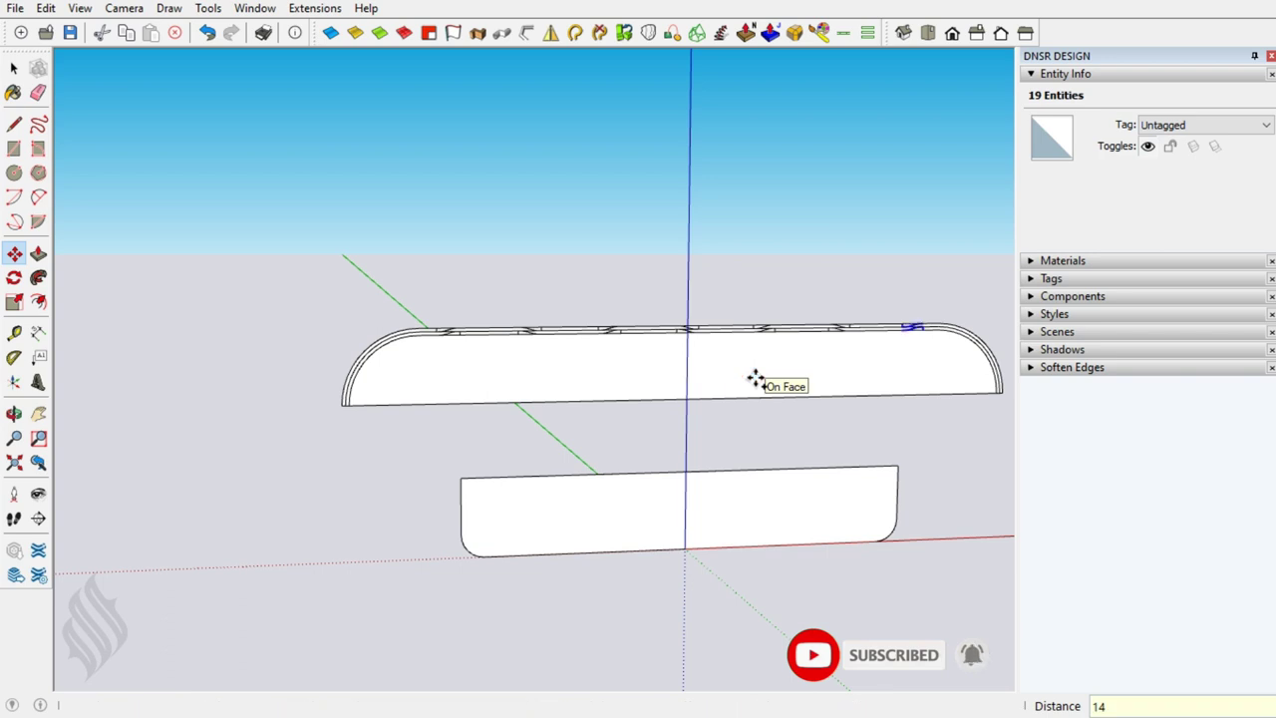
key(space)
Erase the leftover edge on the strip with the Eraser.
scroll(435, 336, up, 2)
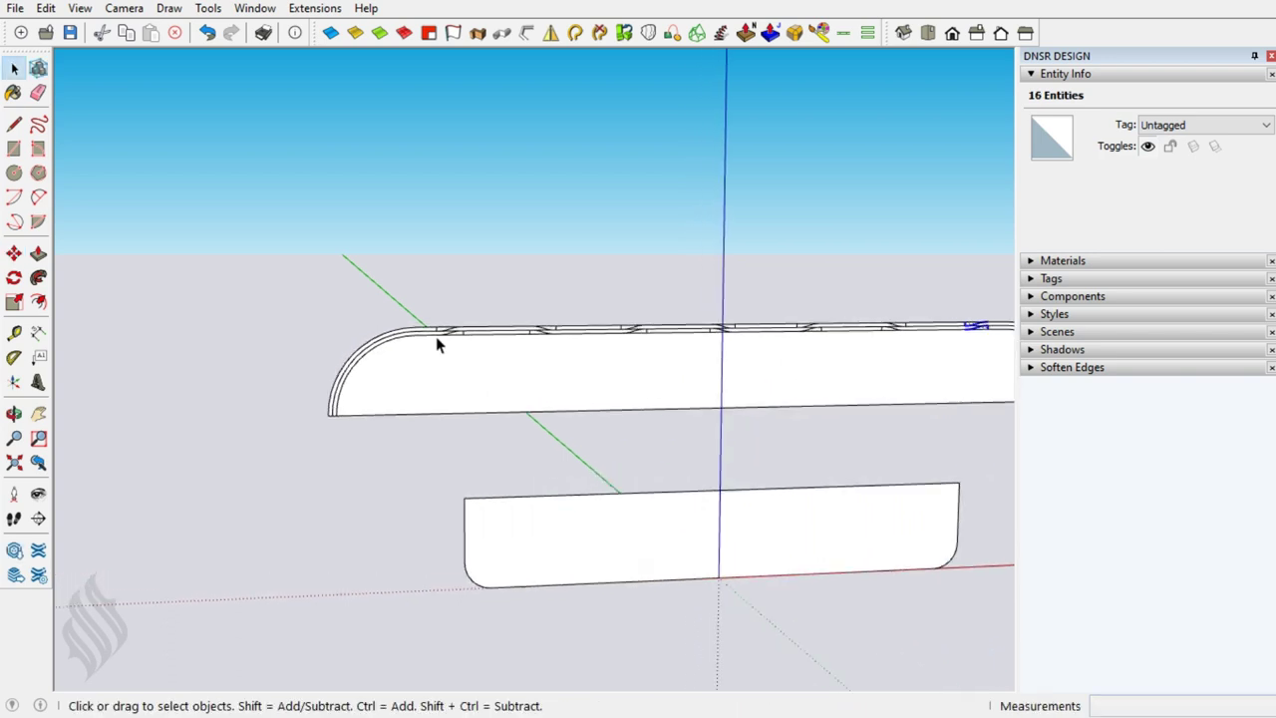
scroll(435, 336, up, 2)
scroll(435, 336, up, 2)
scroll(456, 329, up, 2)
scroll(468, 332, up, 2)
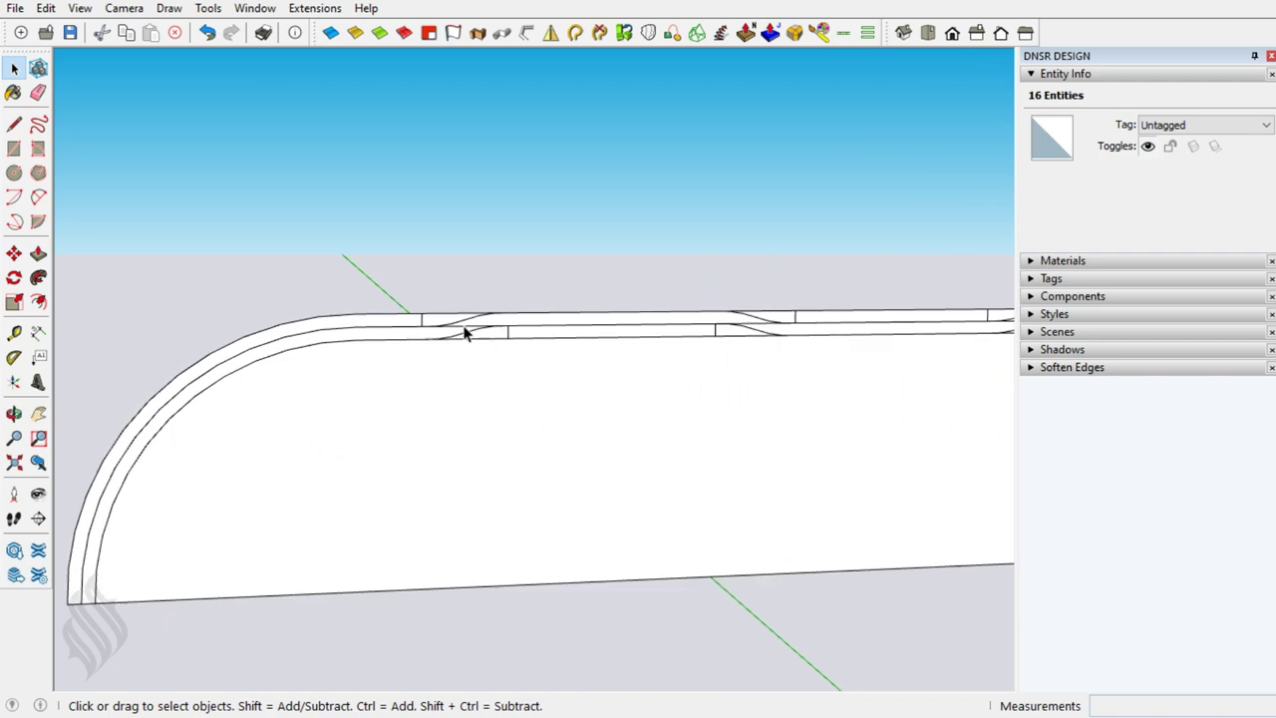
scroll(469, 327, up, 1)
key(e)
click(472, 324)
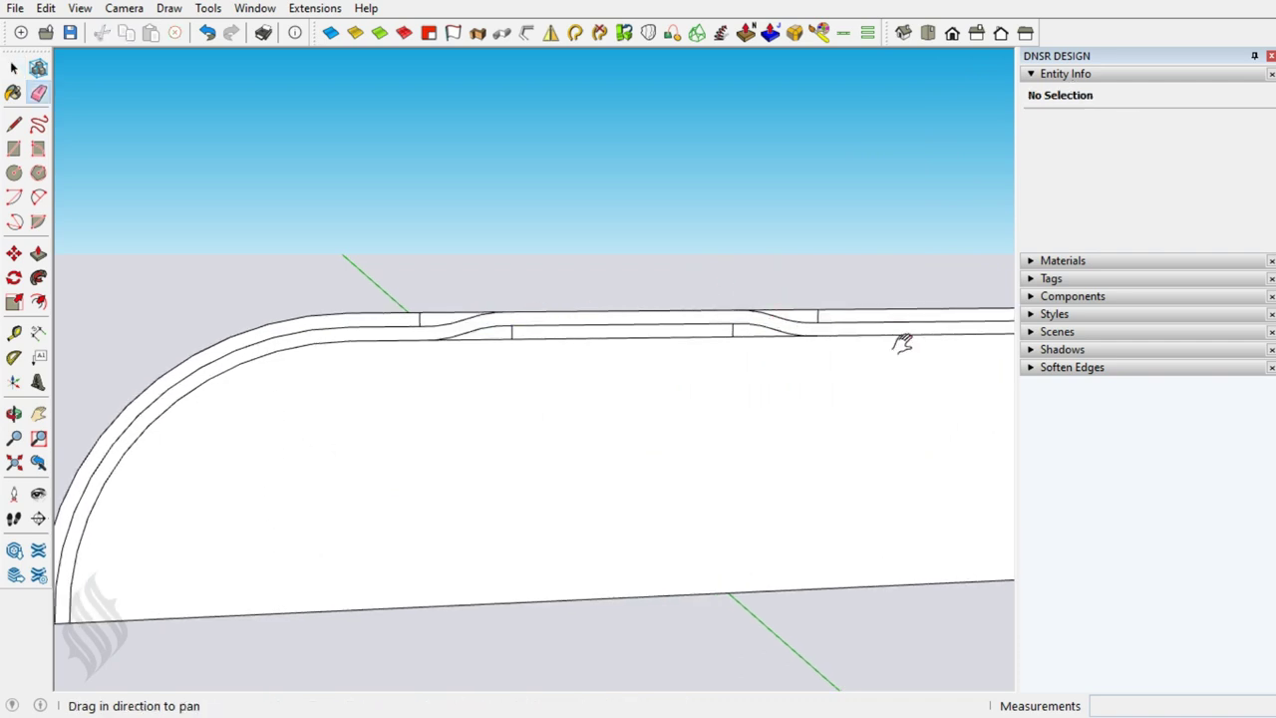
Erase stray divider edges along the strip to the rounded end, then select the whole profile.
shift+middle_drag(897, 342, 649, 348)
click(808, 319)
shift+middle_drag(678, 332, 772, 318)
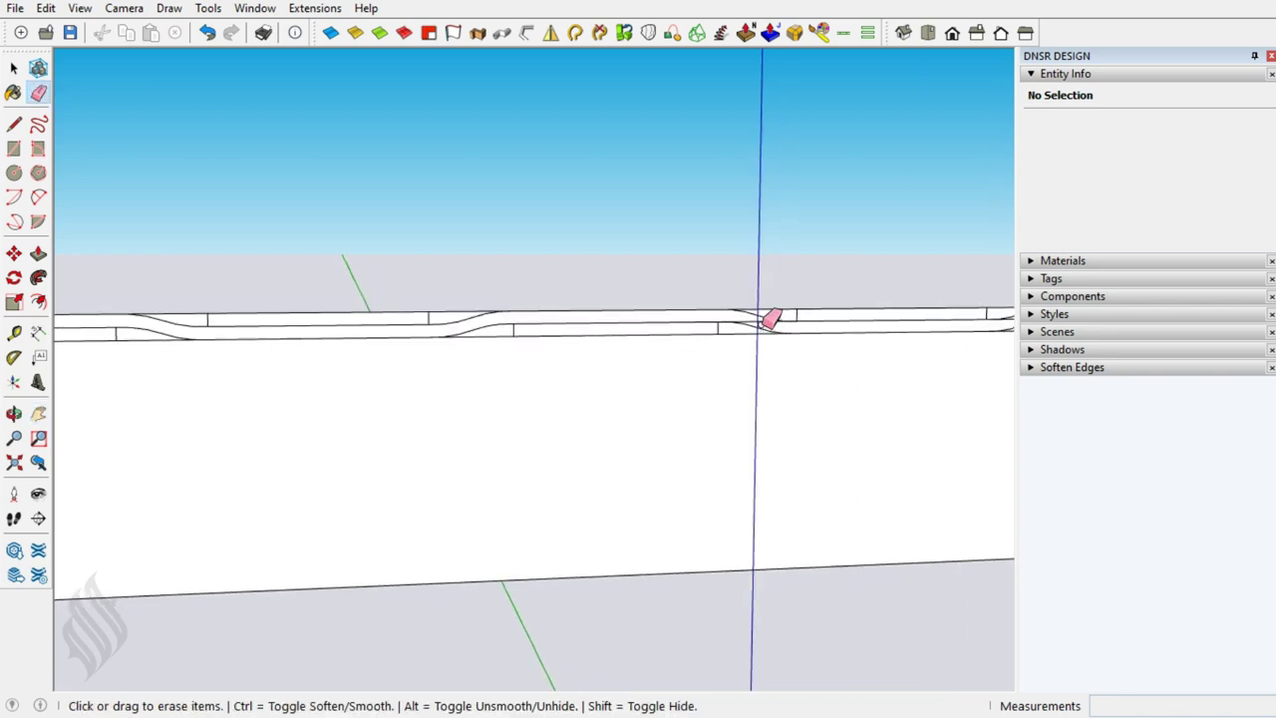
shift+middle_drag(877, 351, 598, 353)
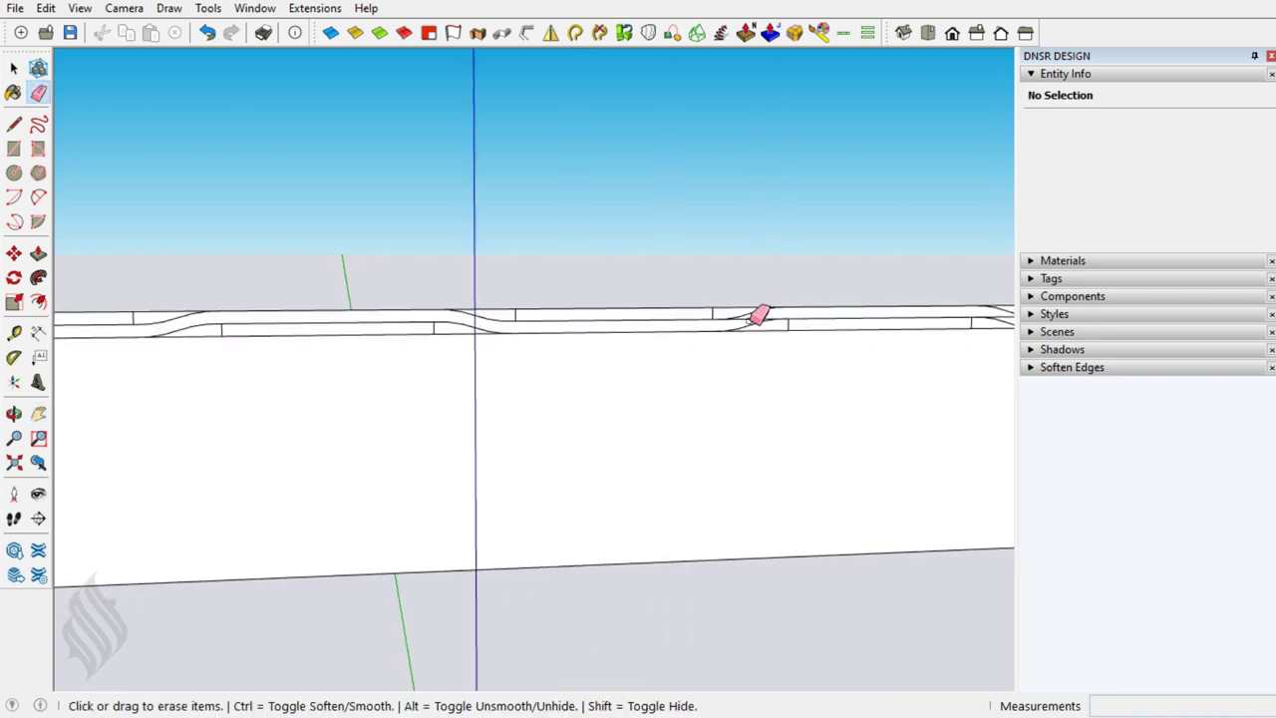
shift+middle_drag(838, 350, 642, 338)
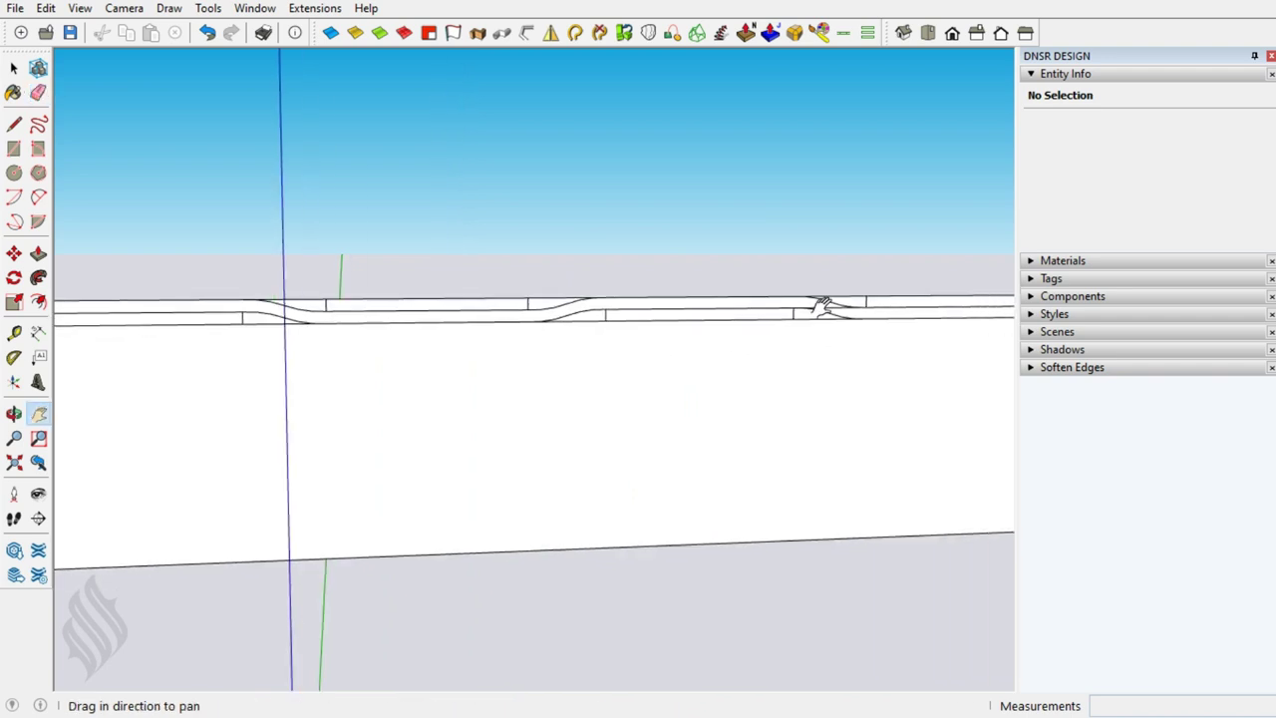
shift+middle_drag(877, 329, 512, 333)
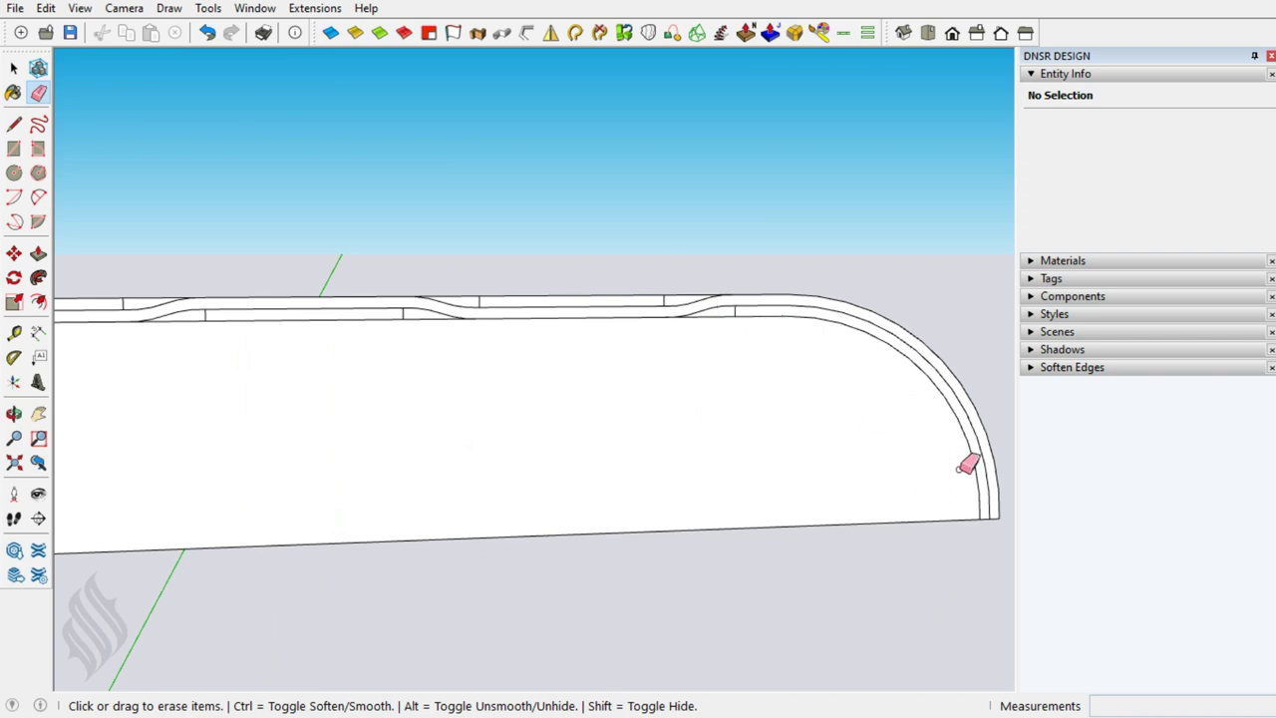
key(space)
triple_click(925, 474)
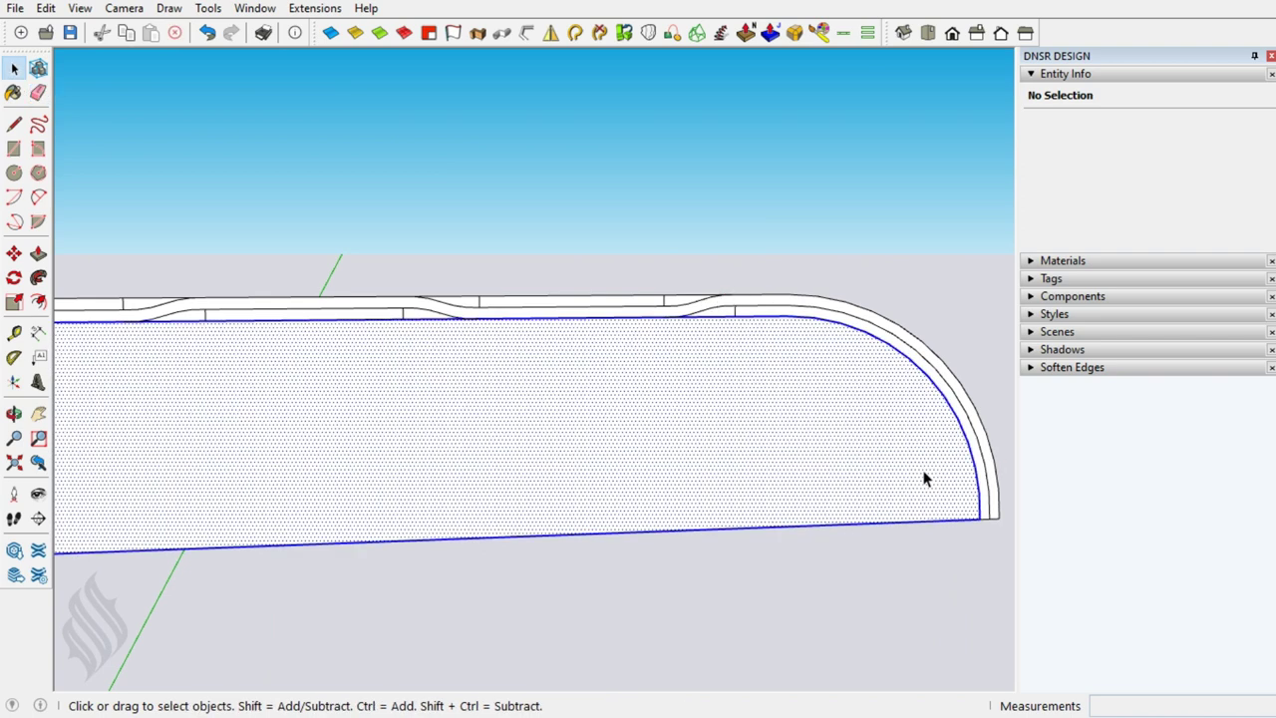
Delete the profile face and inner lines, keeping the outer bent strip outline.
shift+click(994, 509)
key(Delete)
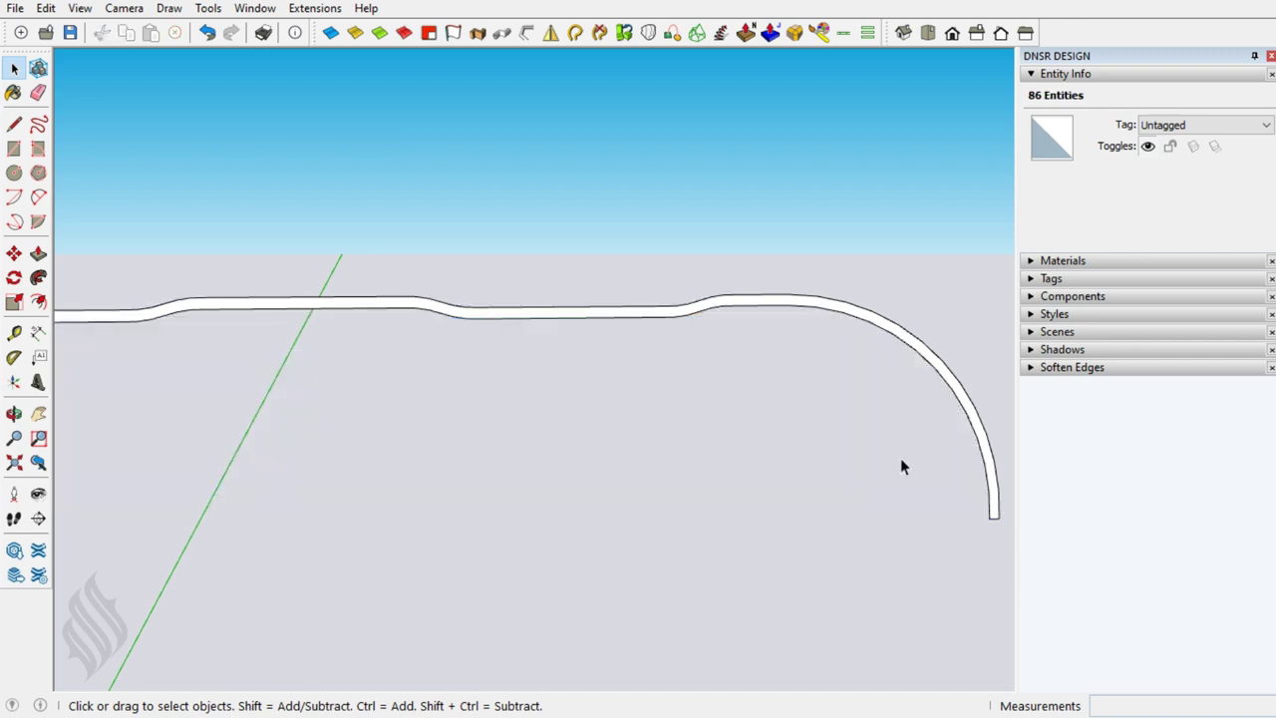
key(f)
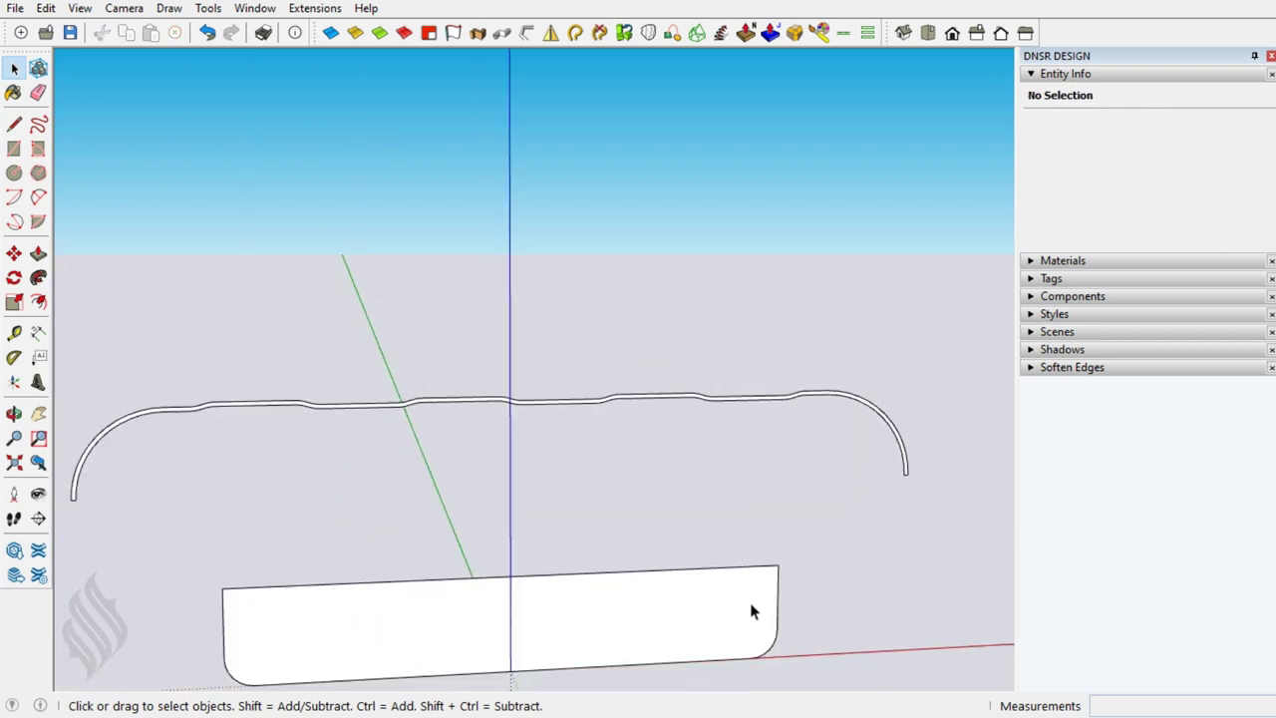
Push/Pull the rounded base panel into a shallow slab and make it a group.
click(750, 630)
key(p)
click(745, 612)
click(707, 585)
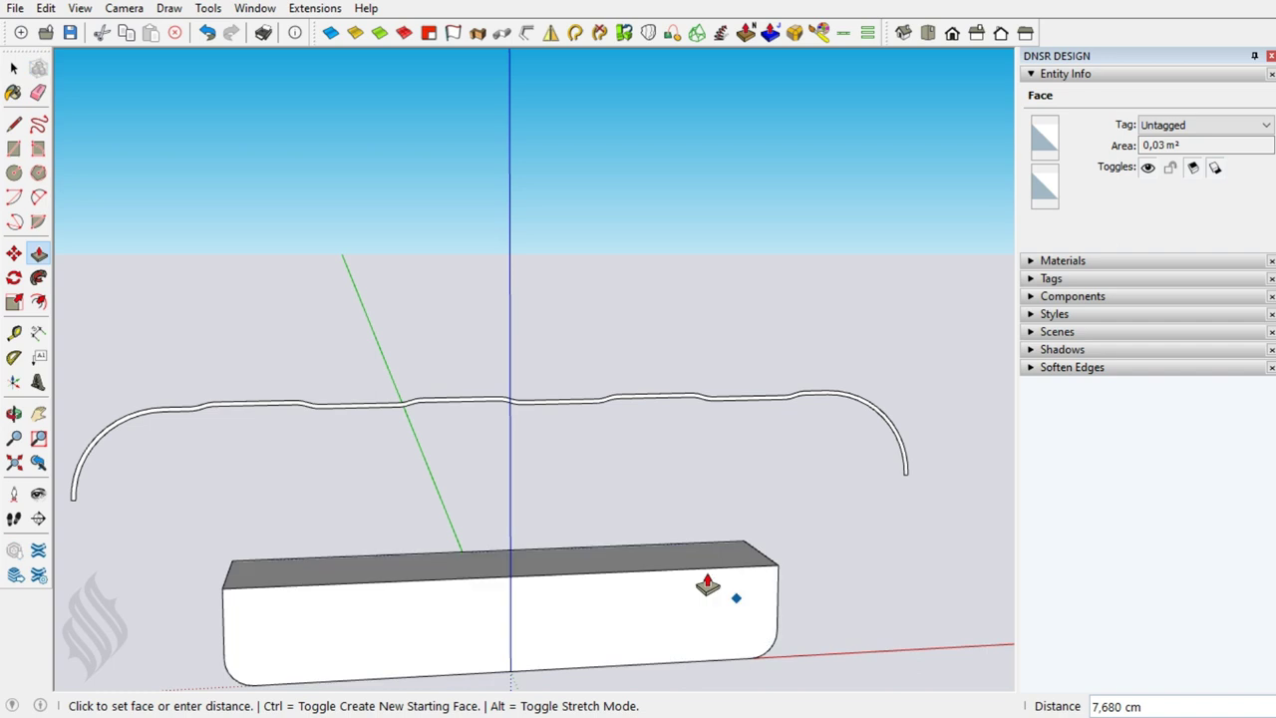
click(706, 576)
key(space)
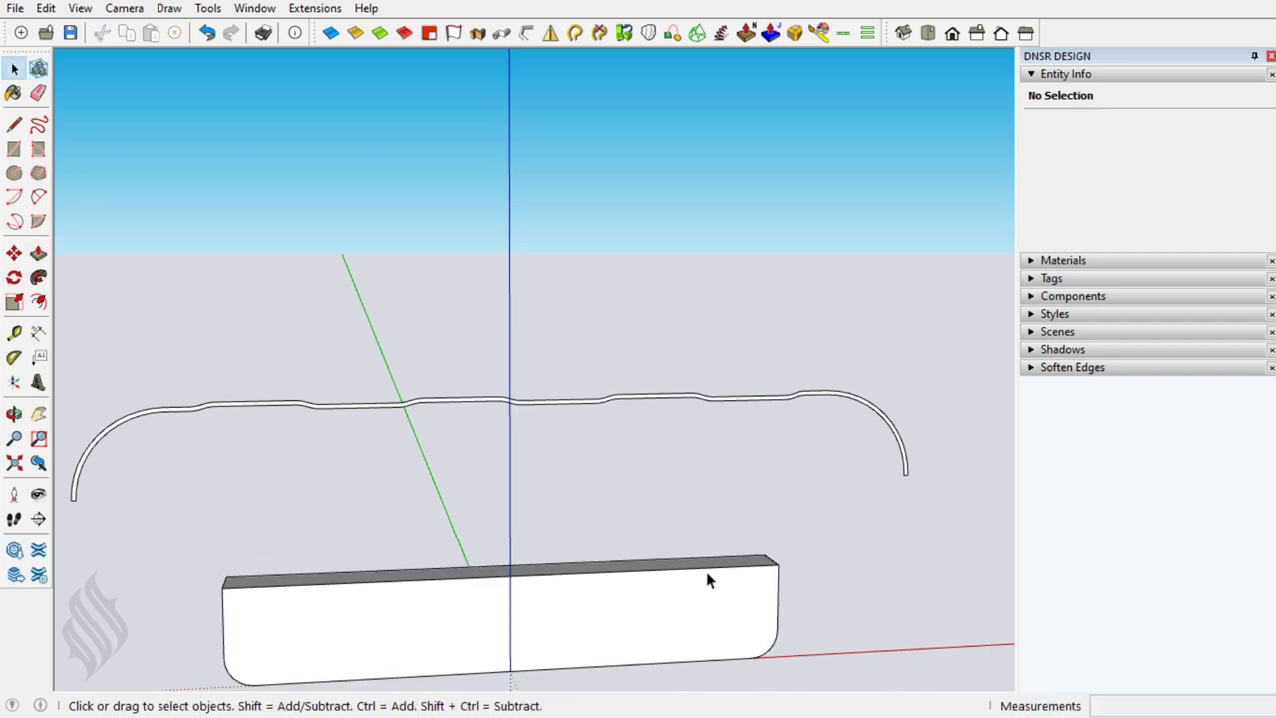
click(706, 571)
triple_click(705, 571)
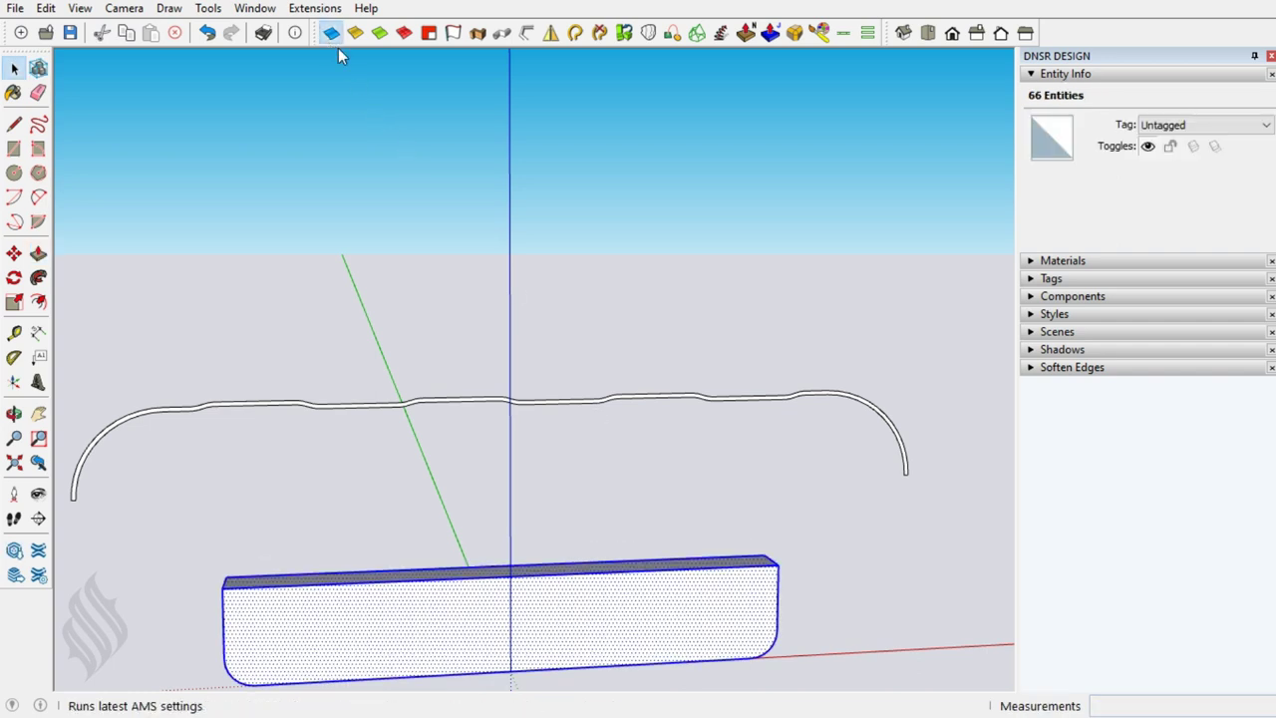
right_click(573, 578)
click(641, 245)
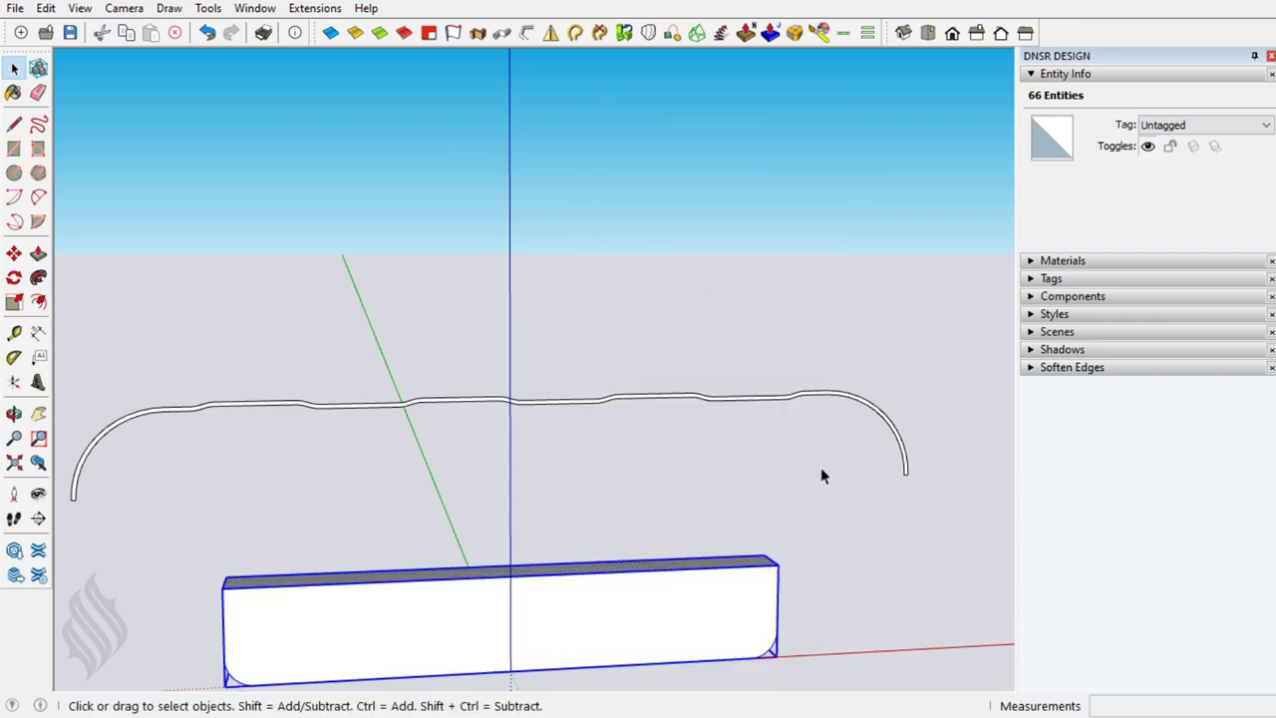
Mirror the bent strip profile about its arc end with the Mirror tool.
click(903, 472)
scroll(903, 472, up, 2)
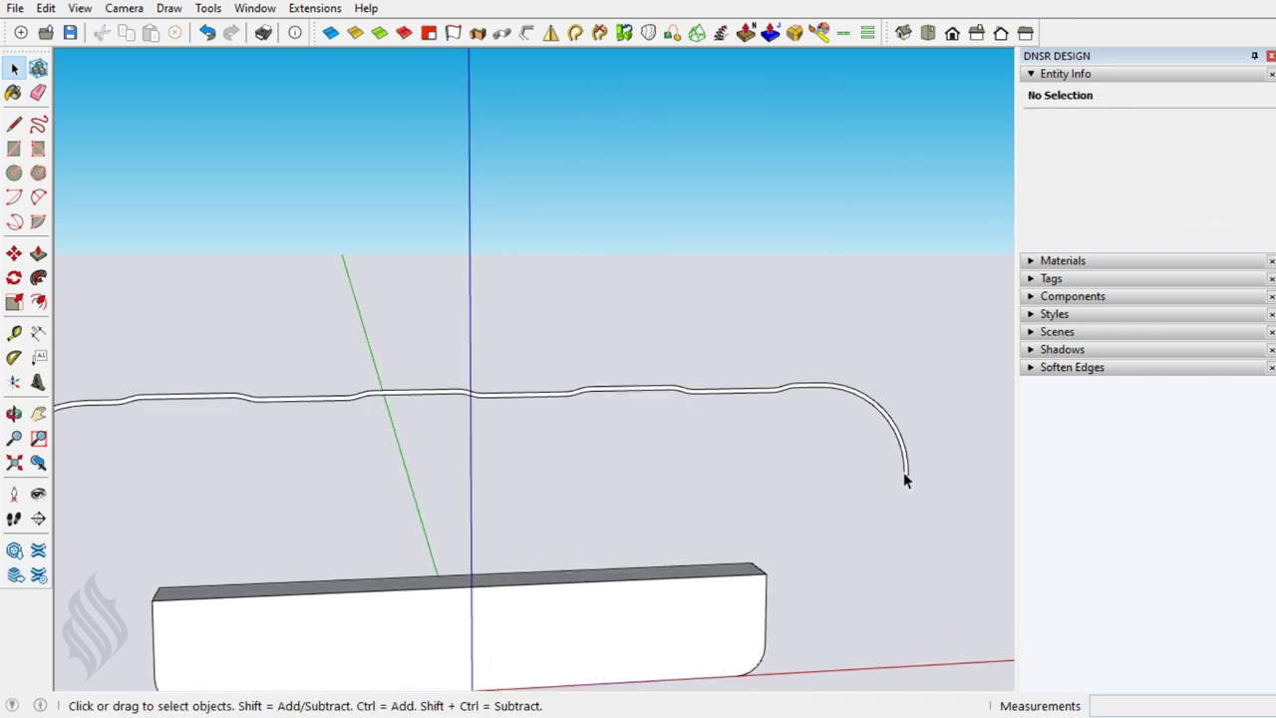
scroll(903, 472, up, 2)
scroll(904, 474, up, 2)
triple_click(905, 476)
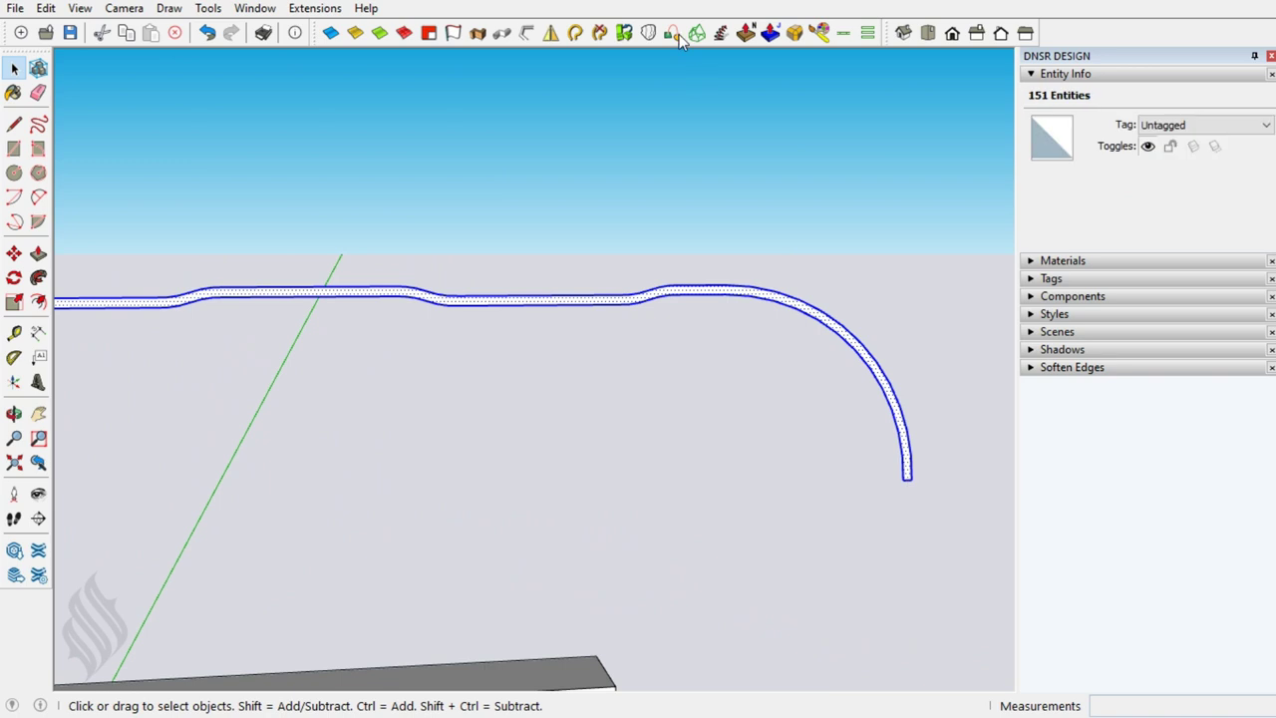
click(551, 33)
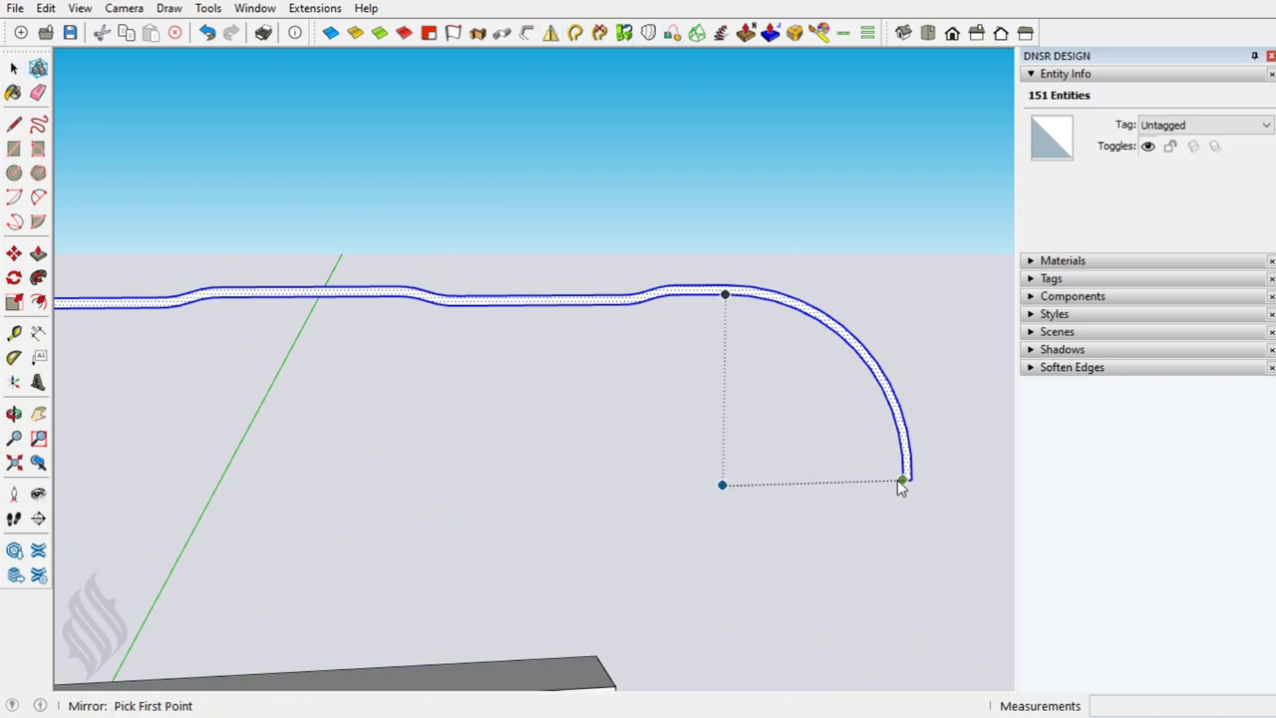
click(900, 482)
click(923, 502)
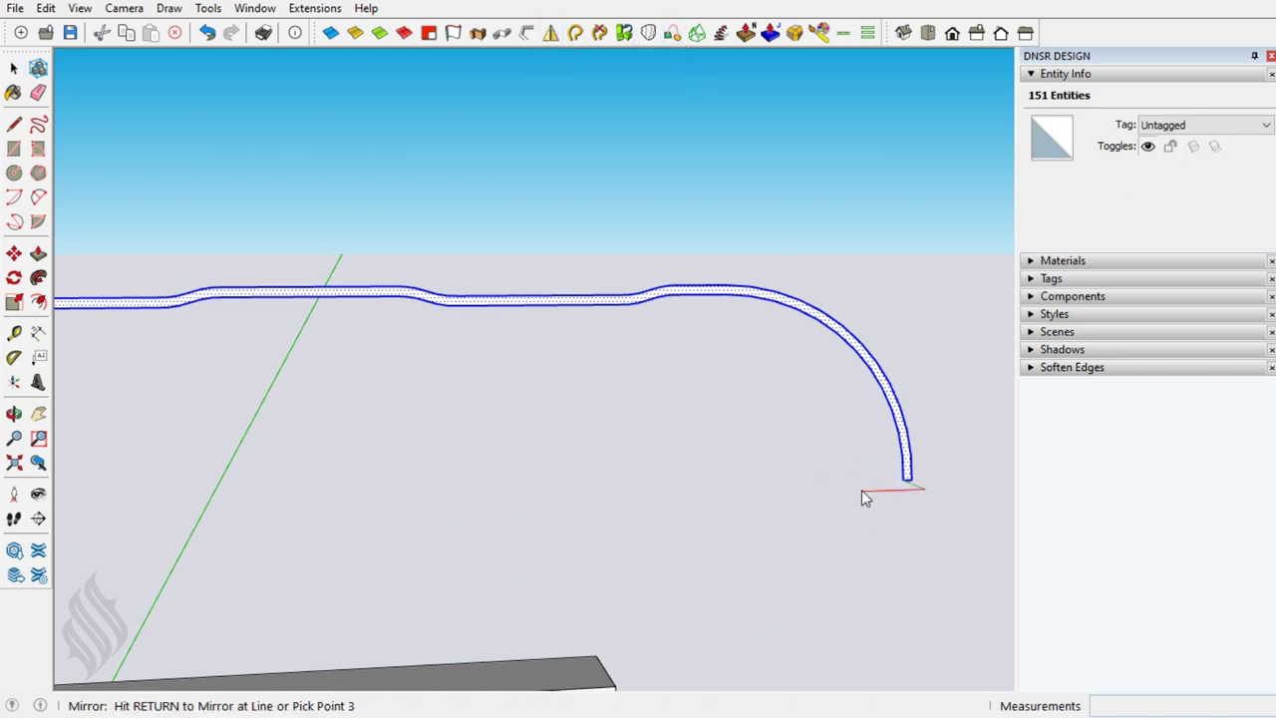
key(Return)
Inspect the seam edge where the mirrored halves meet, then zoom back out.
drag(835, 451, 941, 504)
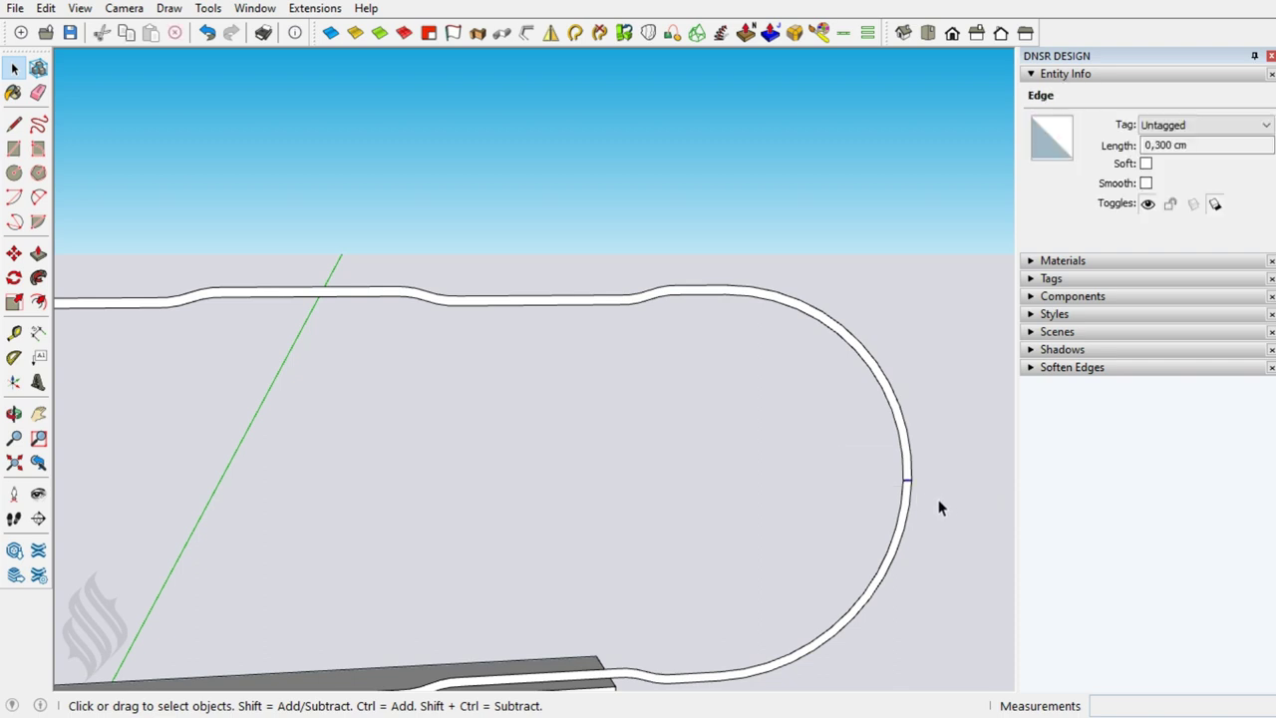
click(942, 495)
scroll(942, 493, down, 2)
scroll(942, 493, down, 2)
scroll(941, 494, down, 1)
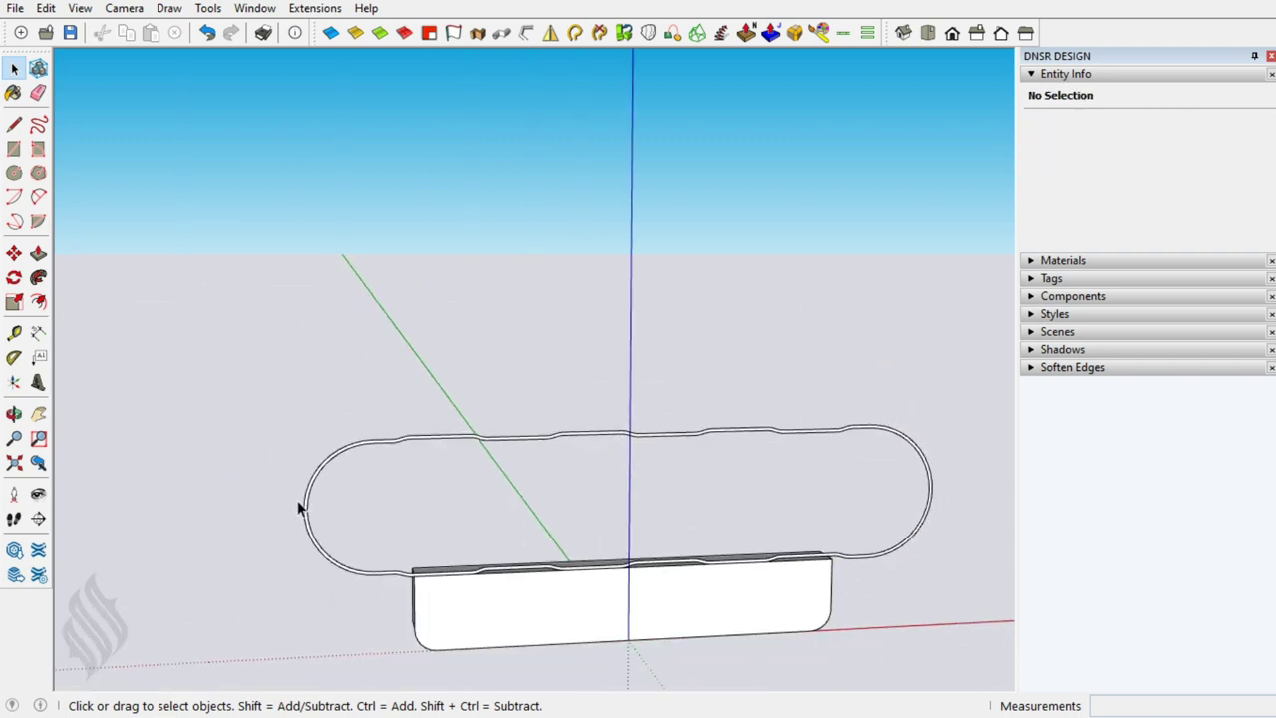
click(327, 520)
Push/Pull the closed loop outline 5 into an upright band wall and select it.
click(436, 576)
key(o)
mouse_move(442, 578)
mouse_down()
mouse_move(584, 612)
mouse_move(448, 604)
mouse_up()
scroll(447, 604, up, 2)
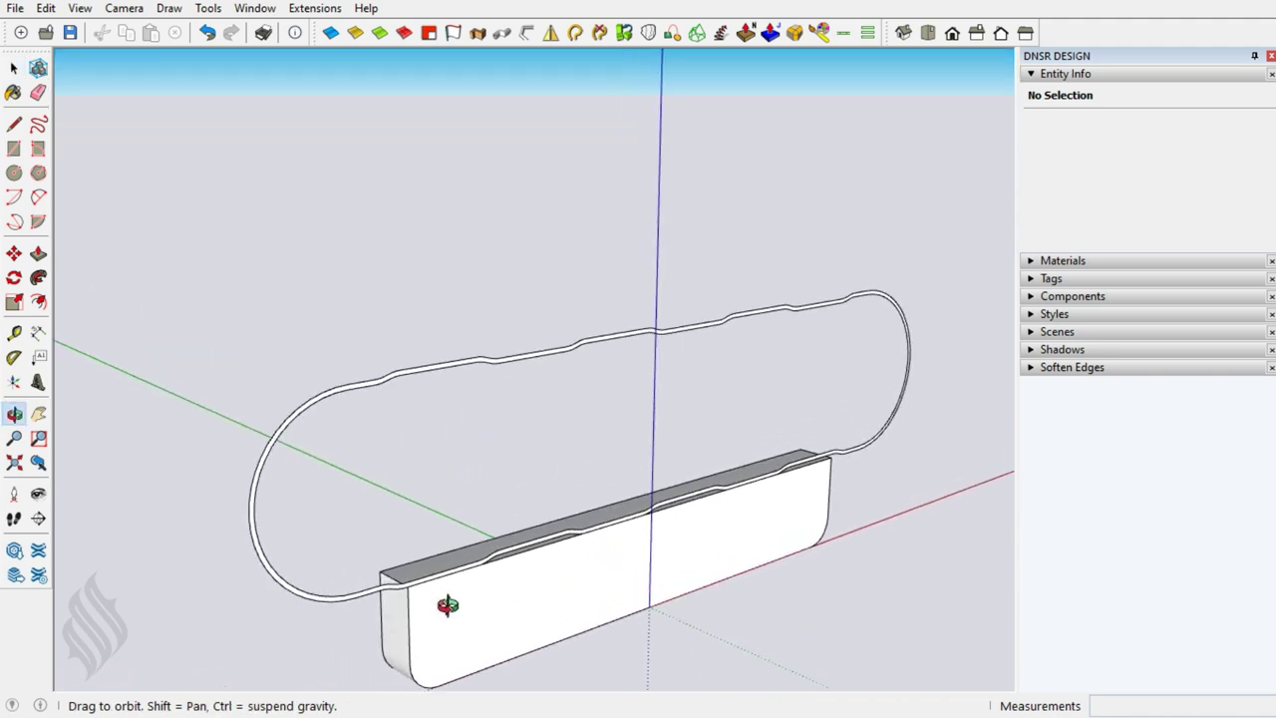
scroll(448, 604, up, 2)
key(space)
scroll(407, 615, up, 2)
key(p)
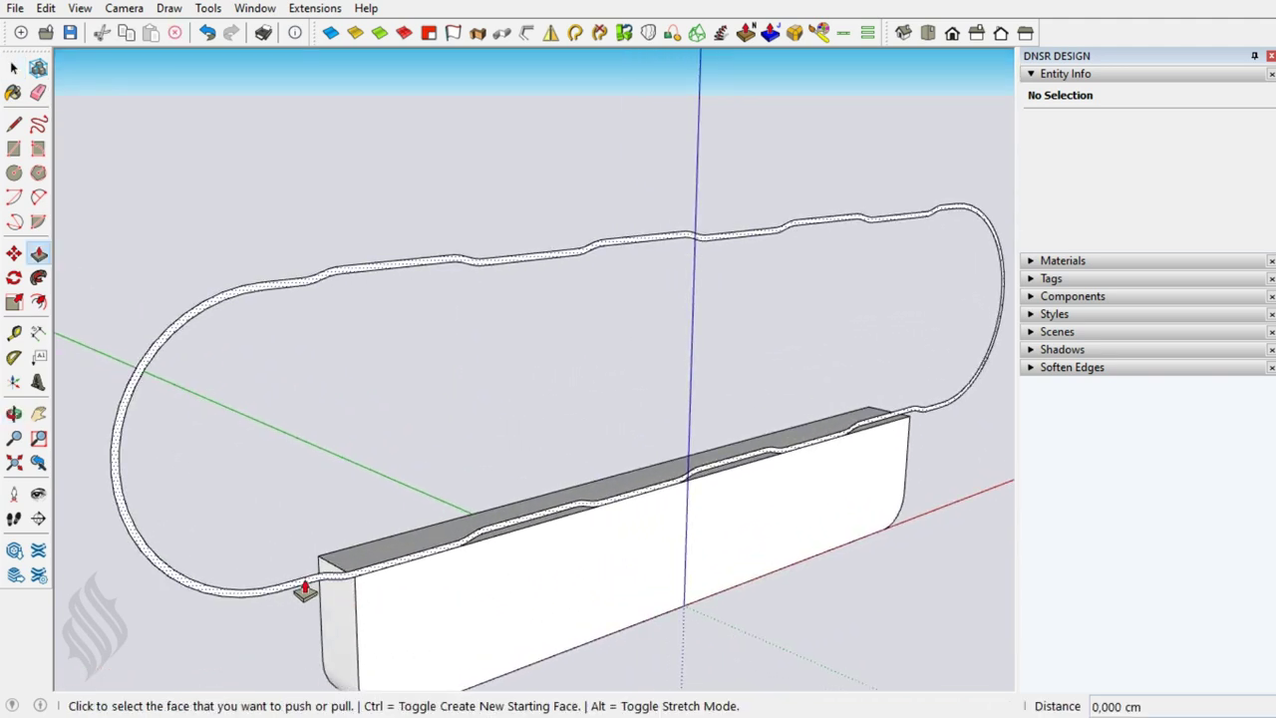
click(298, 590)
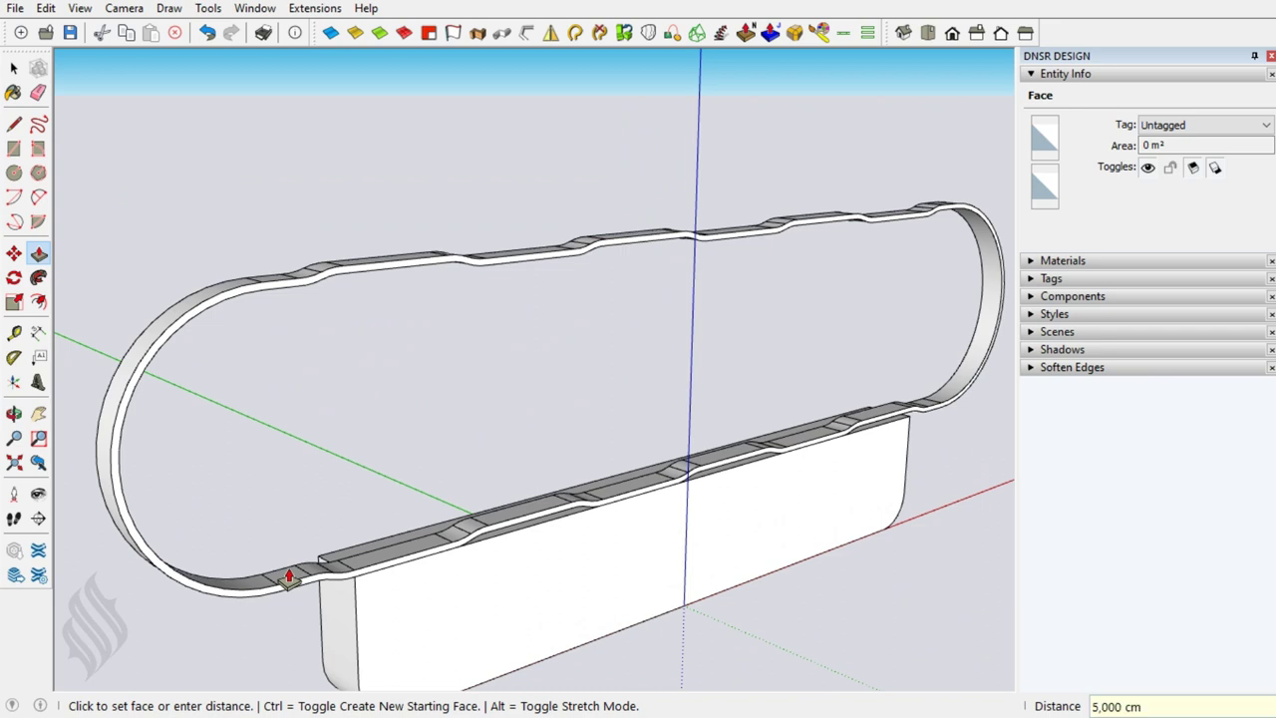
key(Return)
key(space)
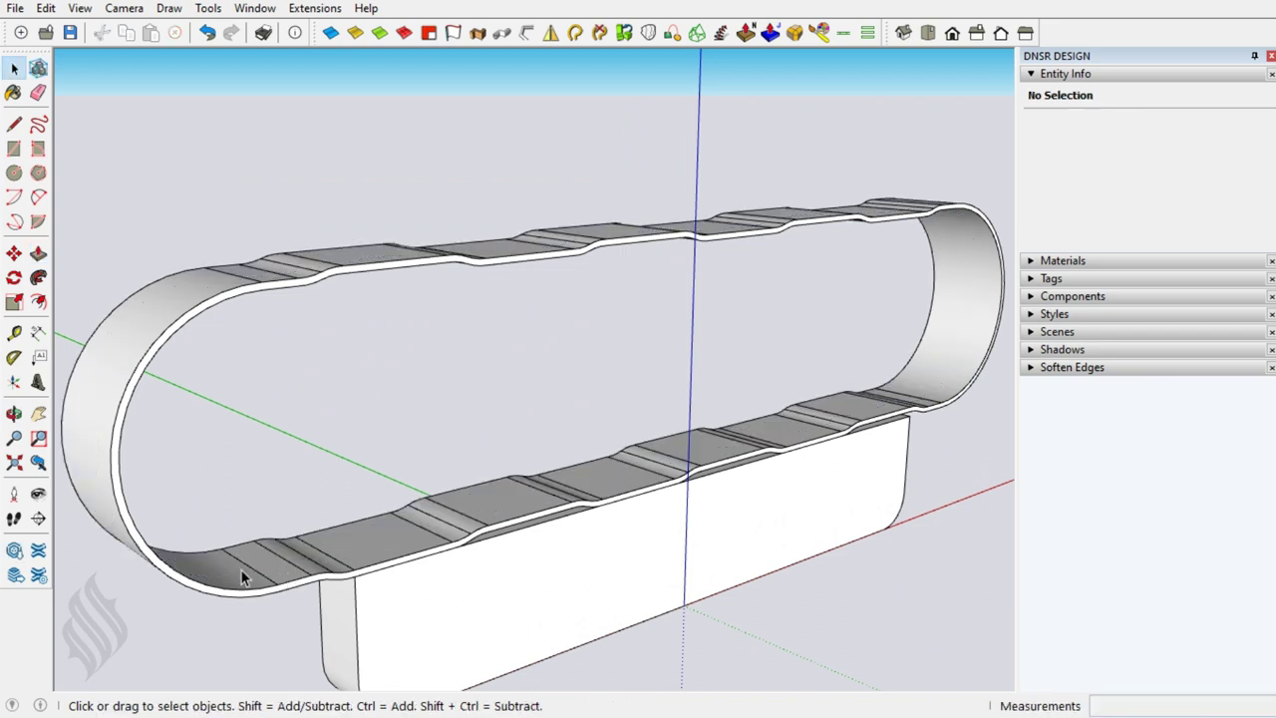
triple_click(241, 572)
Make the selected band wall into Component#1 and soften its edges.
right_click(242, 575)
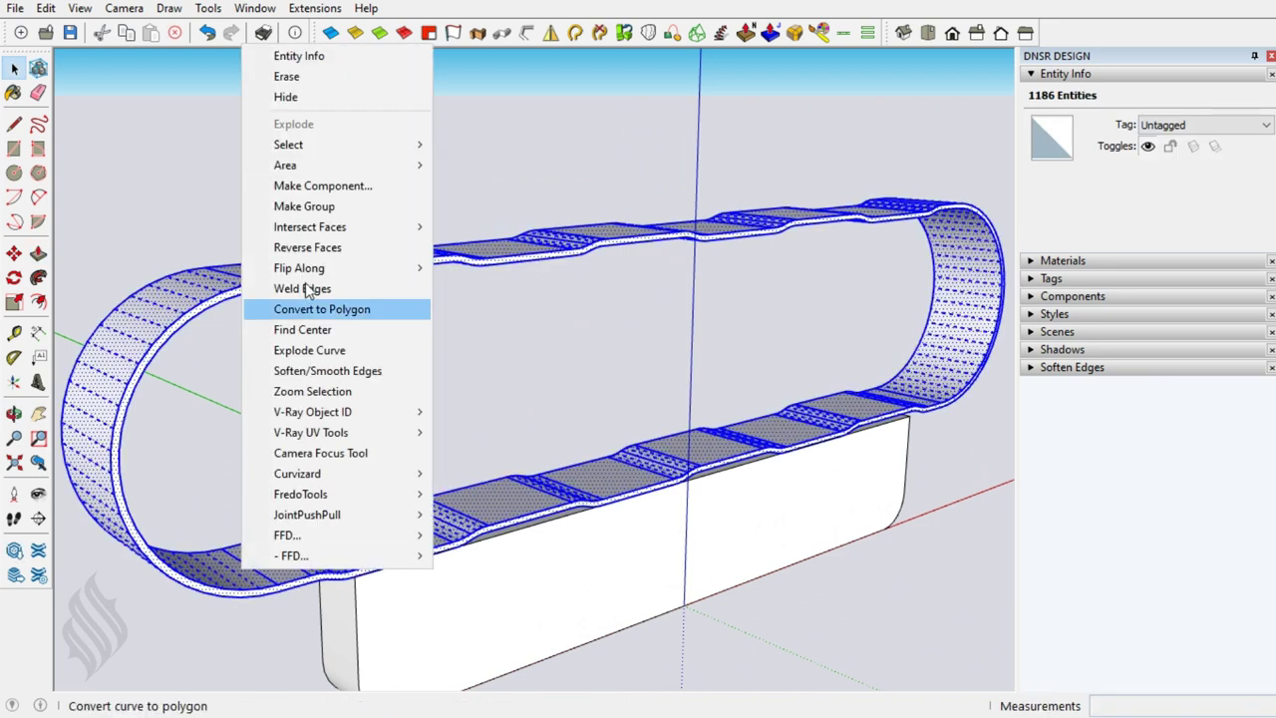
click(299, 204)
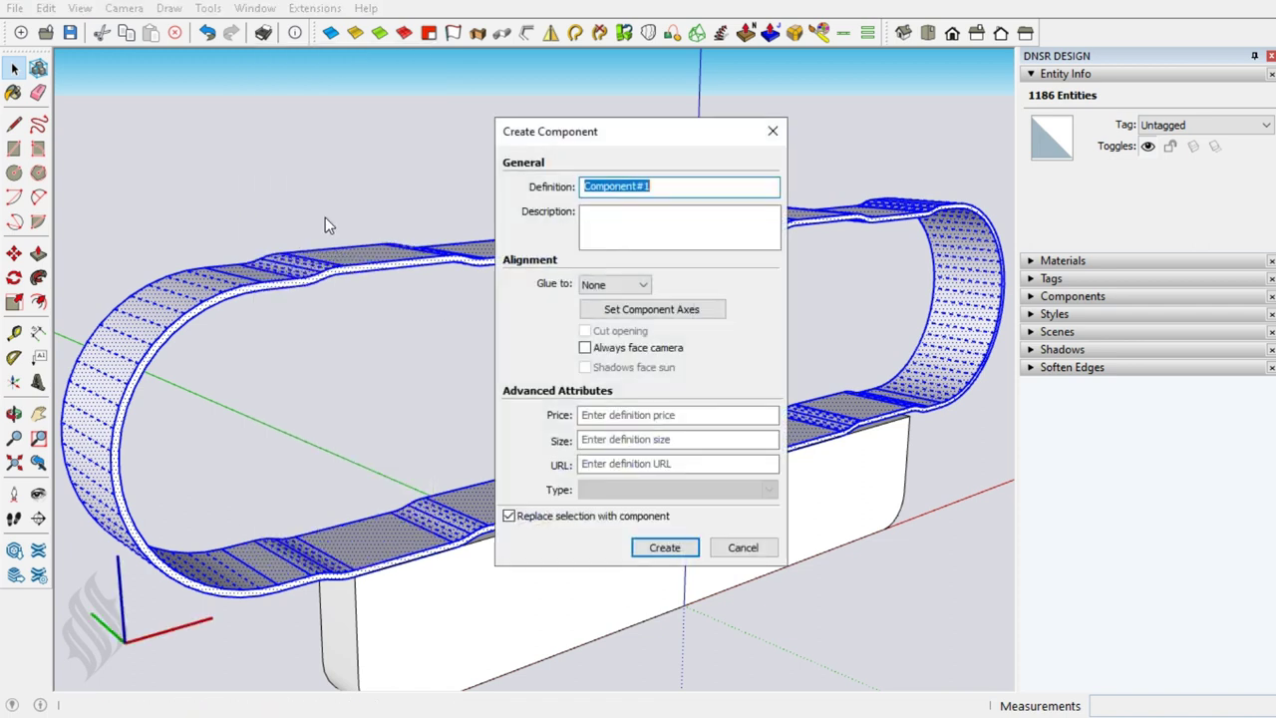
click(662, 548)
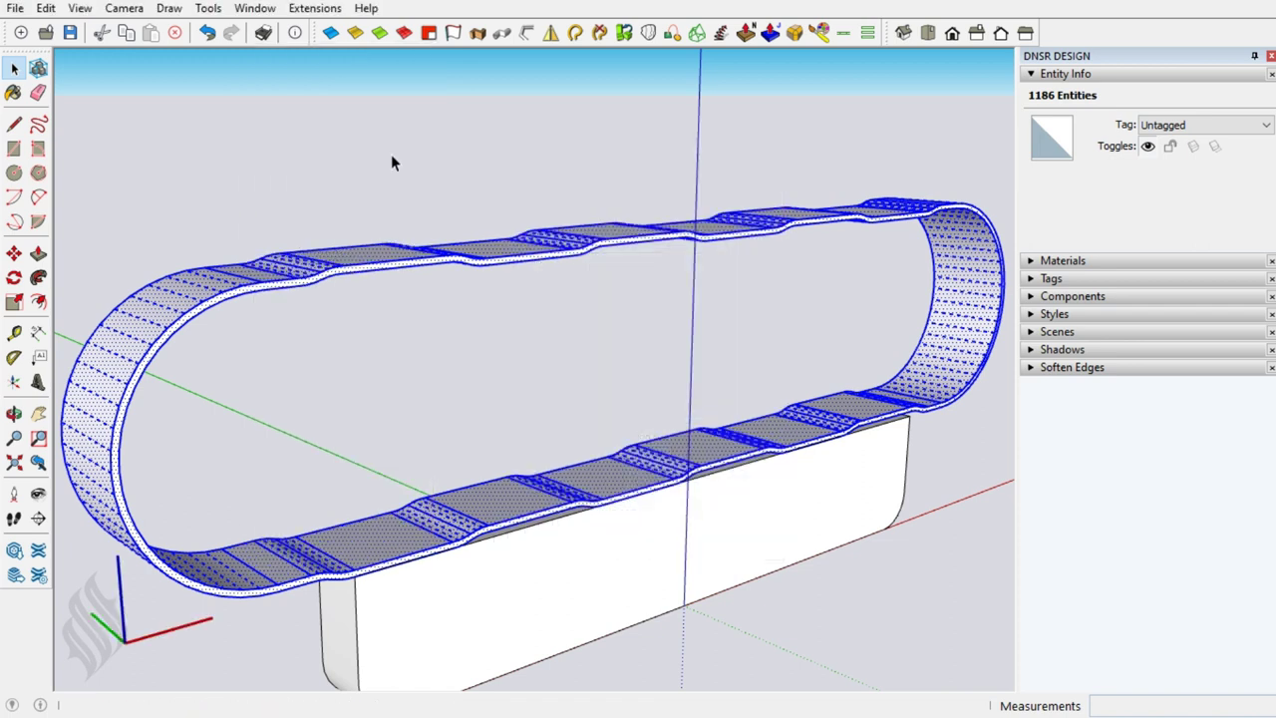
click(329, 44)
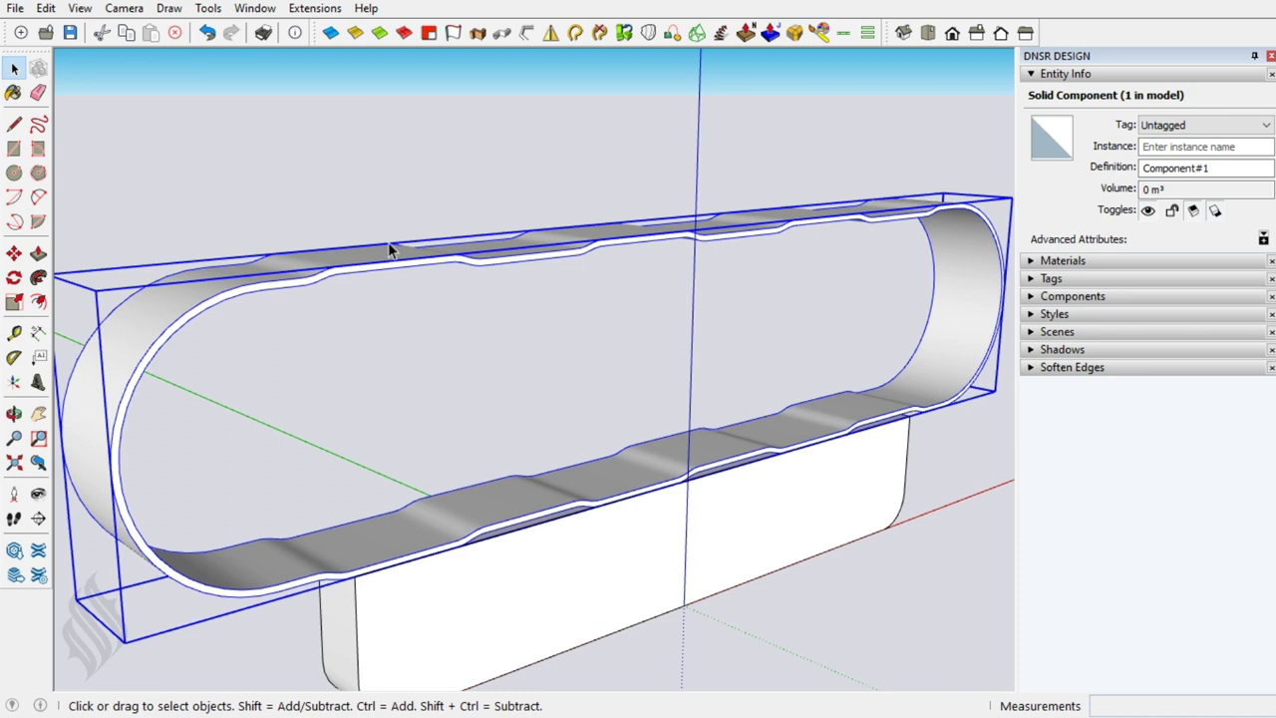
click(404, 379)
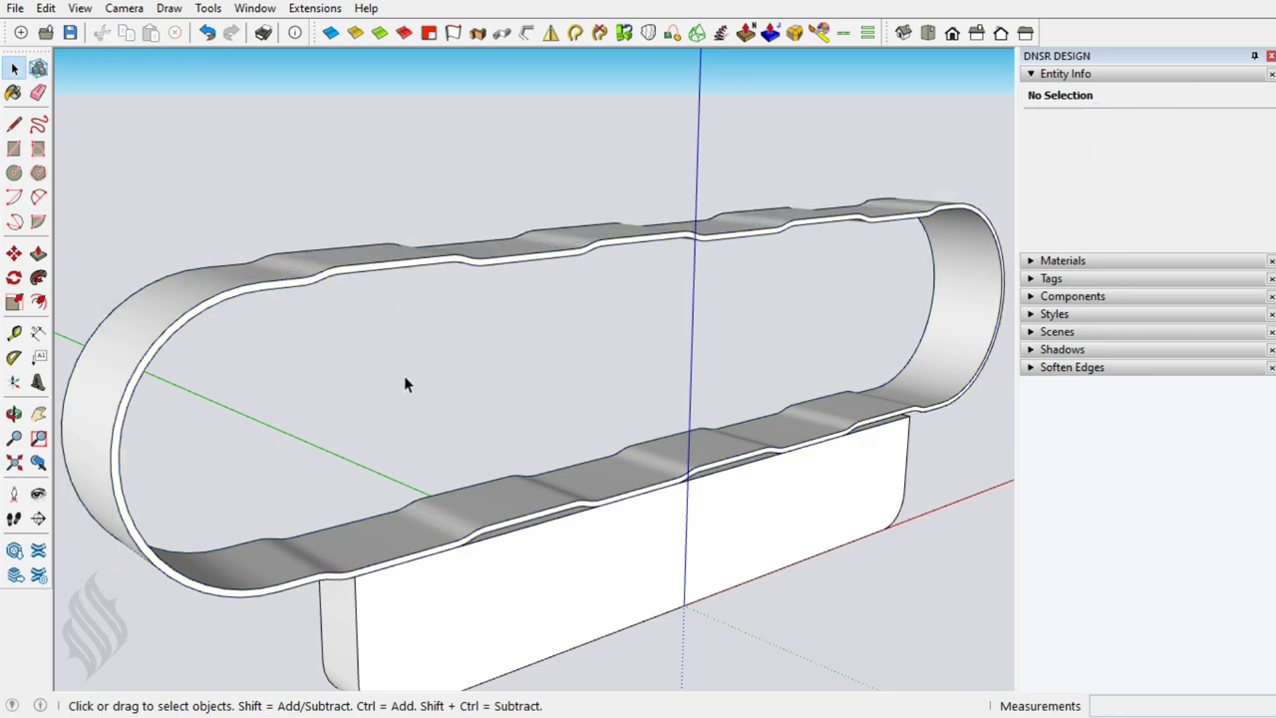
Copy the band component via the Edit menu.
click(286, 571)
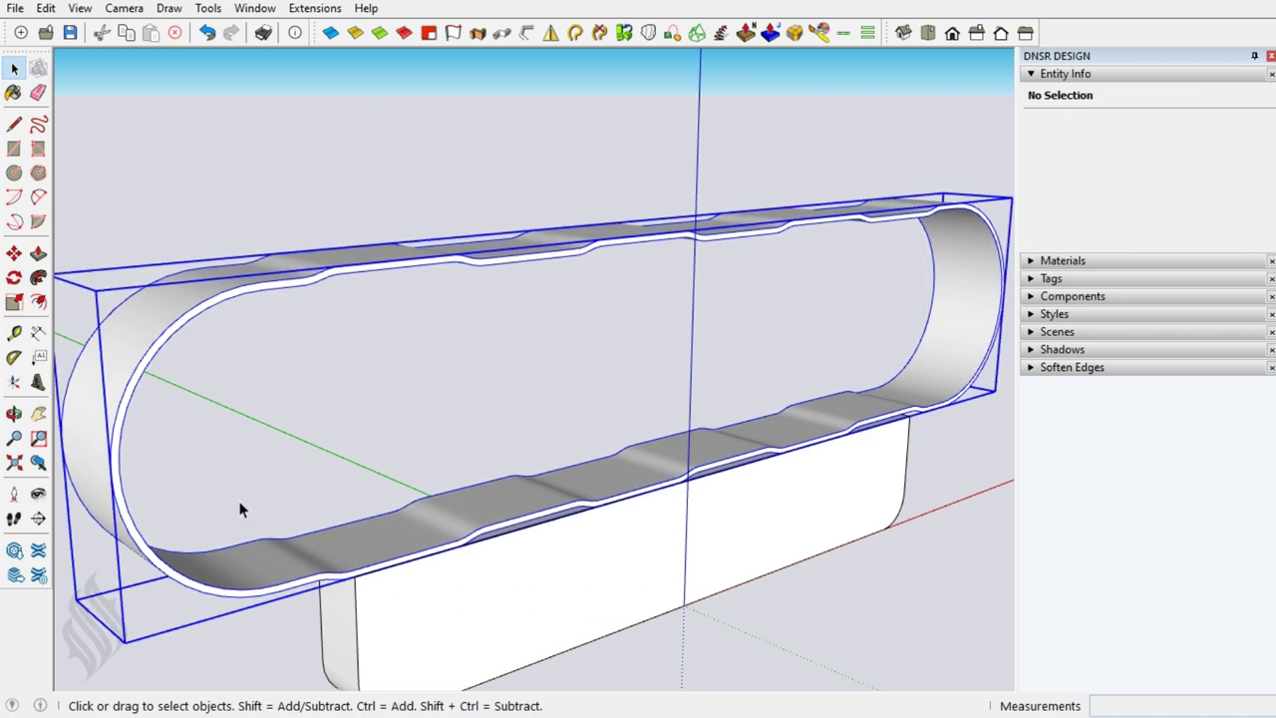
click(46, 8)
click(85, 102)
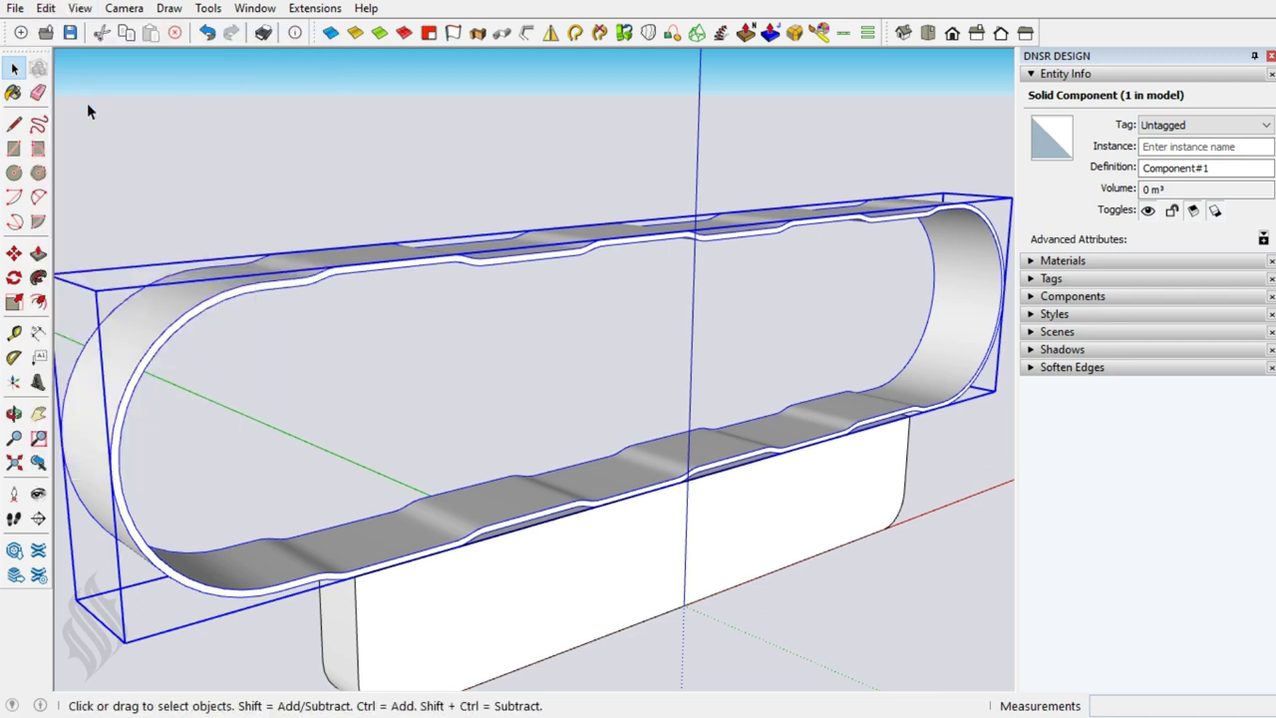
click(46, 8)
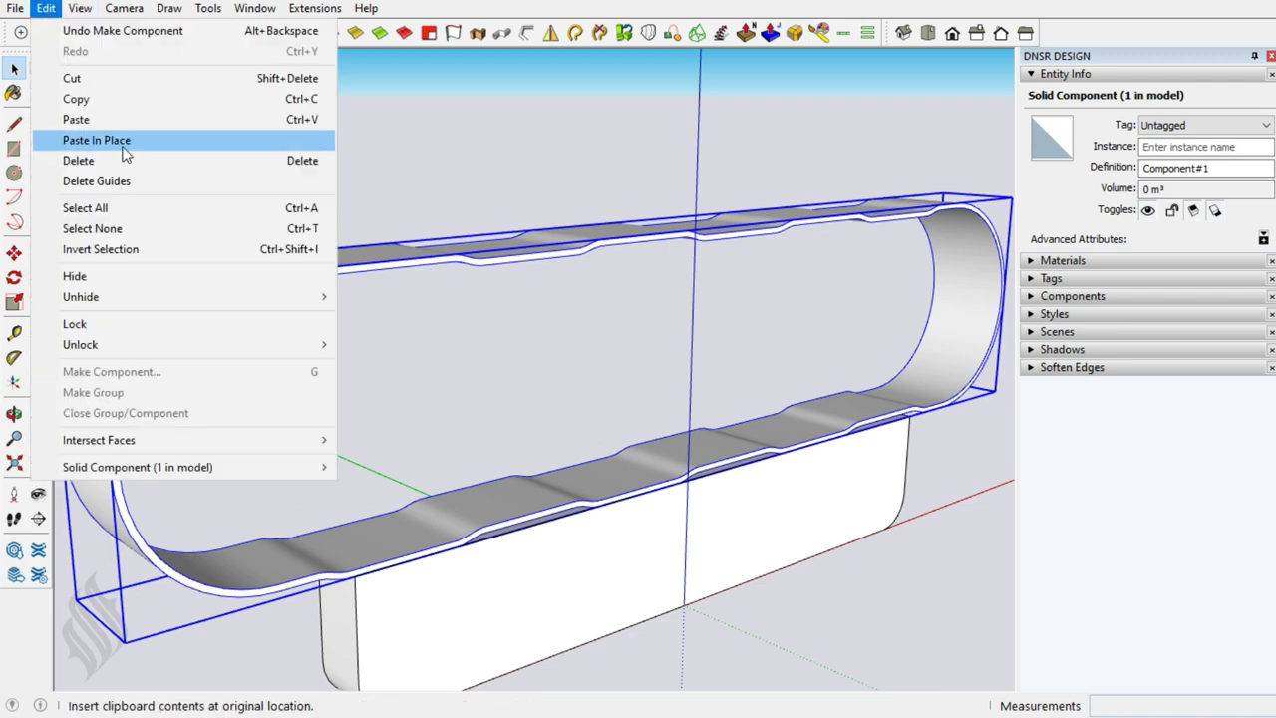
Paste the band in place, flip it along red, and offset it 7 along green.
click(126, 150)
right_click(473, 260)
mouse_move(528, 465)
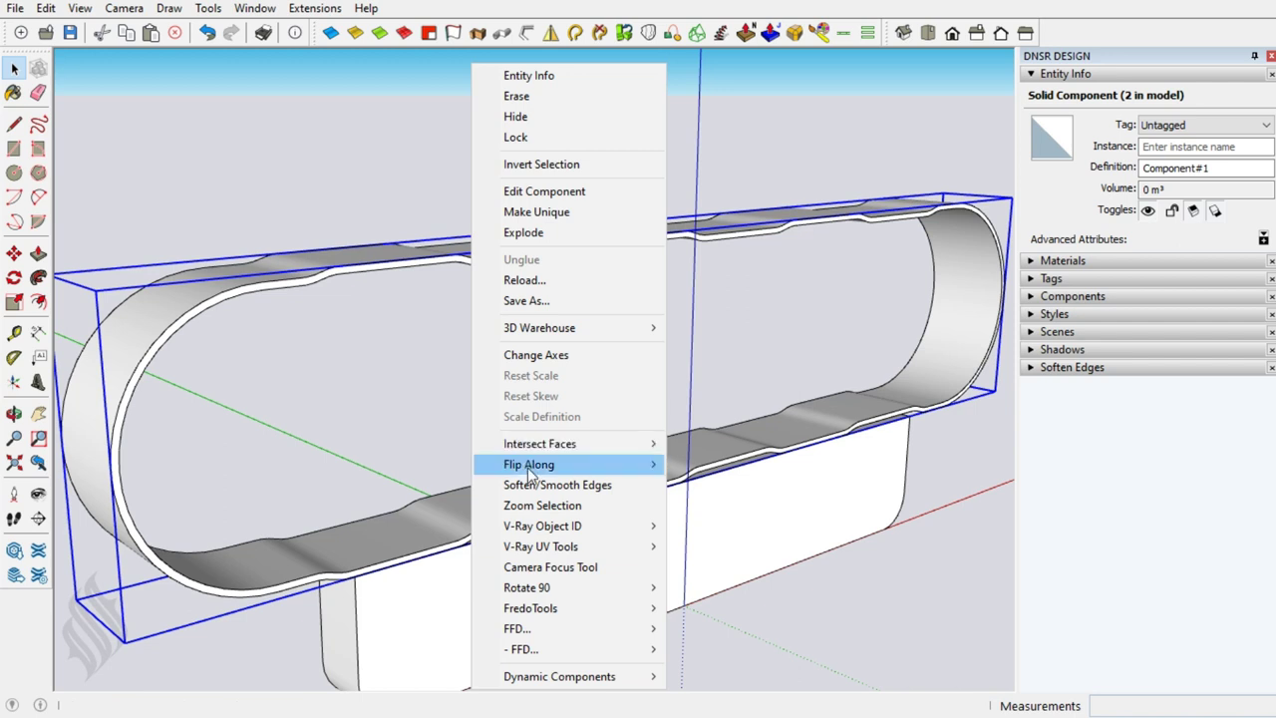
click(782, 464)
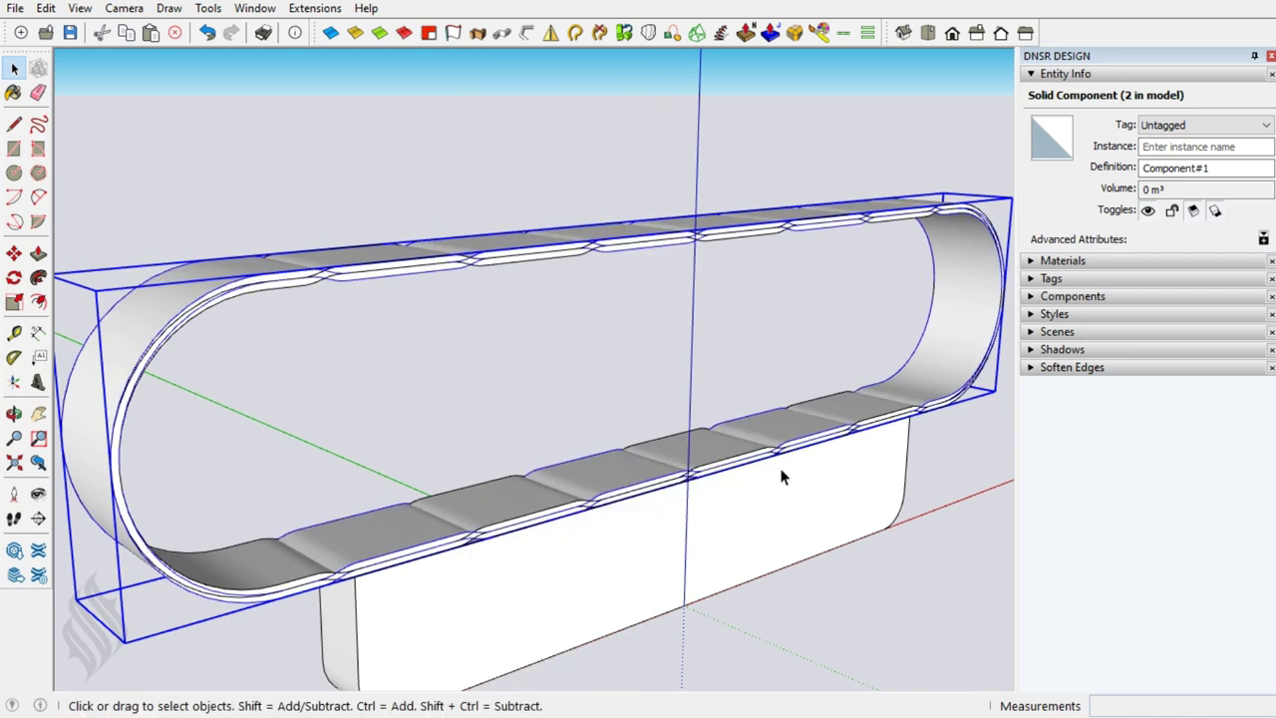
key(m)
click(843, 615)
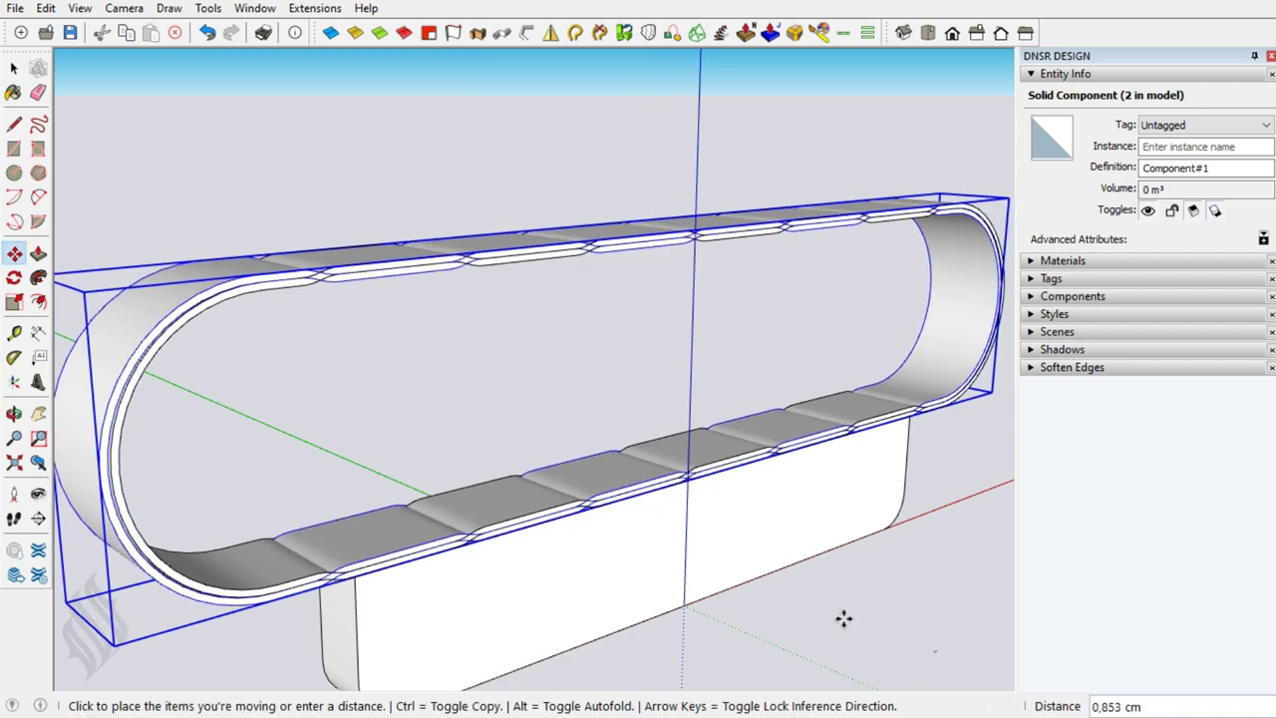
text(7)
key(Return)
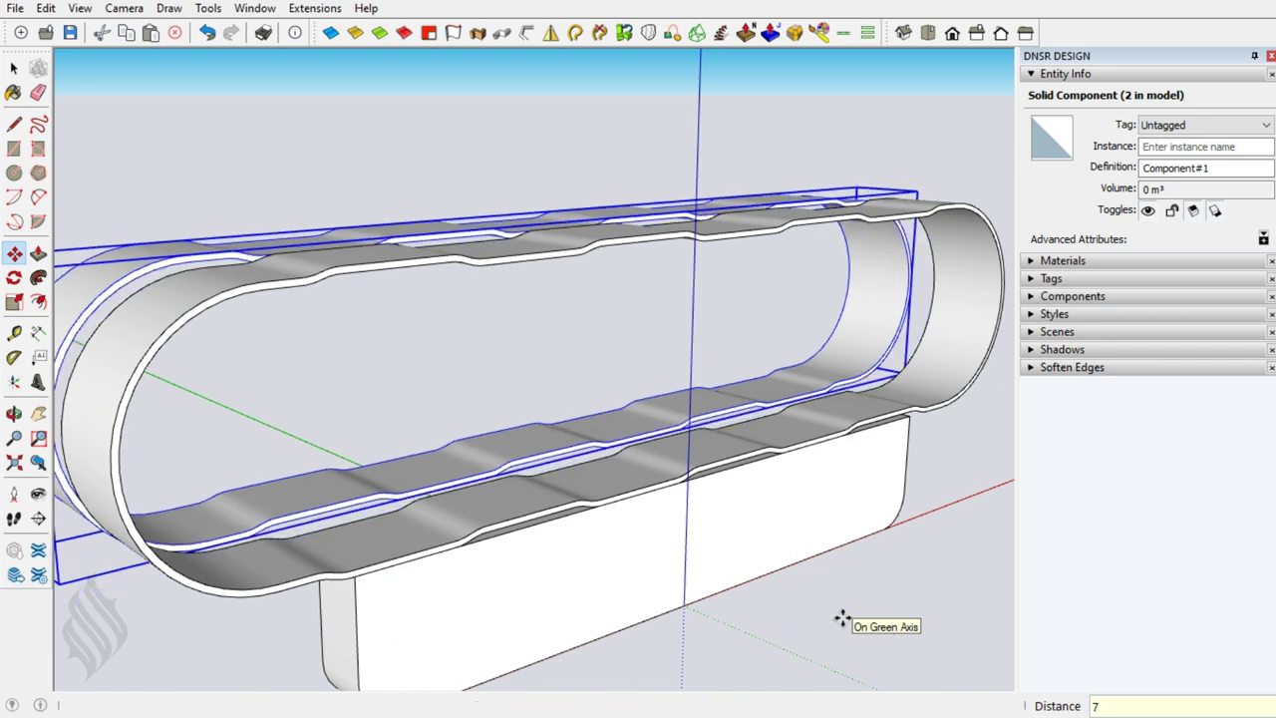
key(space)
Copy the band pair 14 along green and array it into a row with *2.
shift+click(929, 403)
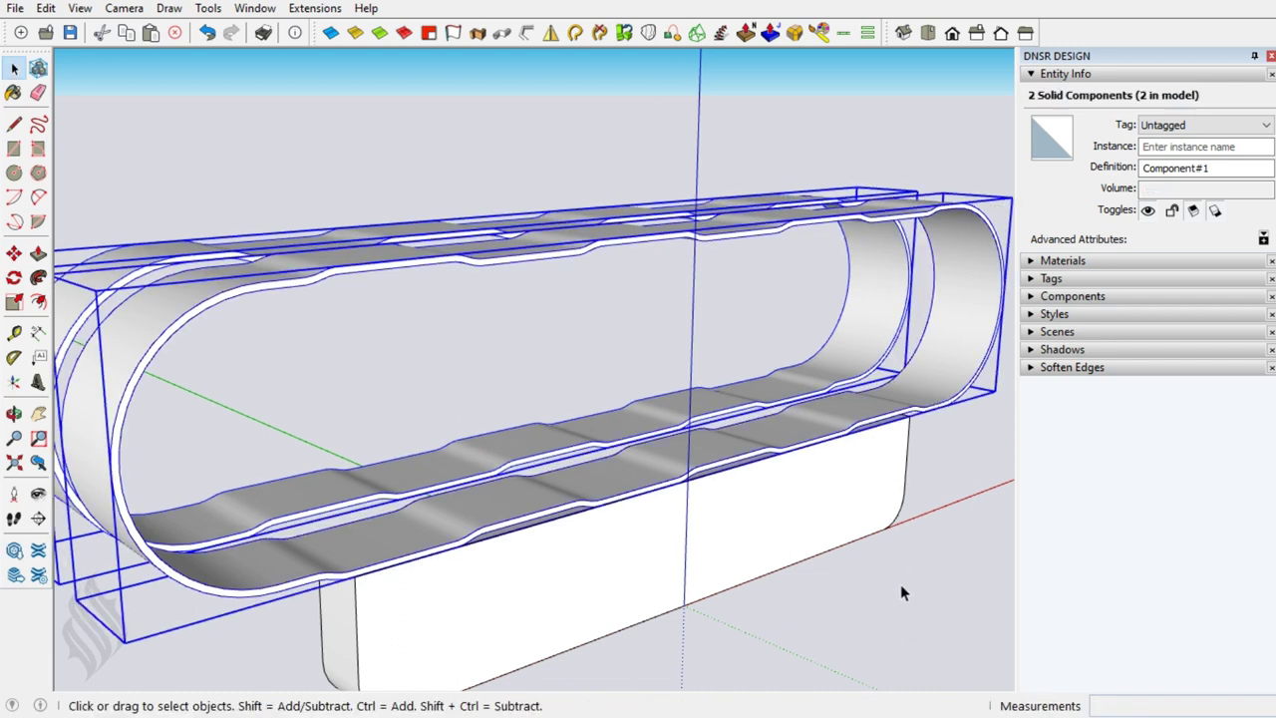
key(m)
ctrl+click(928, 584)
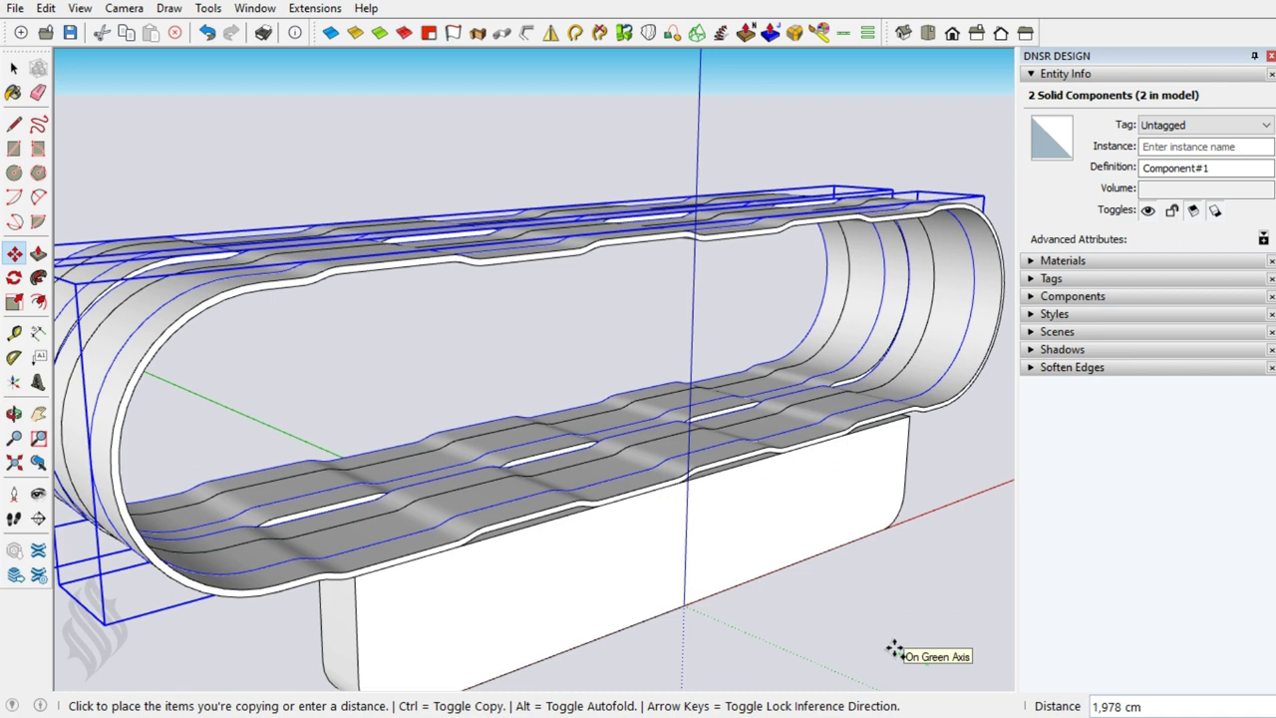
text(*2)
key(Return)
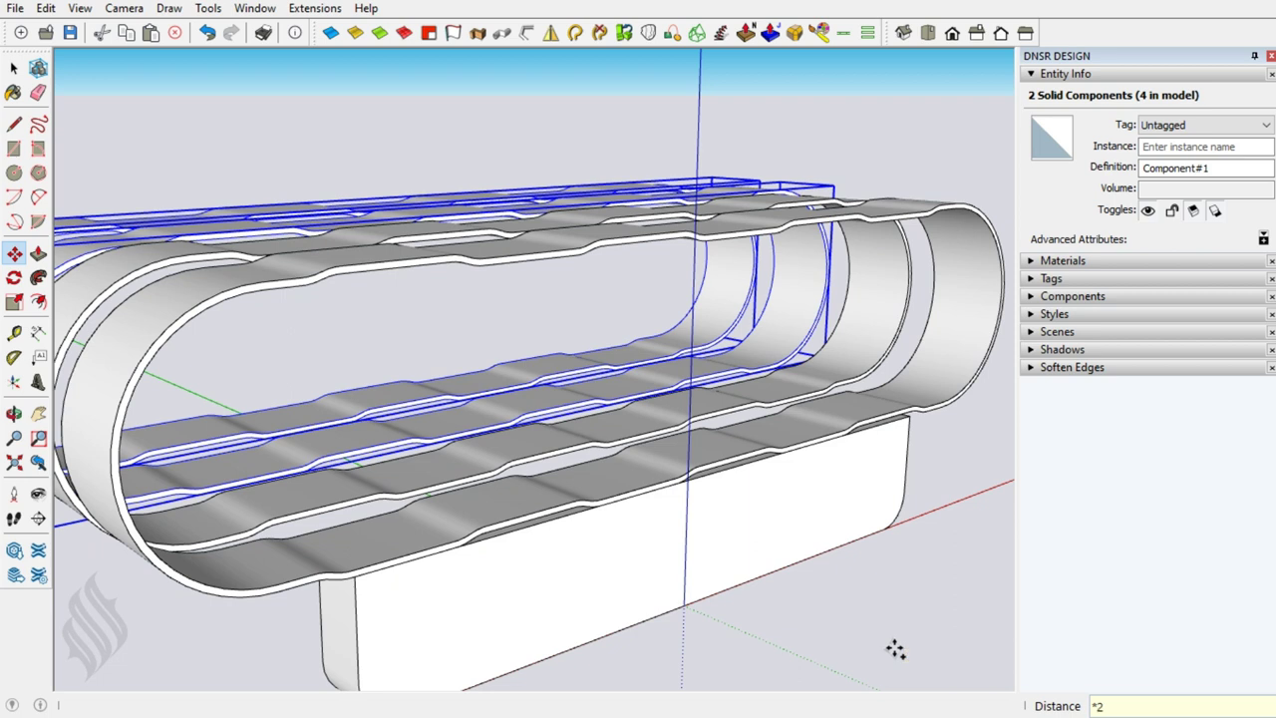
key(Return)
key(space)
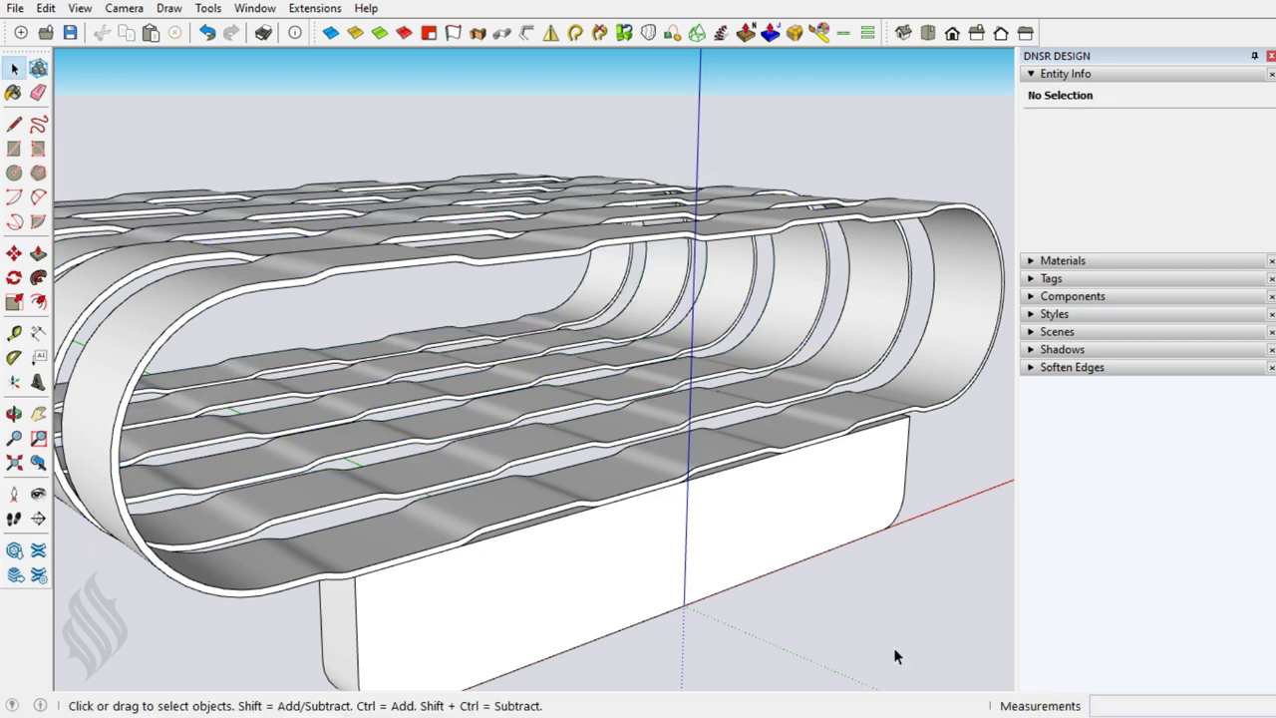
Move the rounded base slab 7 along green.
mouse_move(867, 469)
middle_down()
mouse_move(720, 515)
mouse_move(764, 510)
middle_up()
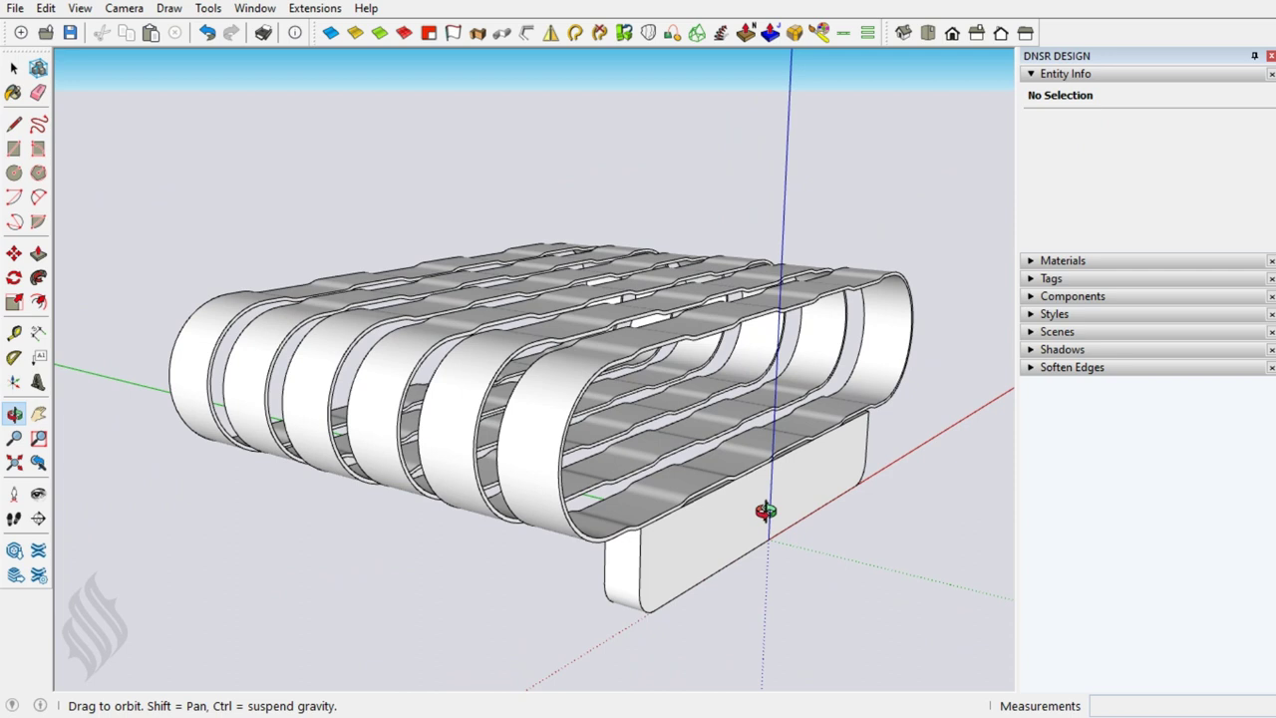
click(690, 564)
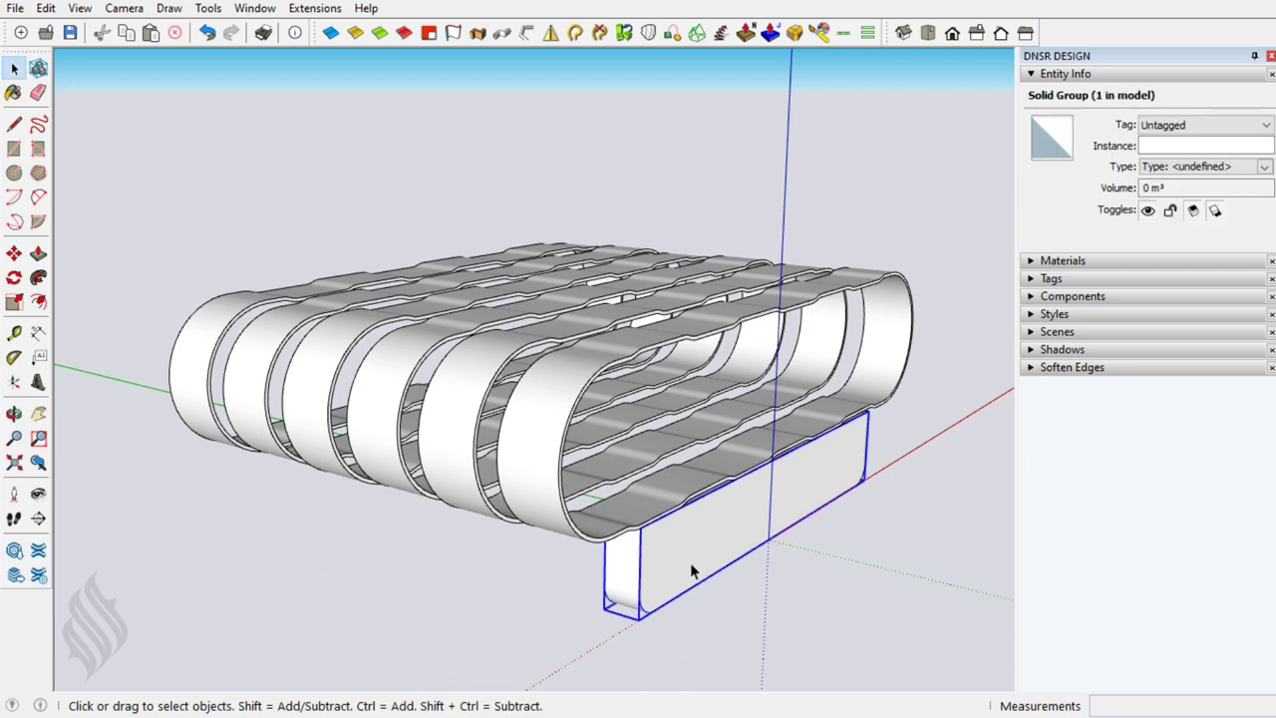
key(m)
click(724, 641)
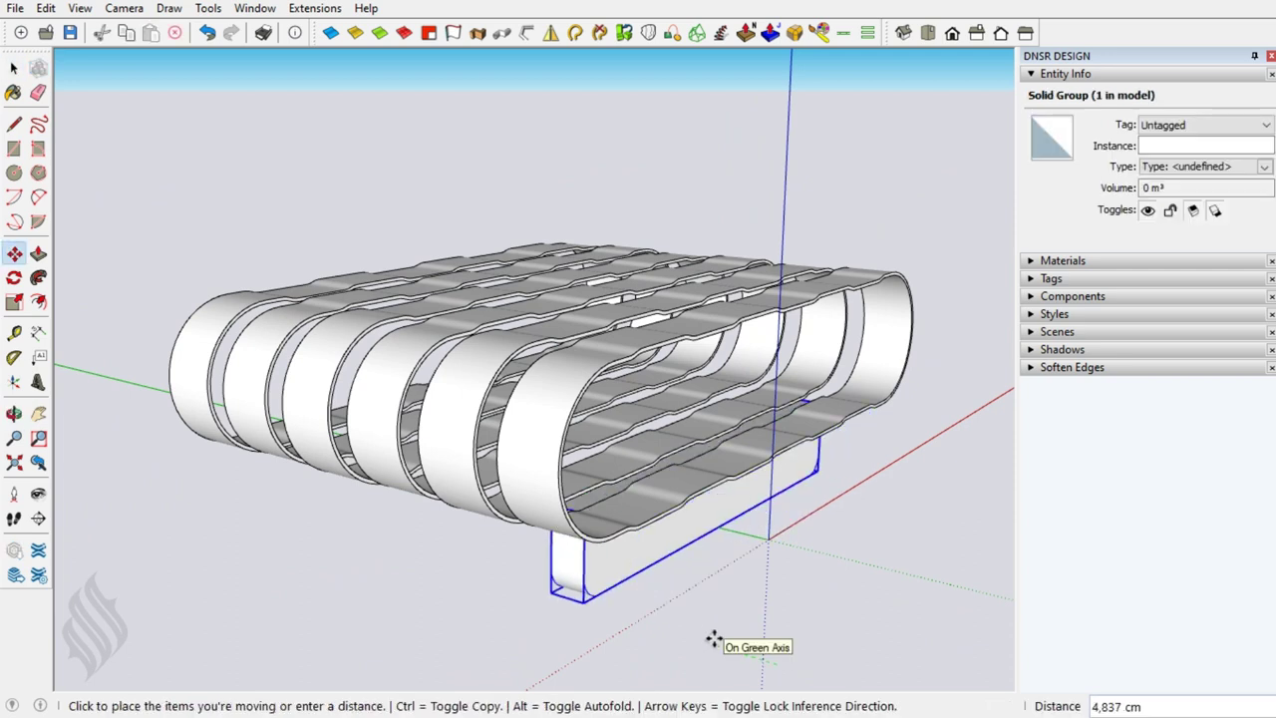
text(7)
key(Return)
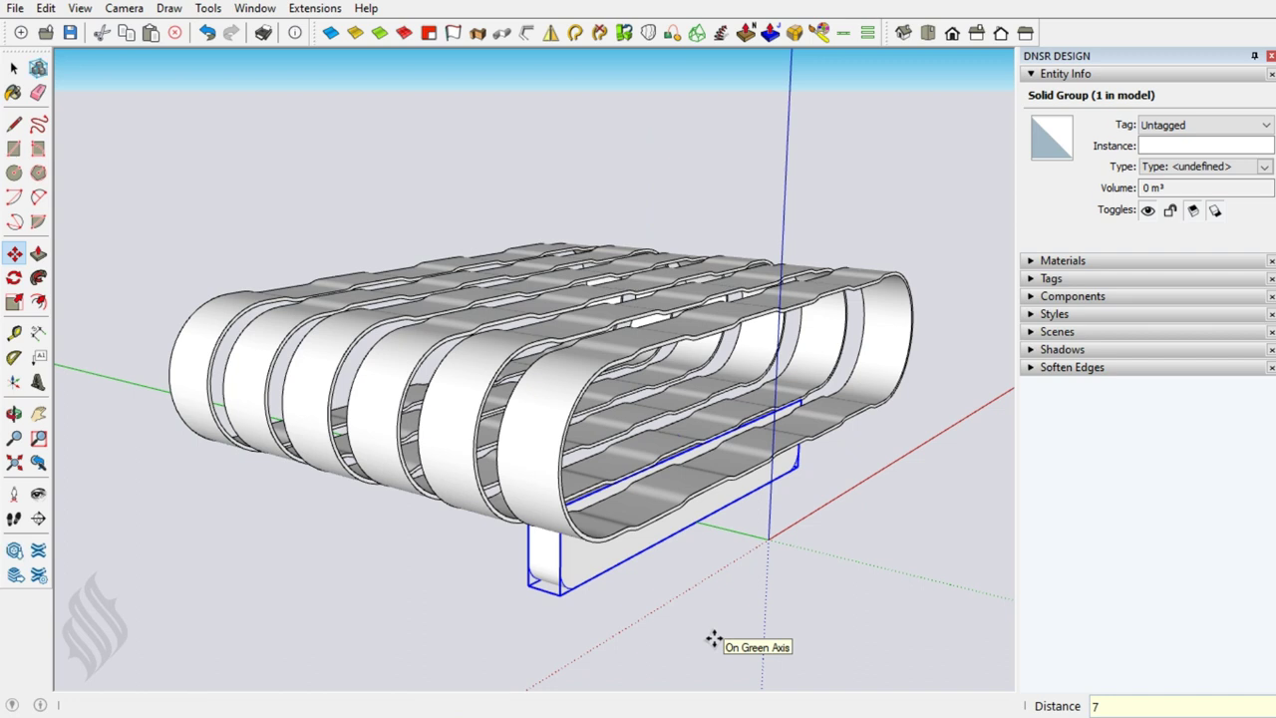
key(space)
Make the base slab into Component#2 and mirror it with the Mirror tool.
right_click(598, 570)
click(655, 241)
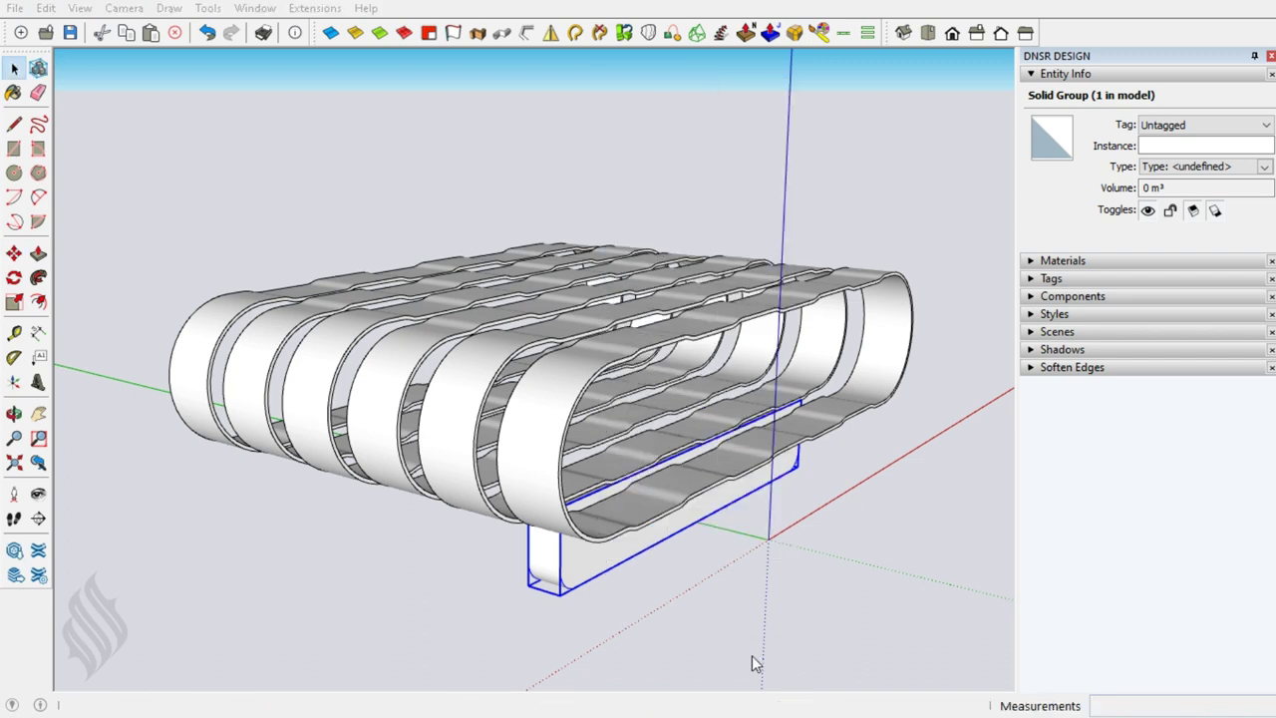
click(686, 551)
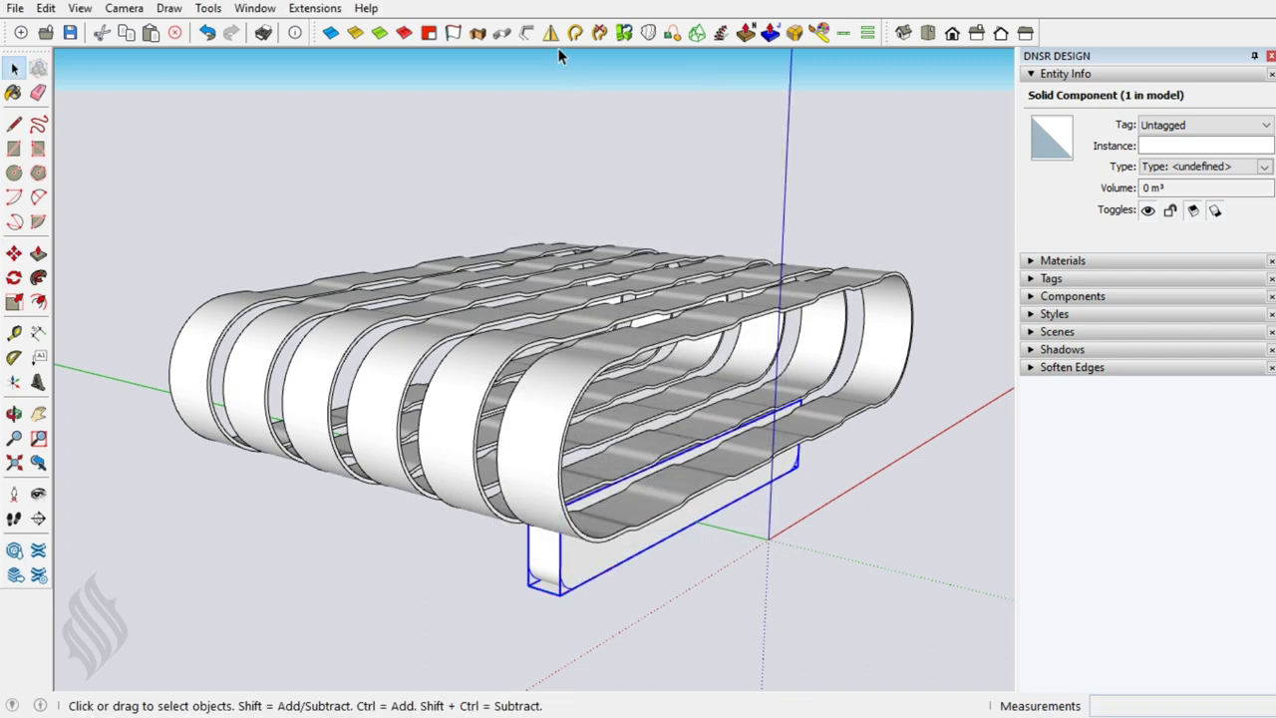
click(553, 34)
click(529, 580)
click(496, 577)
key(Return)
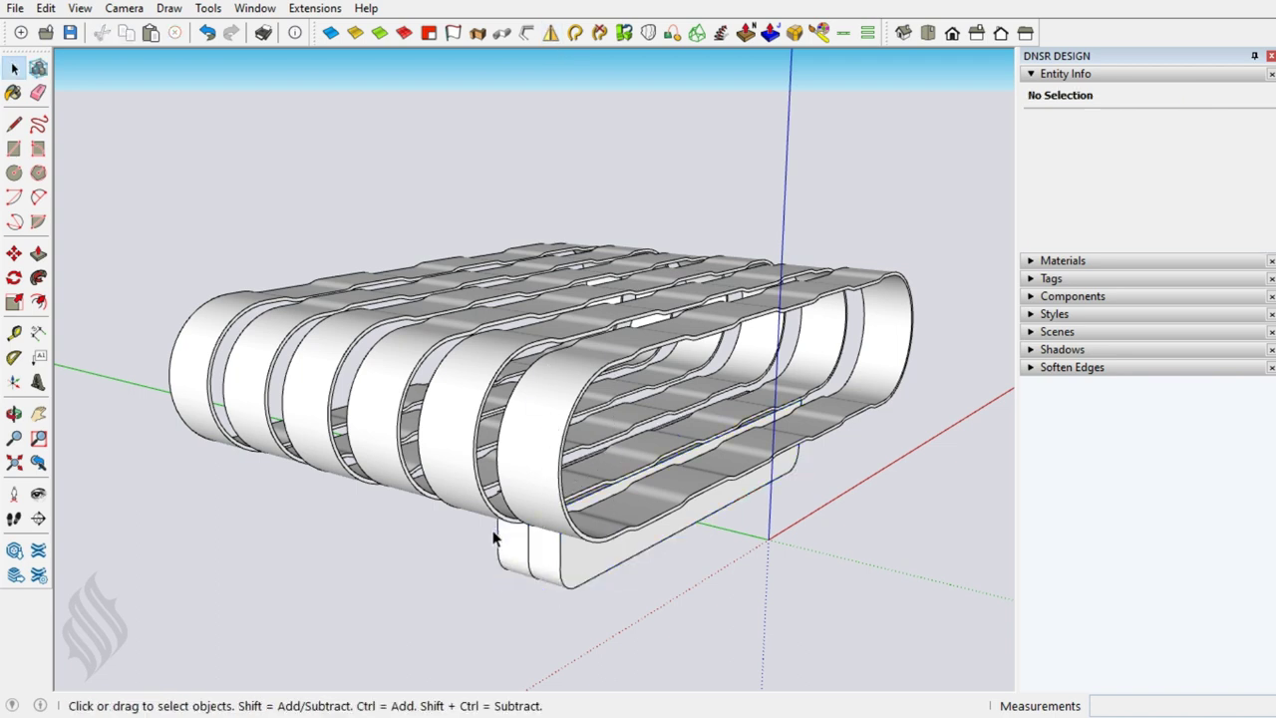
Move the mirrored base support 20 along green as the second leg.
click(505, 555)
key(m)
click(669, 639)
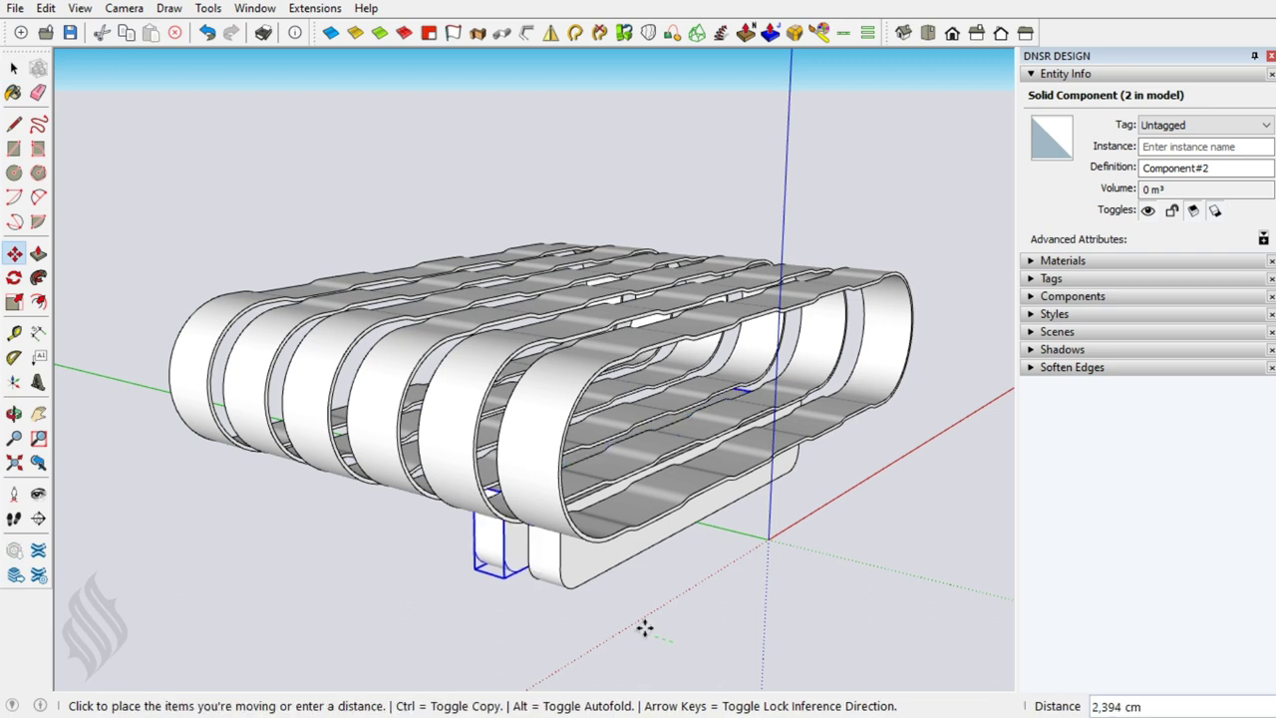
text(20)
key(Return)
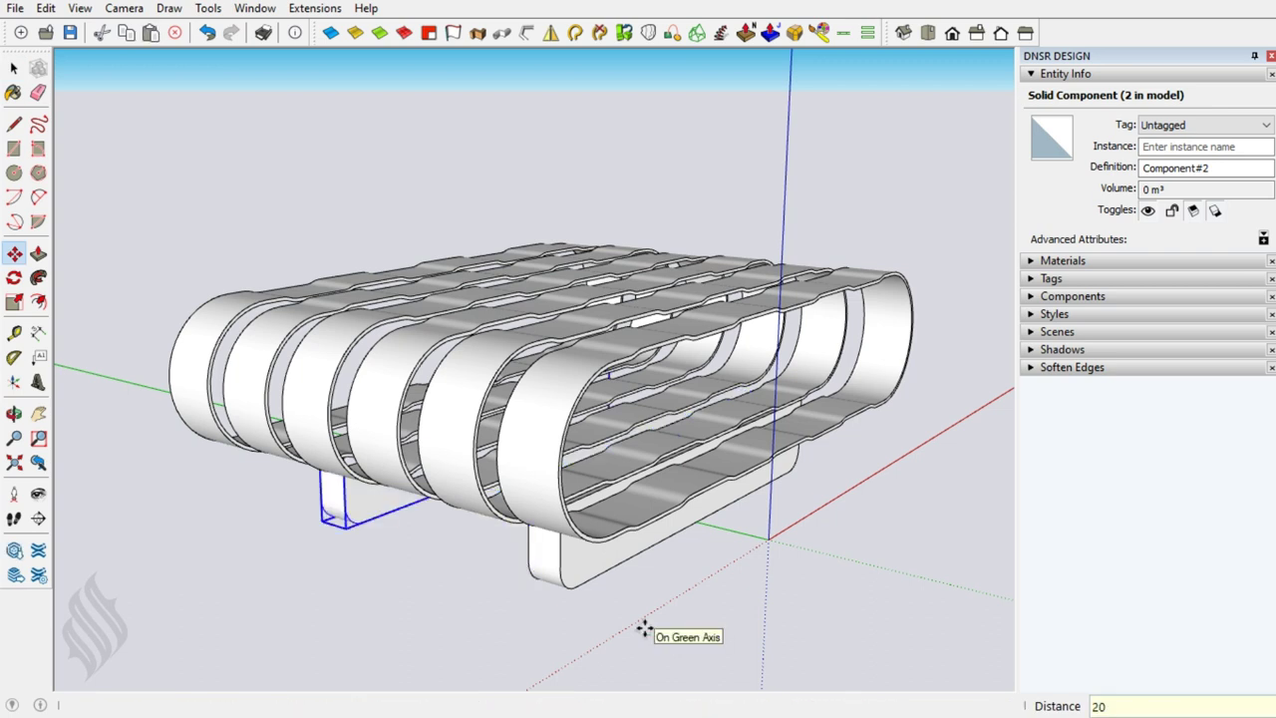
key(space)
click(644, 628)
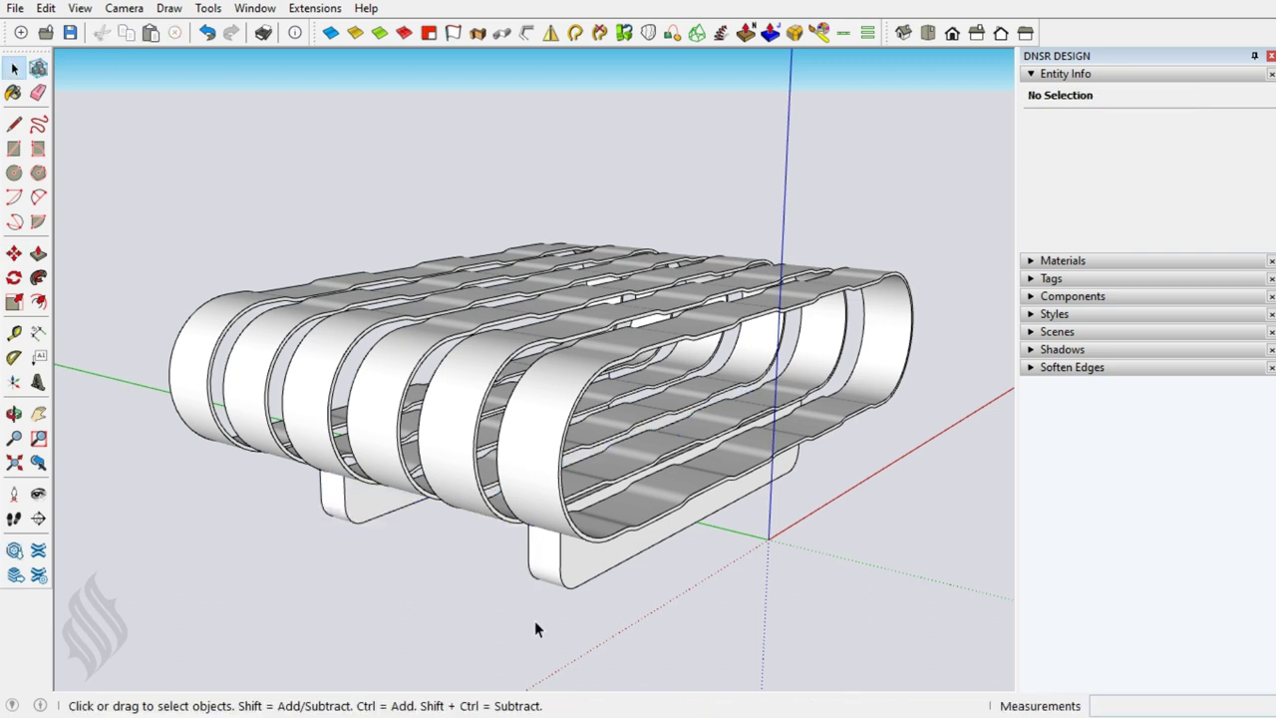
key(ctrl+a)
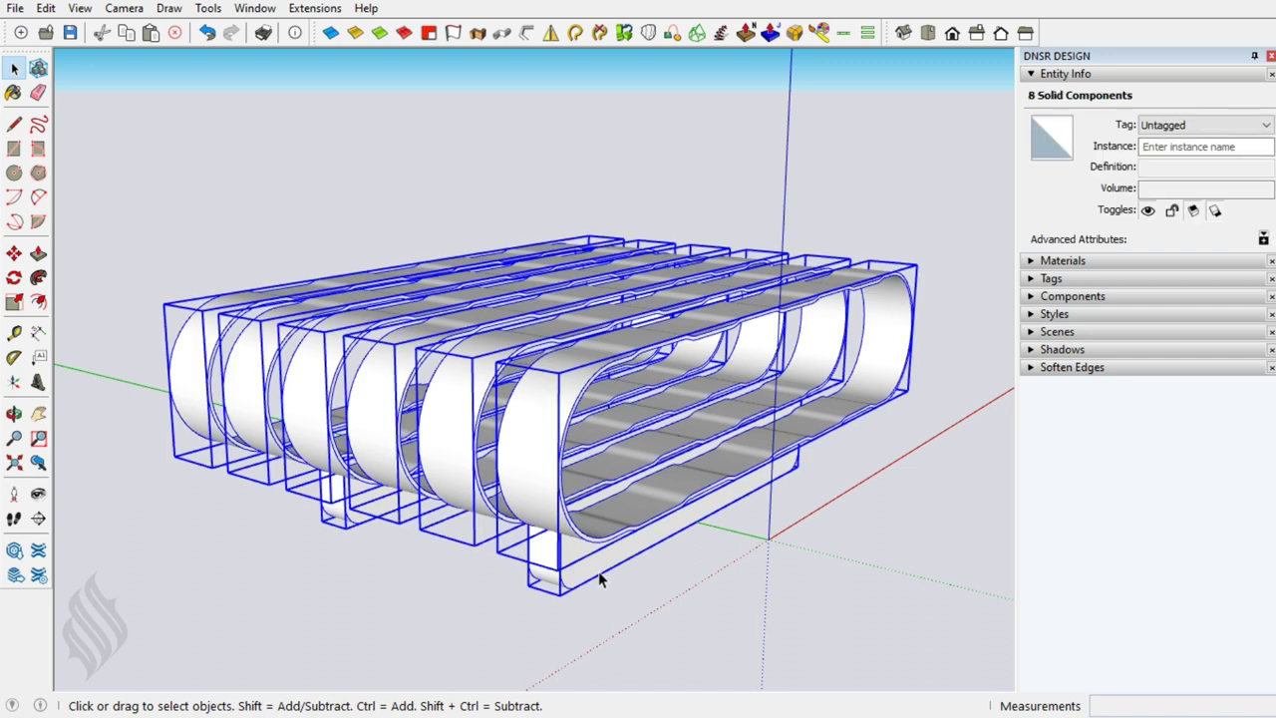
Group the eight strips, paste a copy in place, and rotate it 90° around blue.
right_click(592, 565)
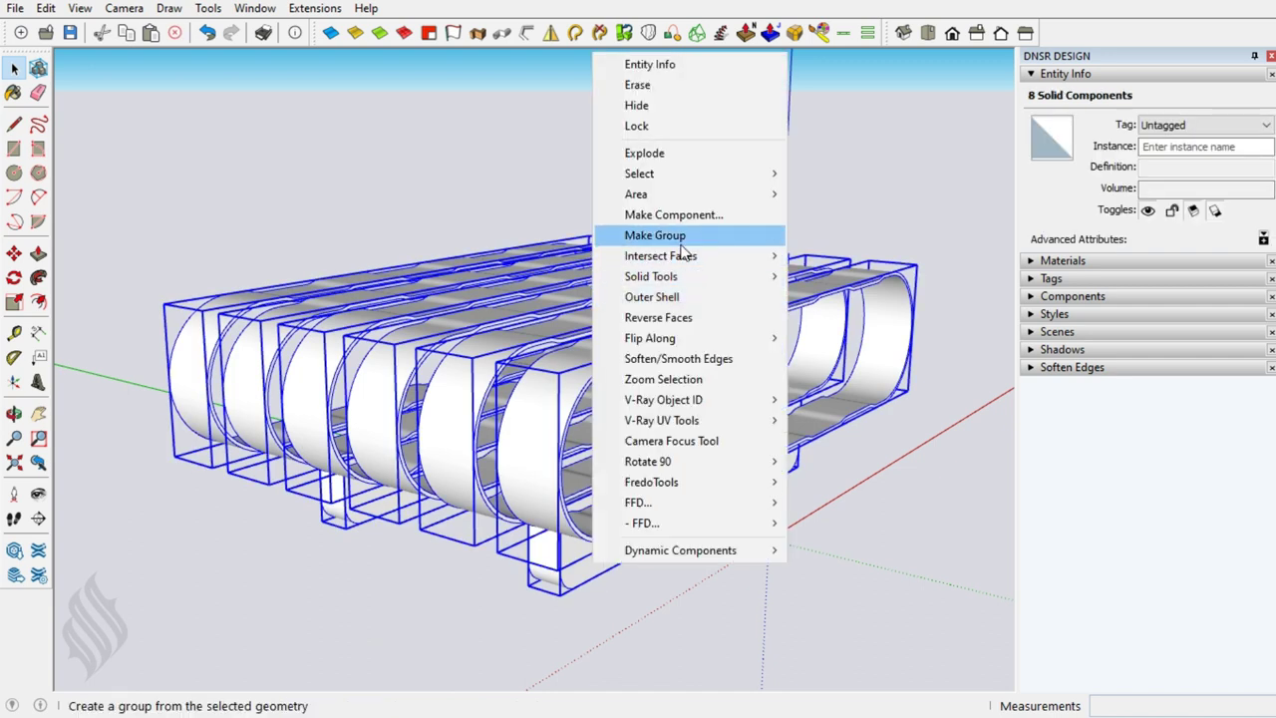
click(677, 237)
click(46, 8)
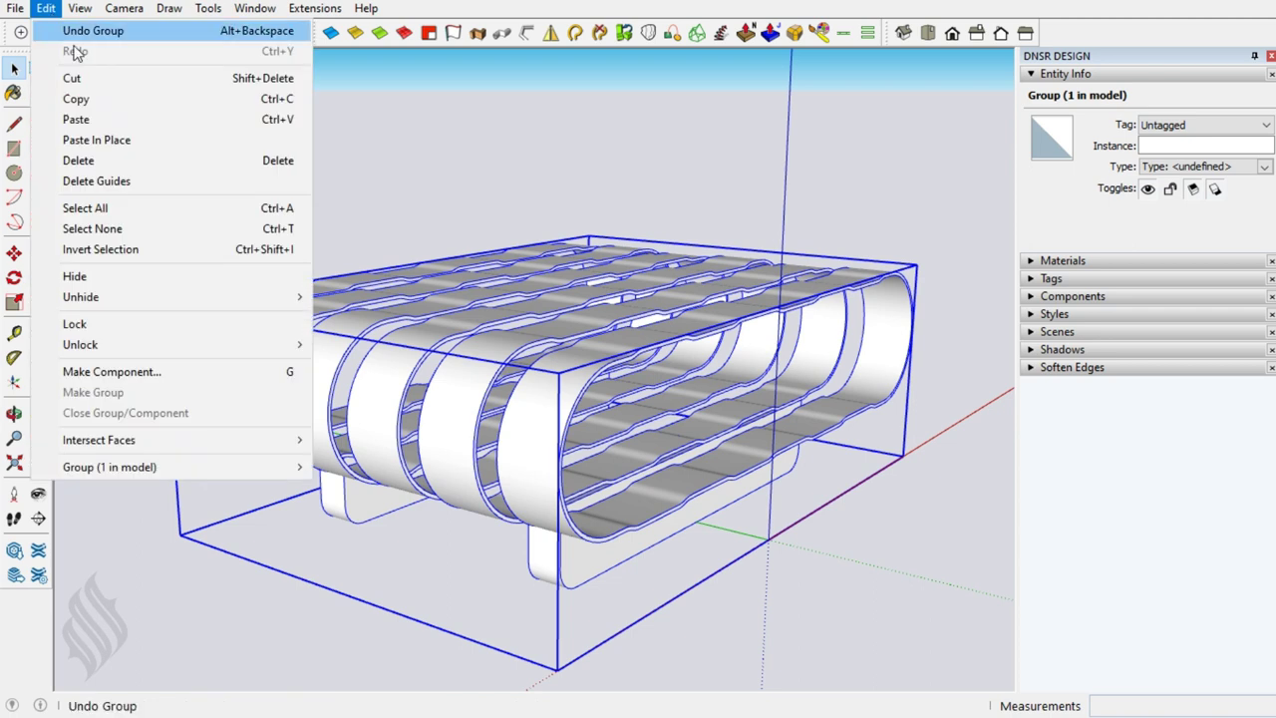
click(96, 99)
click(46, 8)
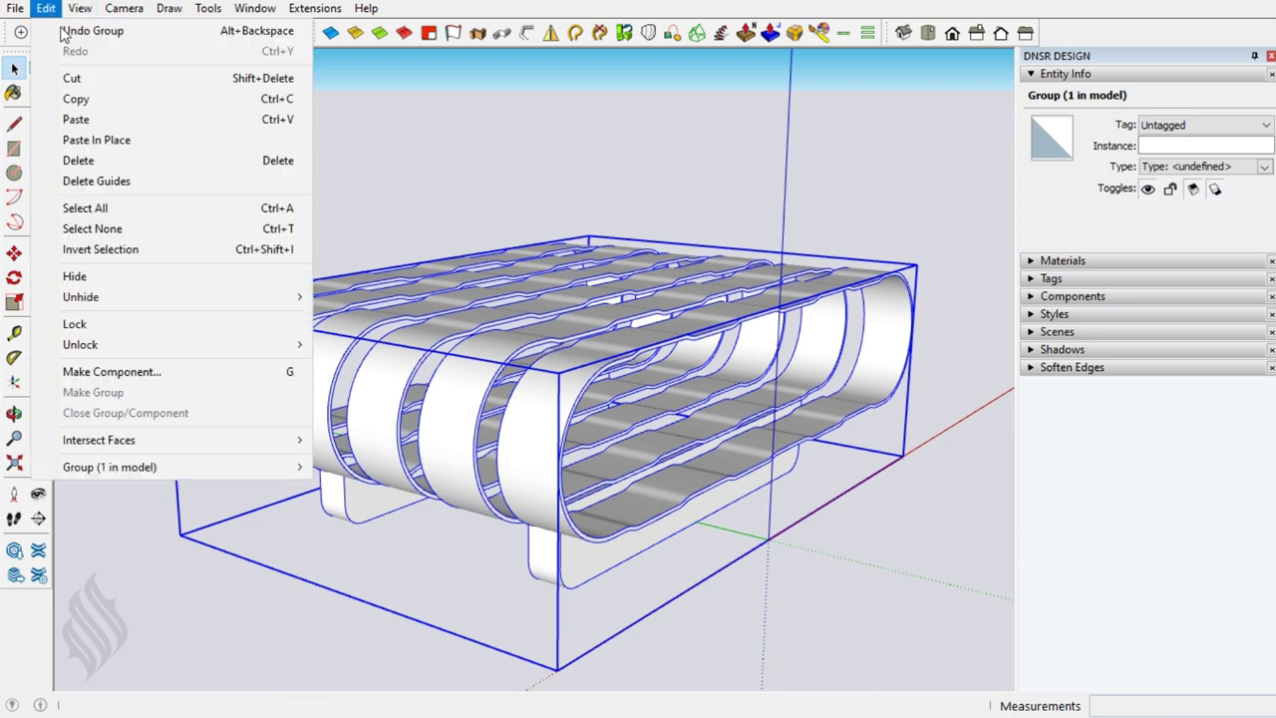
click(128, 135)
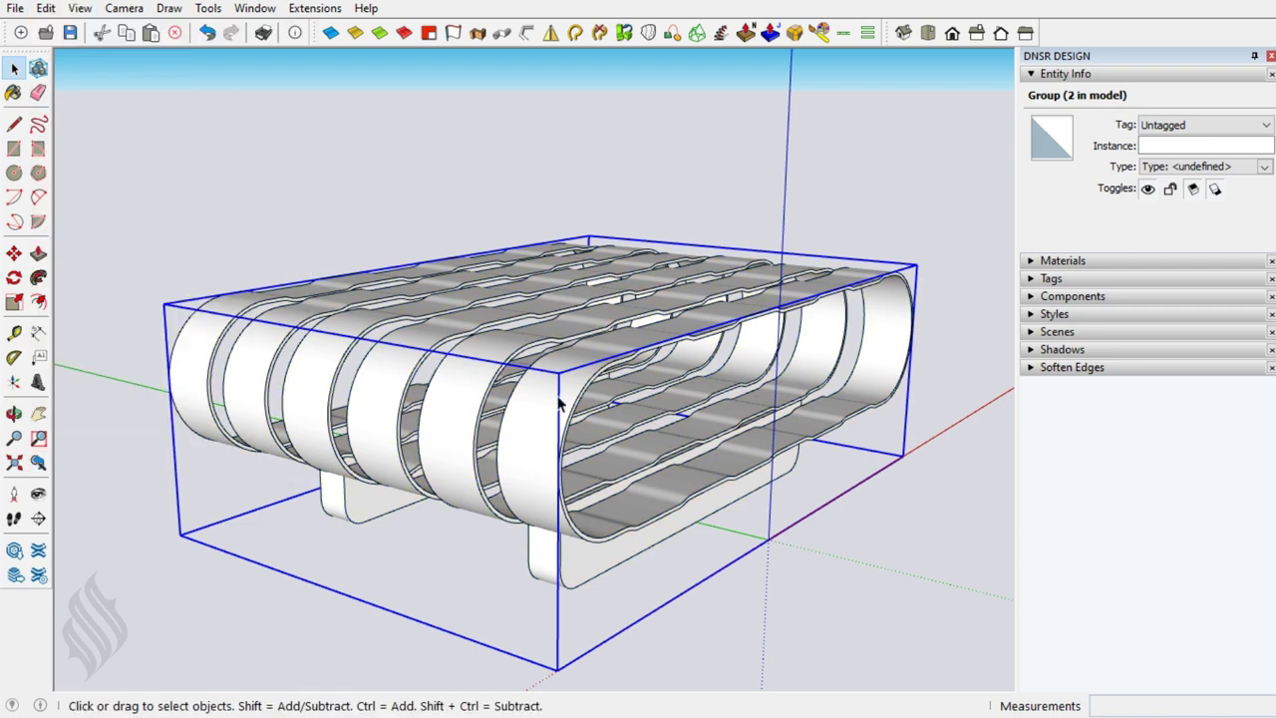
right_click(558, 403)
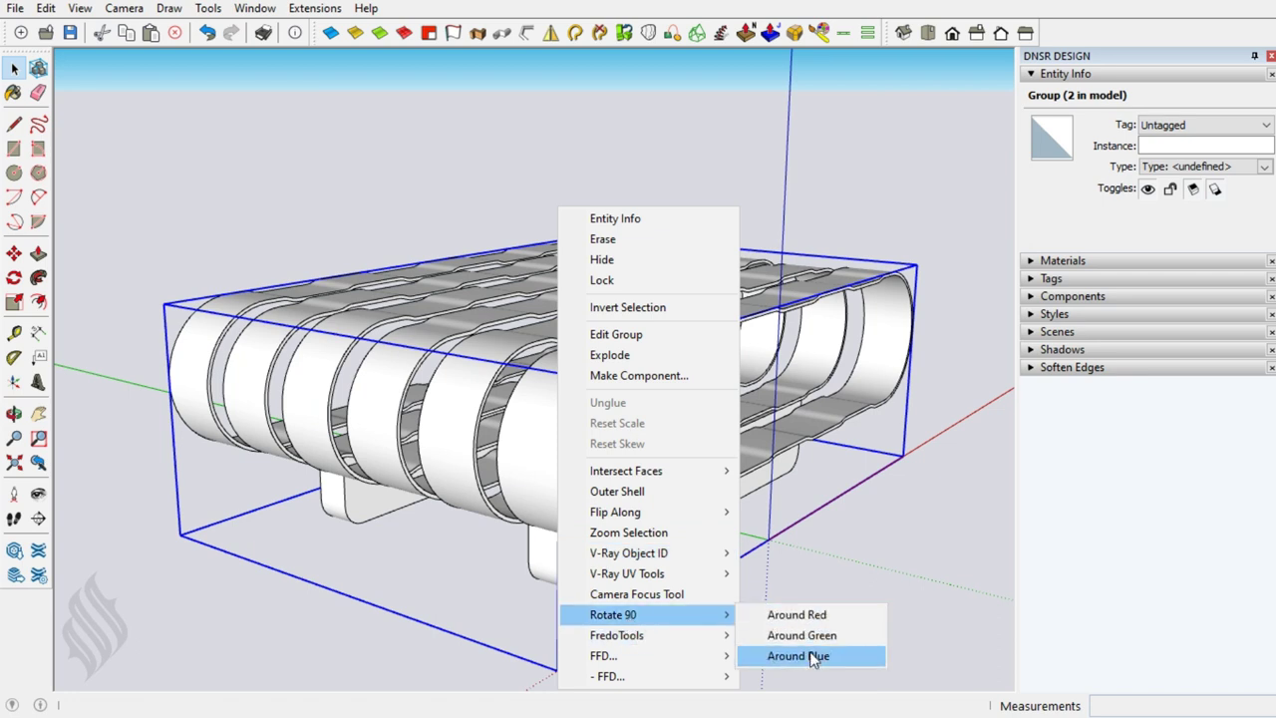
click(813, 655)
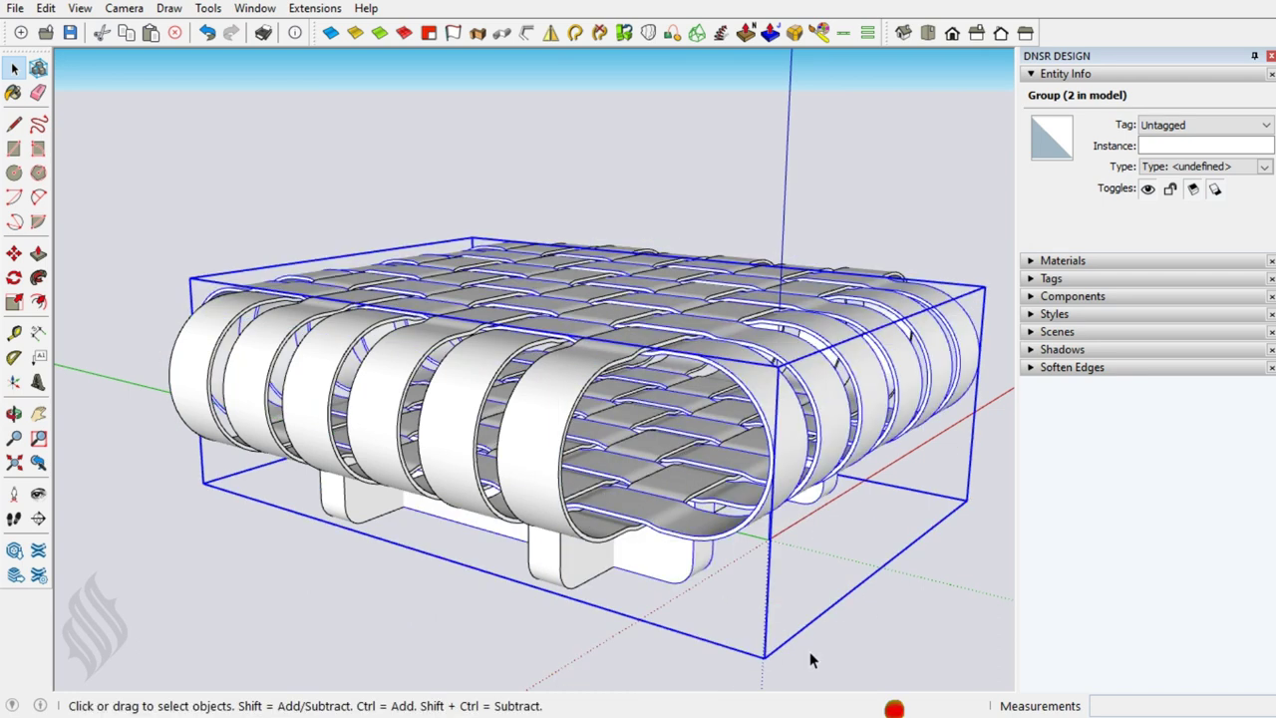
Move both strip groups together by 20 cm.
click(725, 643)
key(ctrl+a)
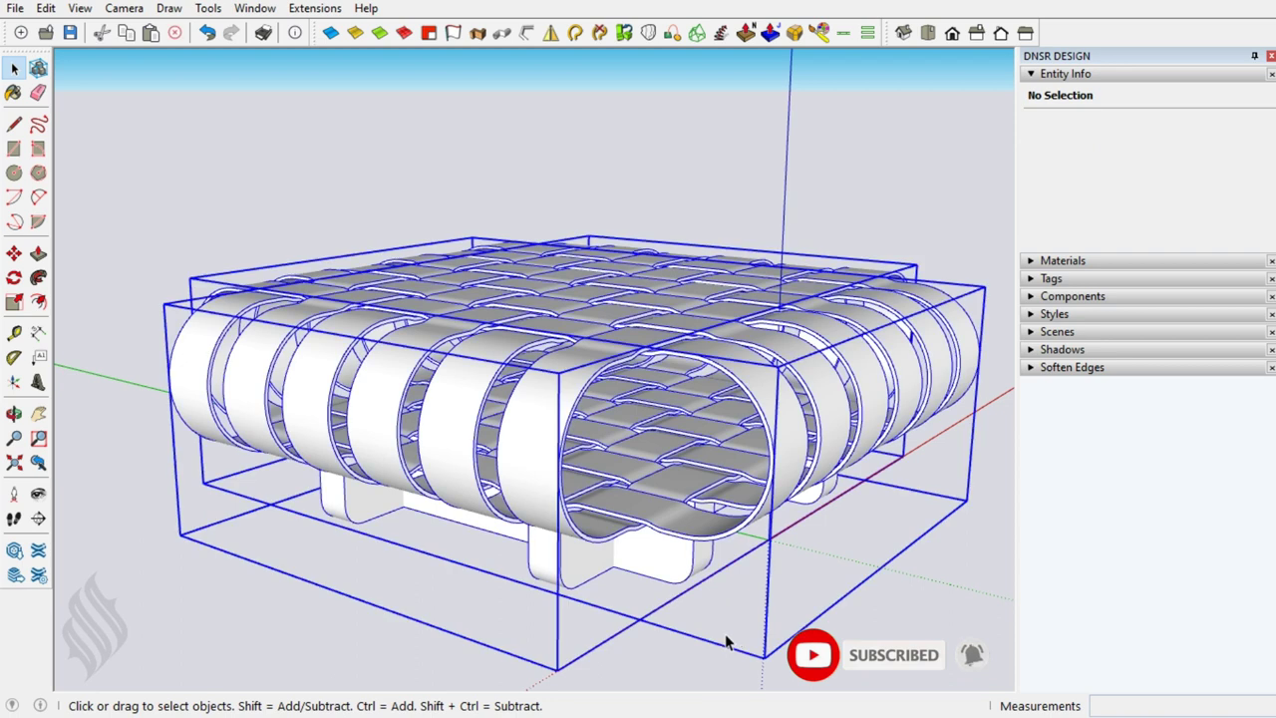
key(m)
click(328, 612)
text(20)
key(Return)
key(space)
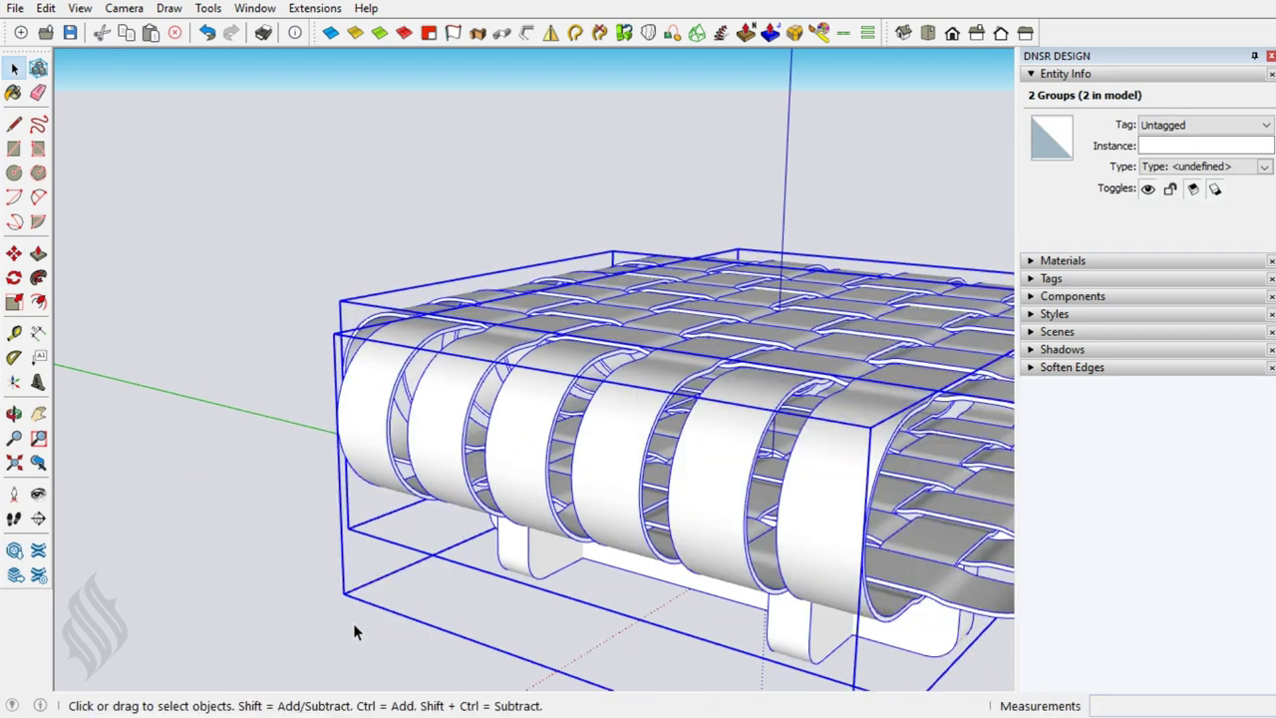
Orbit and zoom in on the base legs beneath the seat.
click(305, 653)
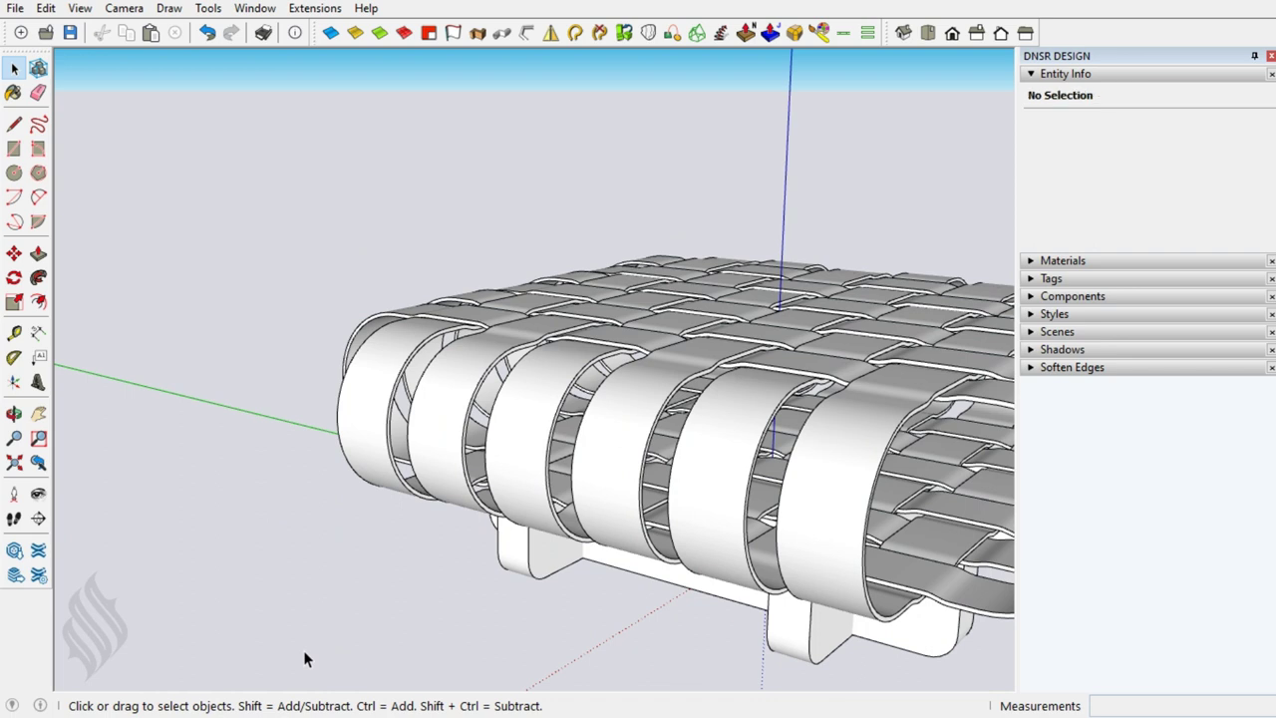
key(o)
drag(877, 570, 843, 568)
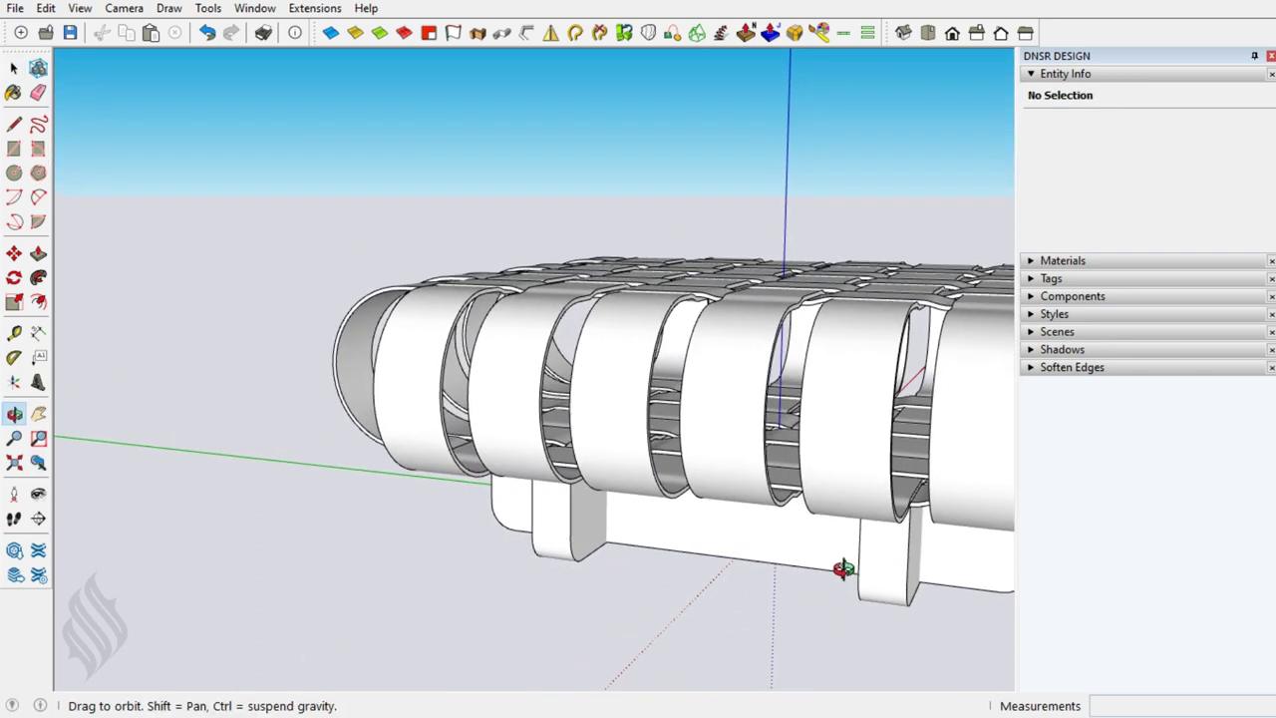
scroll(817, 561, up, 3)
scroll(793, 555, up, 3)
scroll(794, 555, up, 3)
Draw a 5 cm vertical edge up the leg's inner corner.
scroll(777, 544, up, 3)
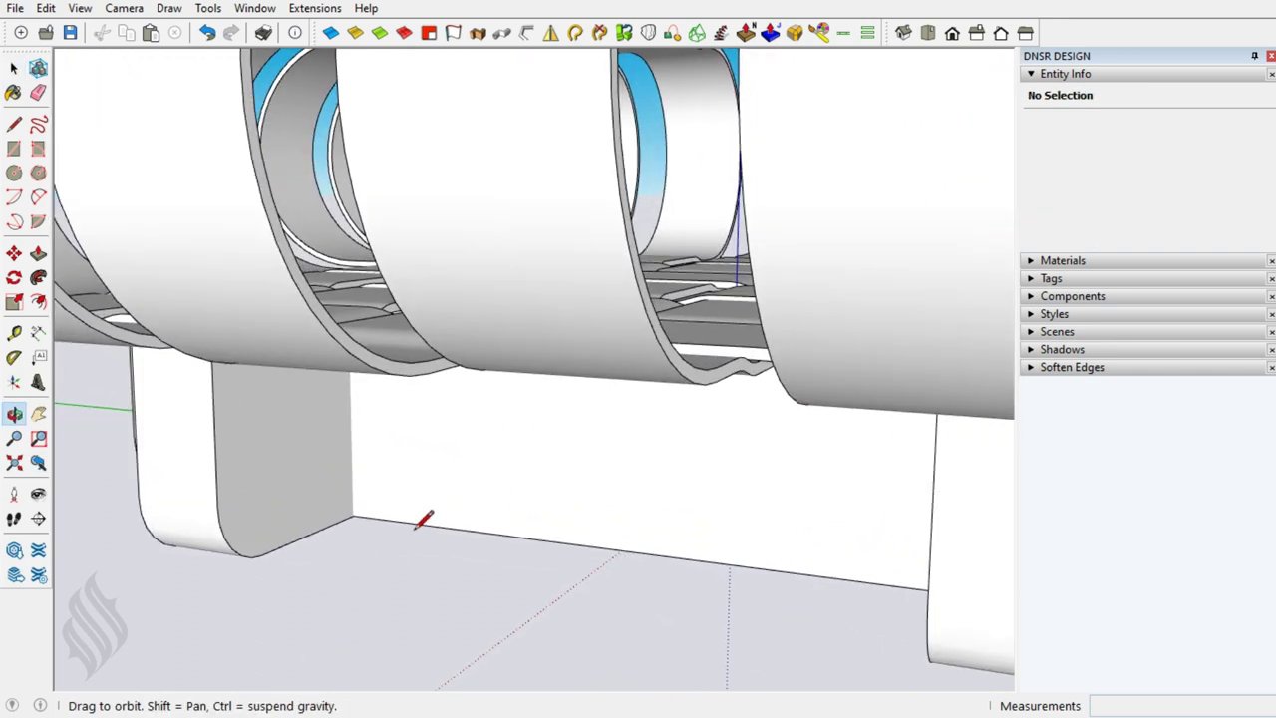
key(l)
click(351, 515)
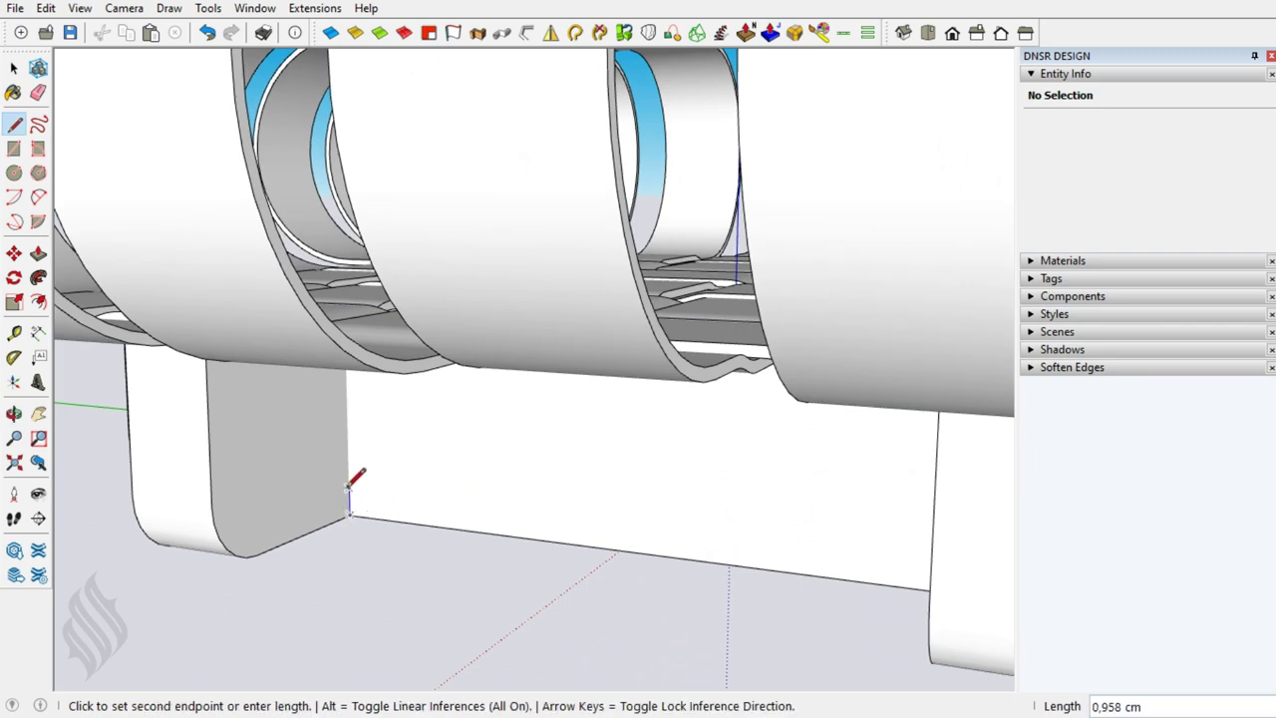
text(5)
key(Return)
key(space)
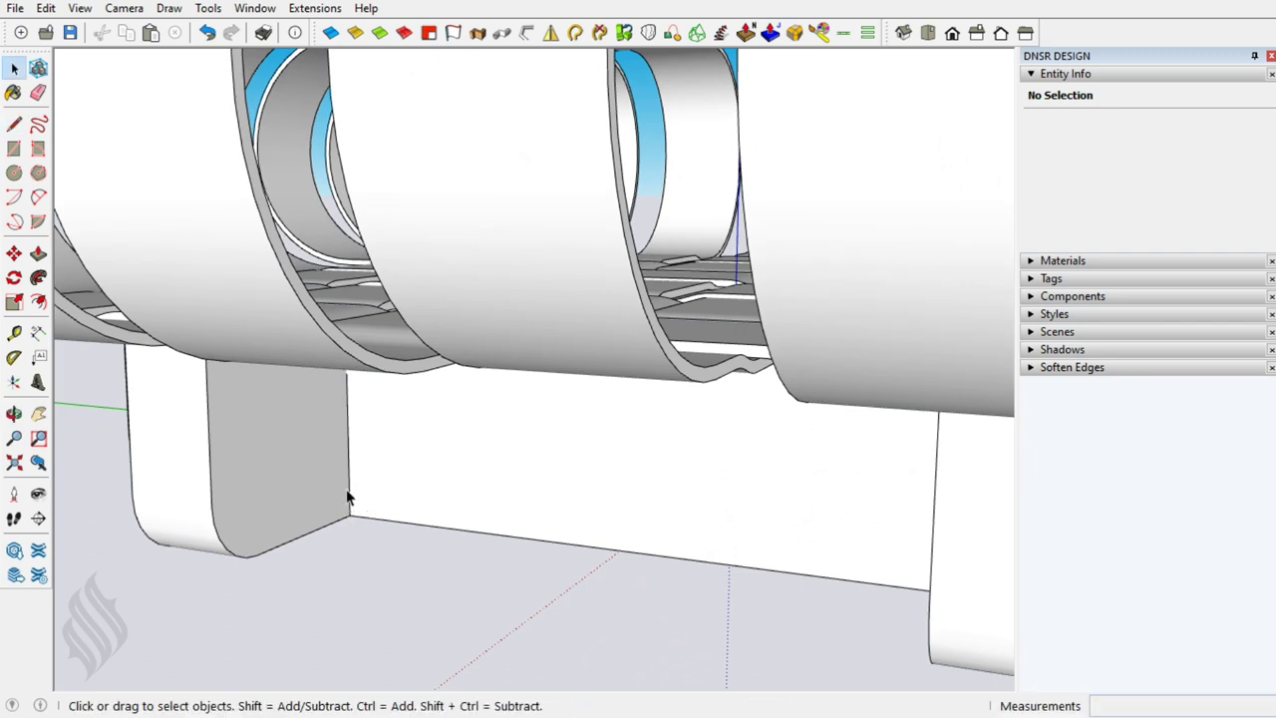
Extrude the 5 cm edge 14,83 cm across the base panel into a rectangular face.
click(349, 503)
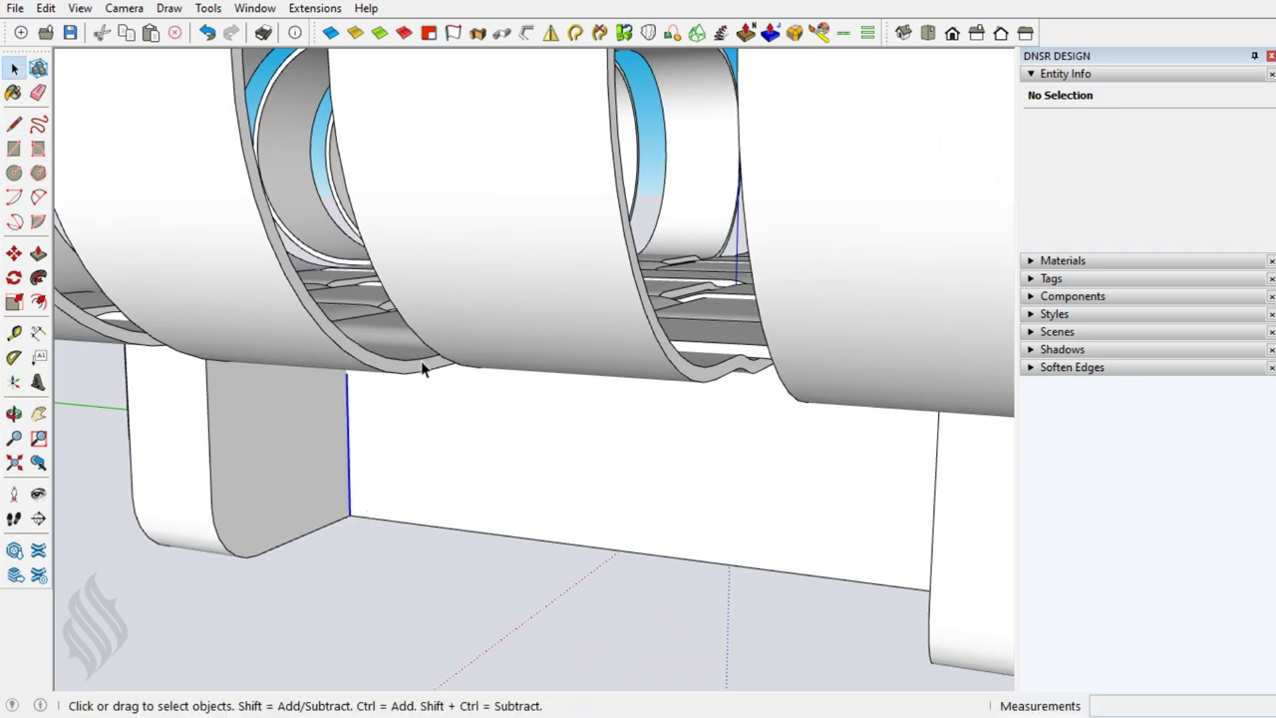
click(453, 32)
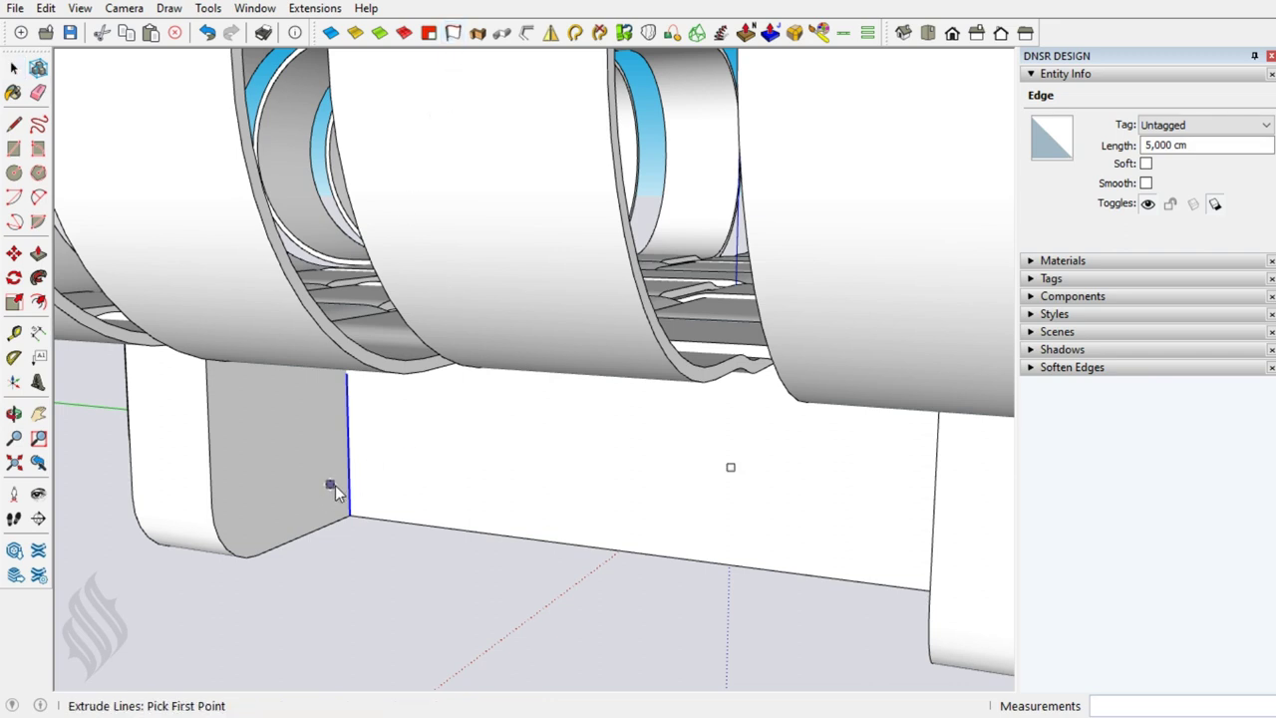
click(395, 490)
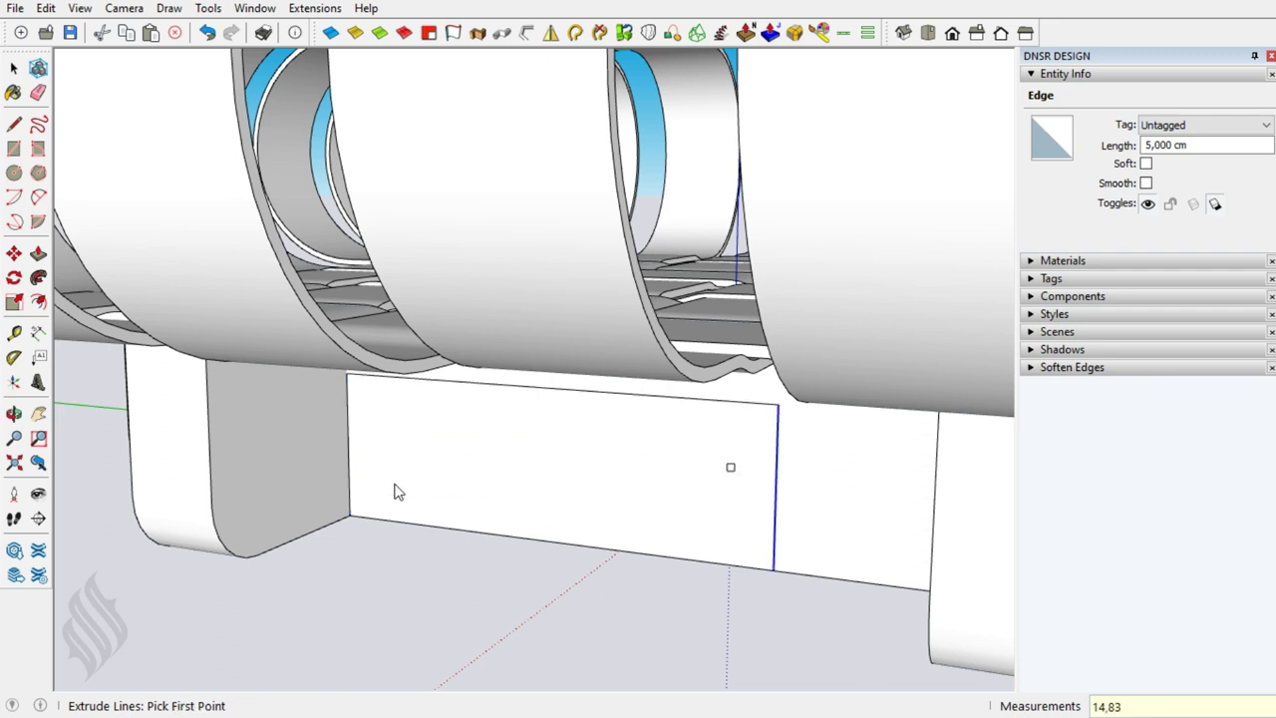
key(space)
click(394, 491)
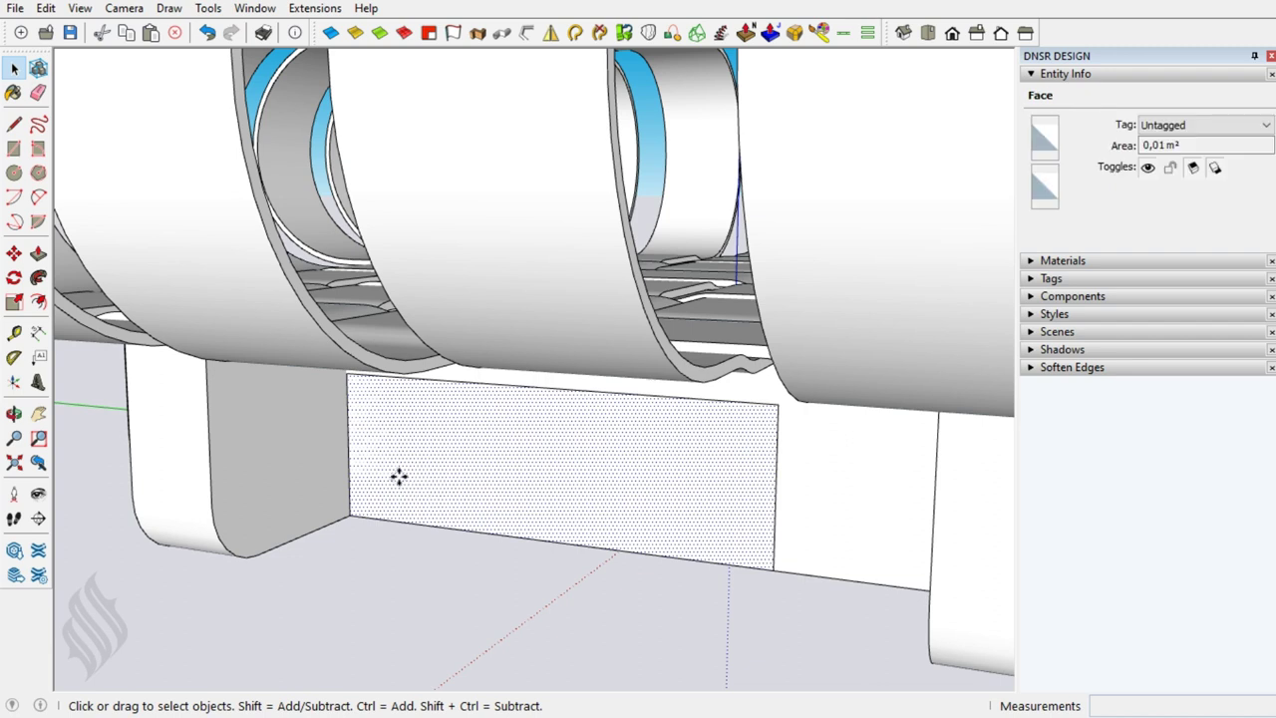
Move the new face 3,5 cm right and 1 cm up on the base panel.
key(m)
click(393, 477)
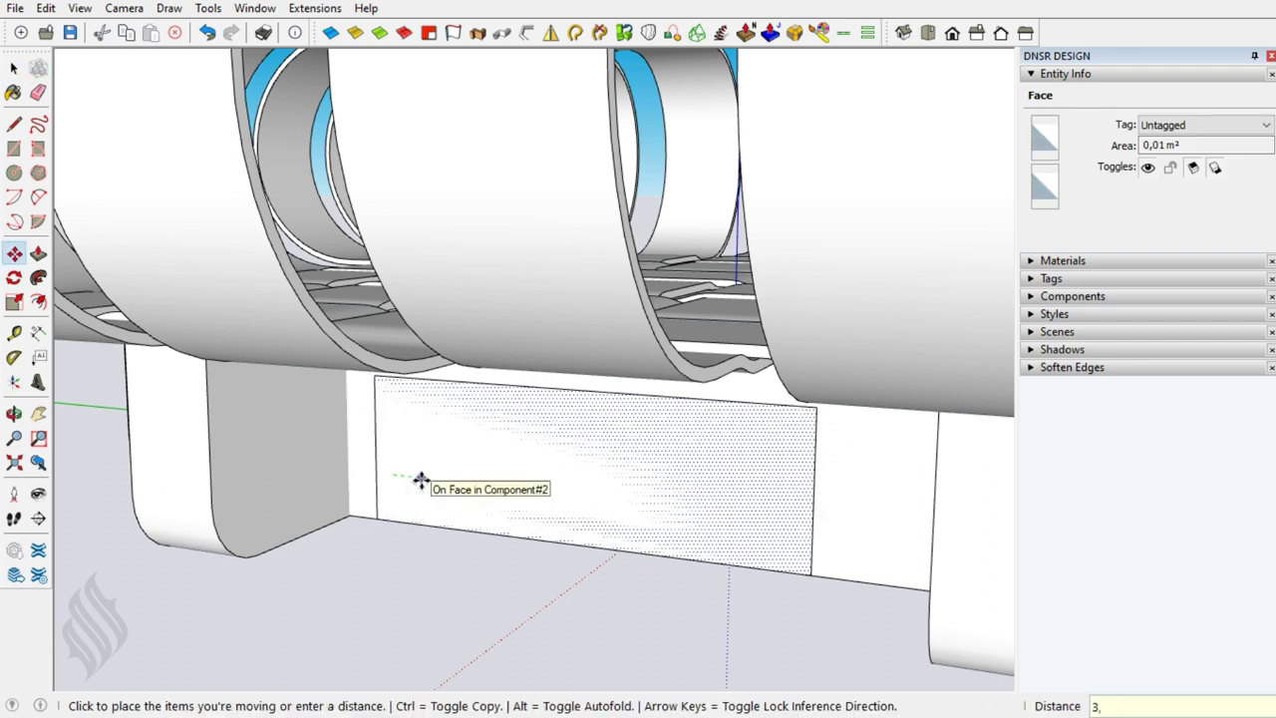
text(5)
key(Return)
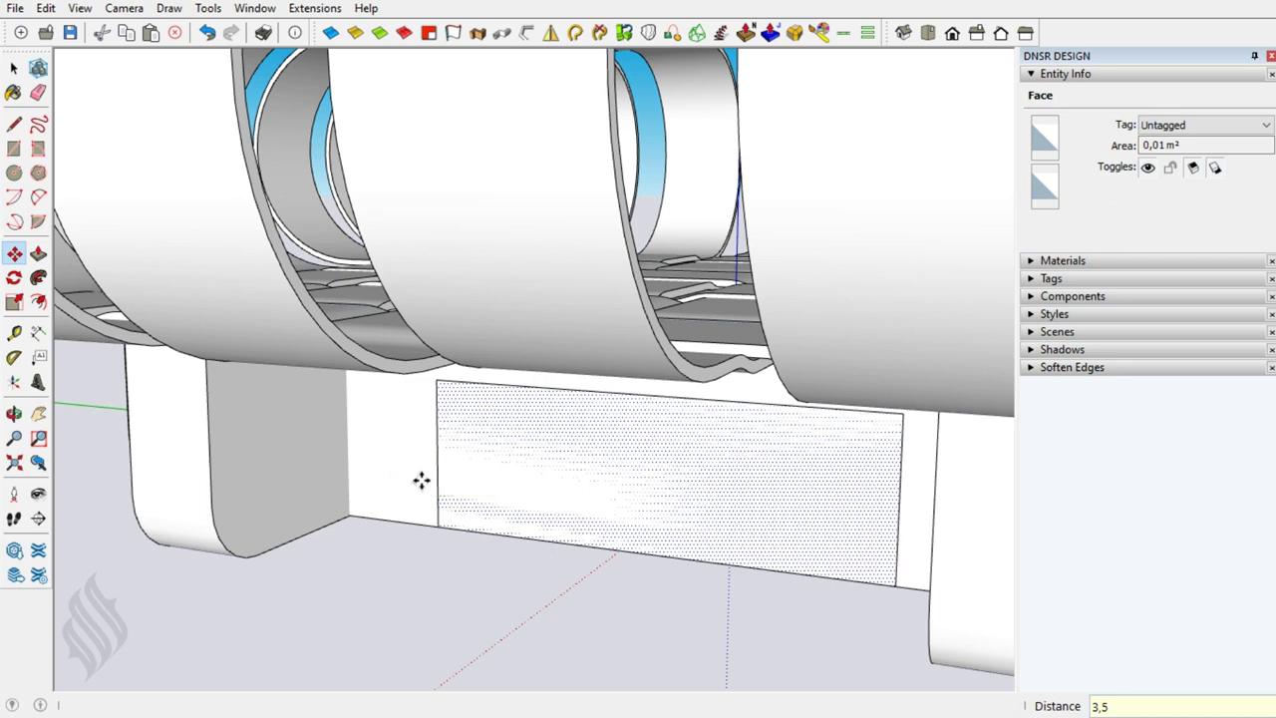
key(space)
key(m)
click(601, 510)
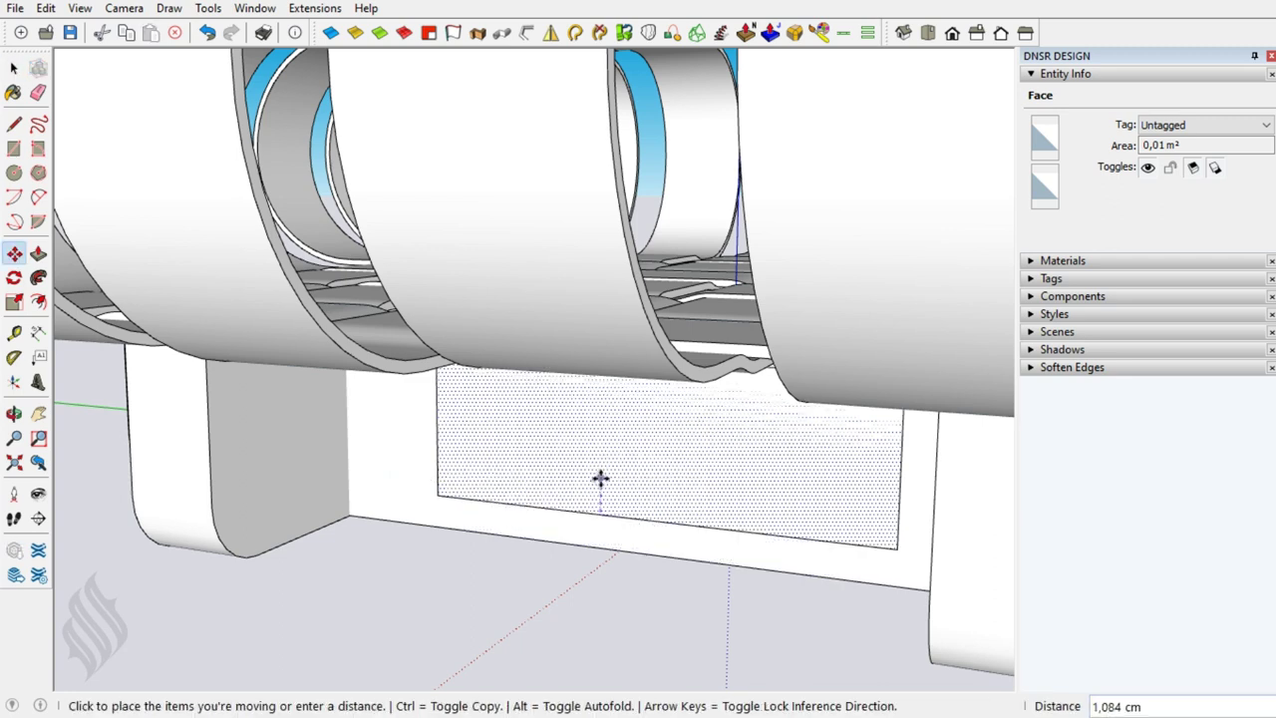
text(1)
key(Return)
key(space)
Draw a circle centred on the rectangle's left edge.
key(o)
mouse_move(601, 484)
mouse_down()
mouse_move(632, 479)
mouse_move(660, 445)
mouse_up()
key(space)
key(c)
click(419, 437)
click(420, 361)
Erase the inner arc and old left edge, leaving a rounded slot end.
key(space)
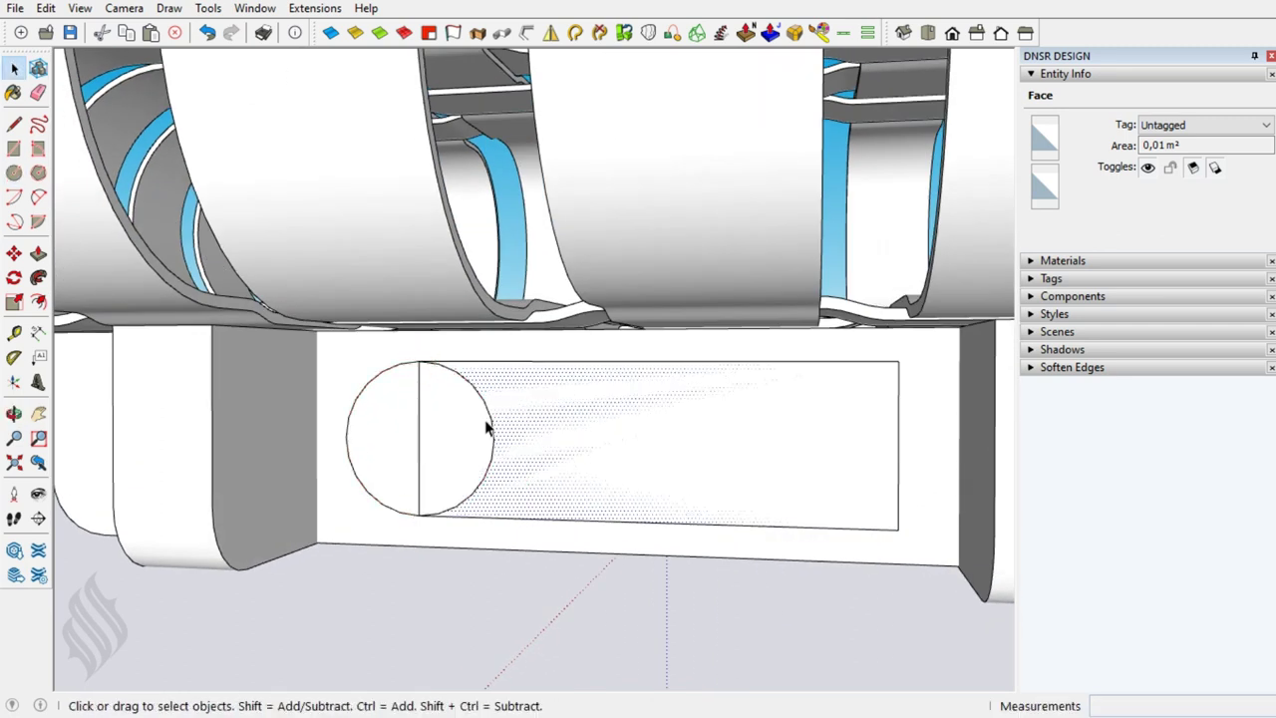
key(e)
drag(490, 428, 417, 431)
click(419, 428)
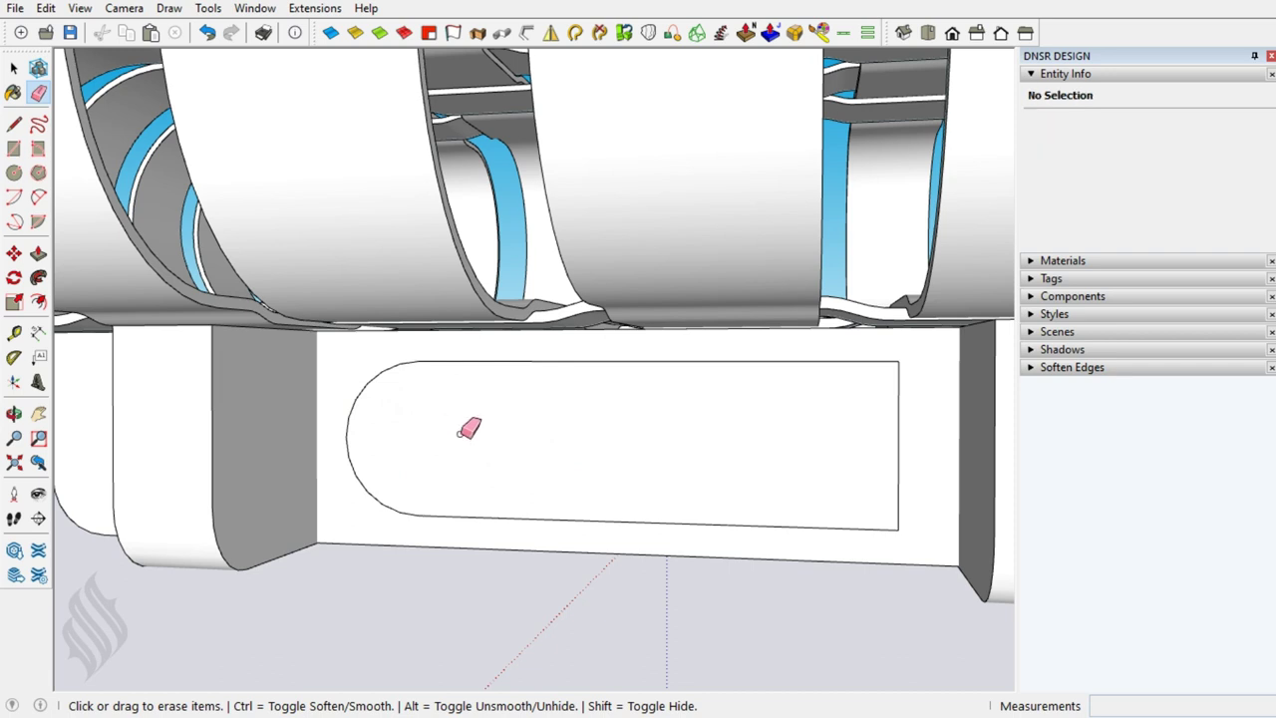
key(space)
double_click(876, 496)
Group the slot outline and draw a vertical line at its bottom-right corner.
right_click(876, 496)
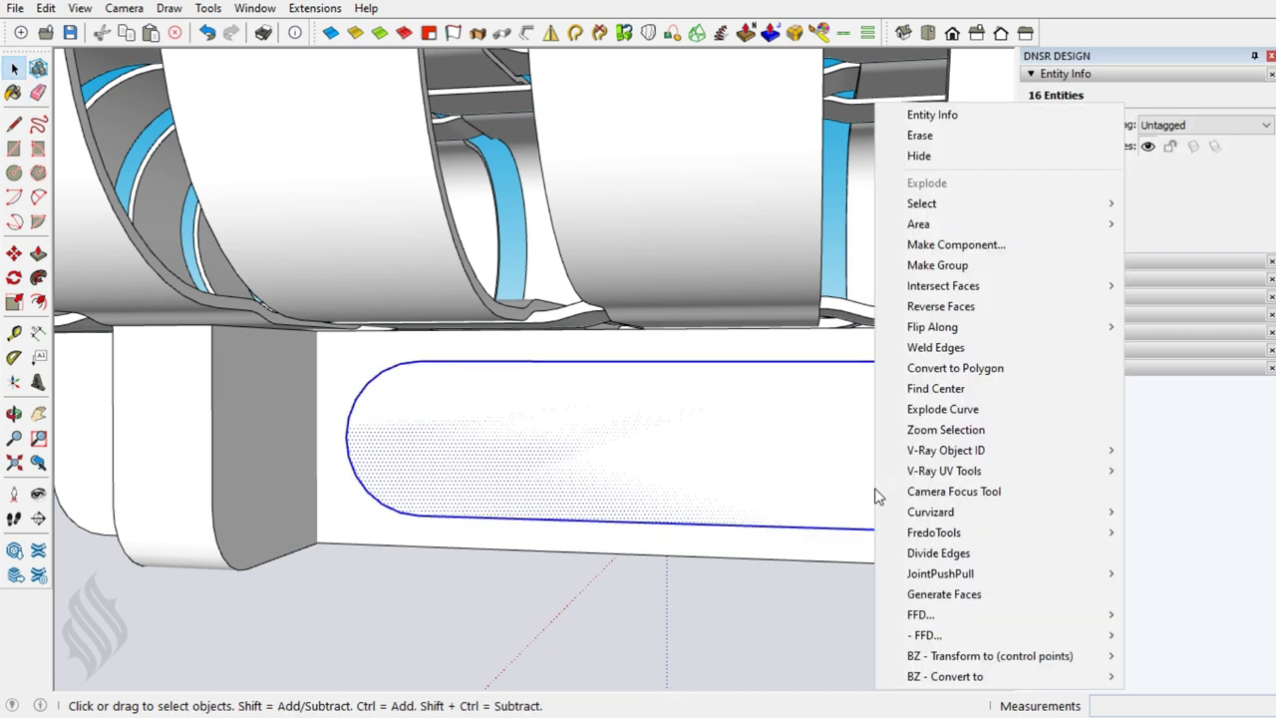
click(935, 266)
key(l)
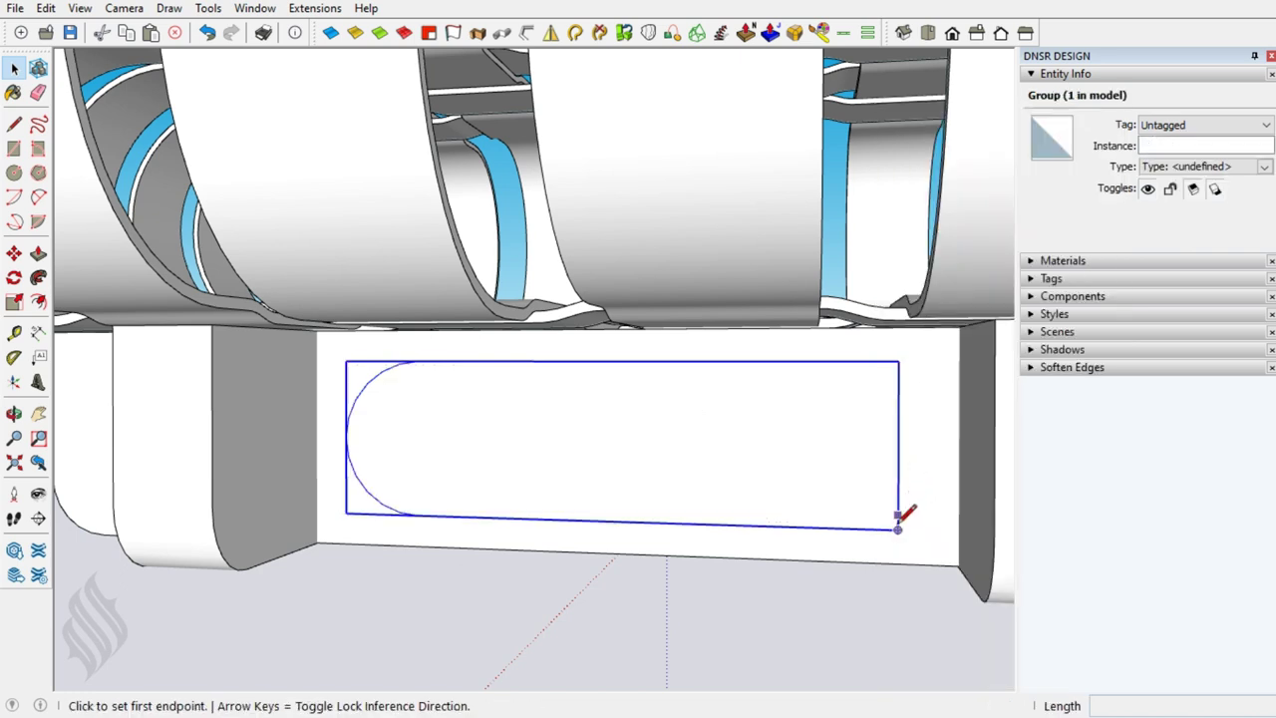
click(897, 530)
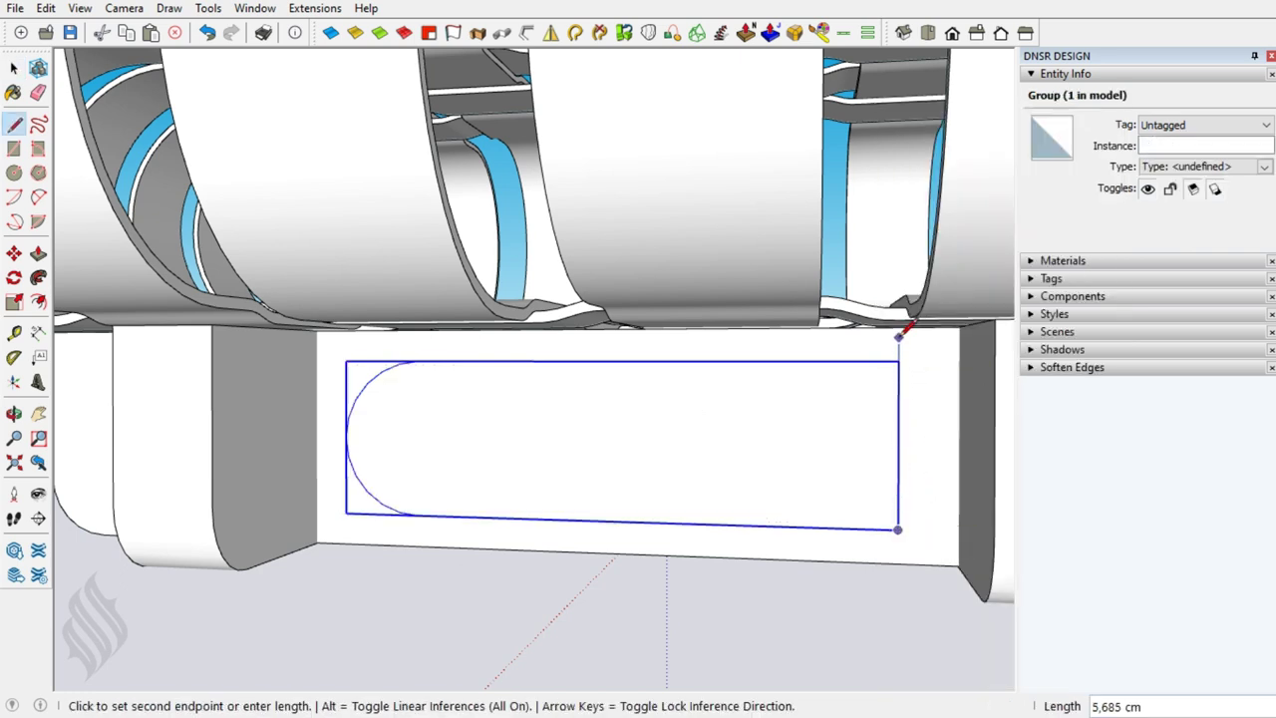
click(898, 338)
key(space)
click(899, 384)
Rotate the vertical line about 22,5° around its bottom end to form a diagonal.
key(q)
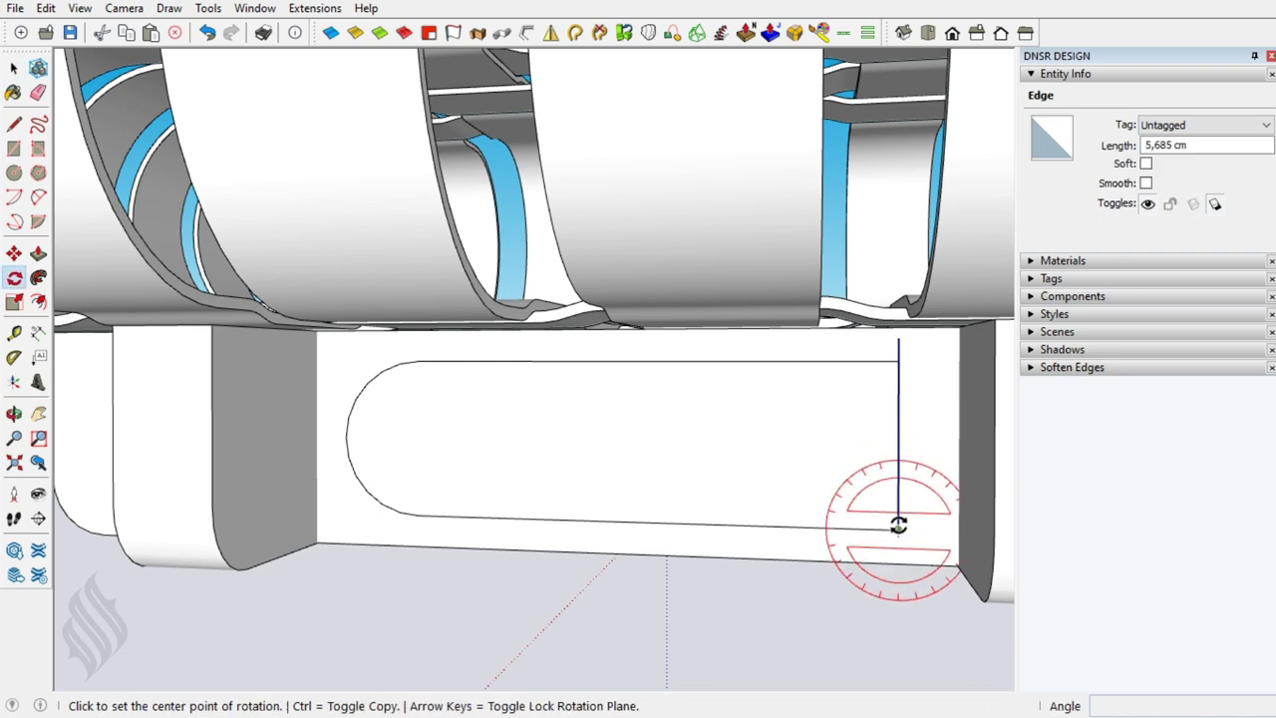
click(898, 527)
click(897, 495)
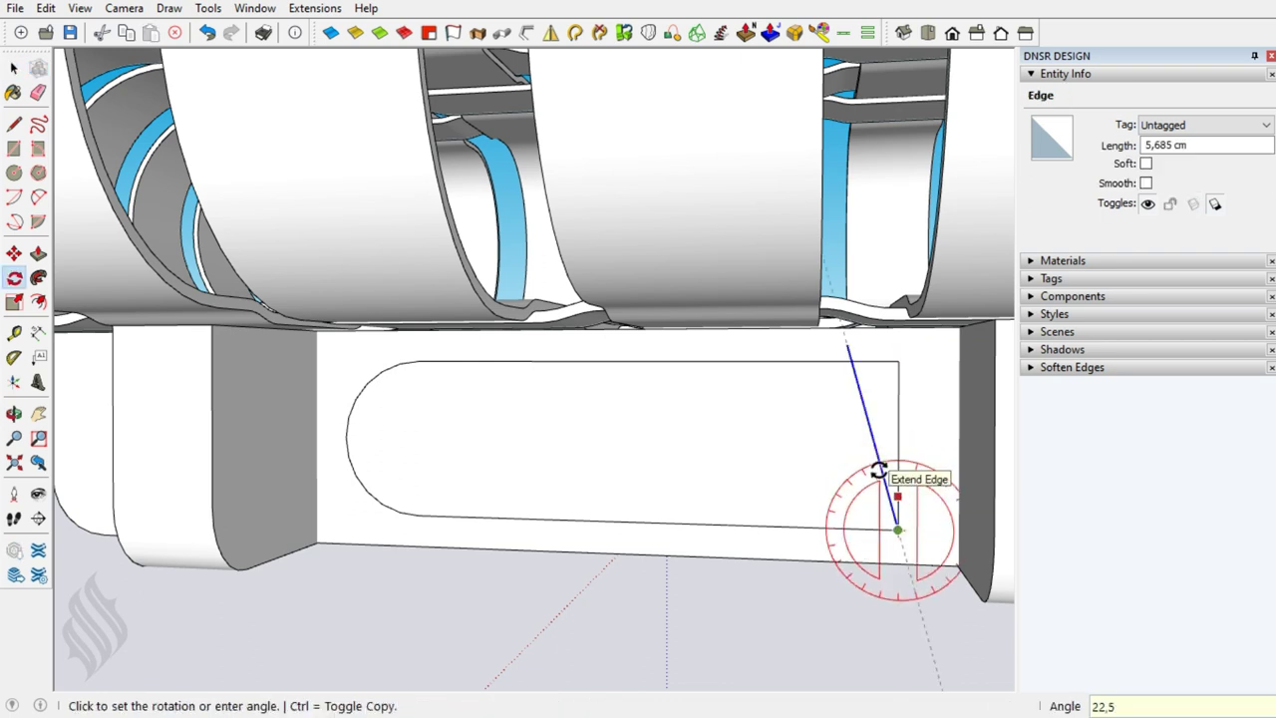
click(878, 469)
key(space)
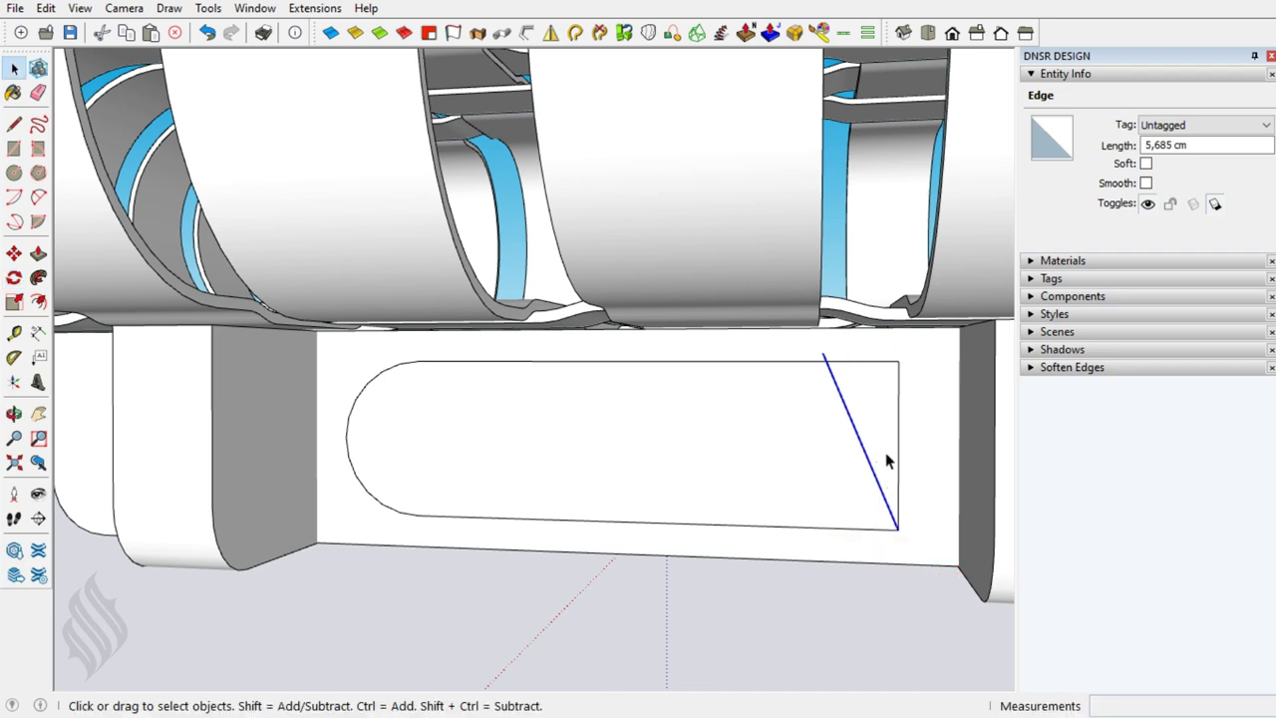
Explode the slot group and erase the corner edges beyond the diagonal.
right_click(885, 461)
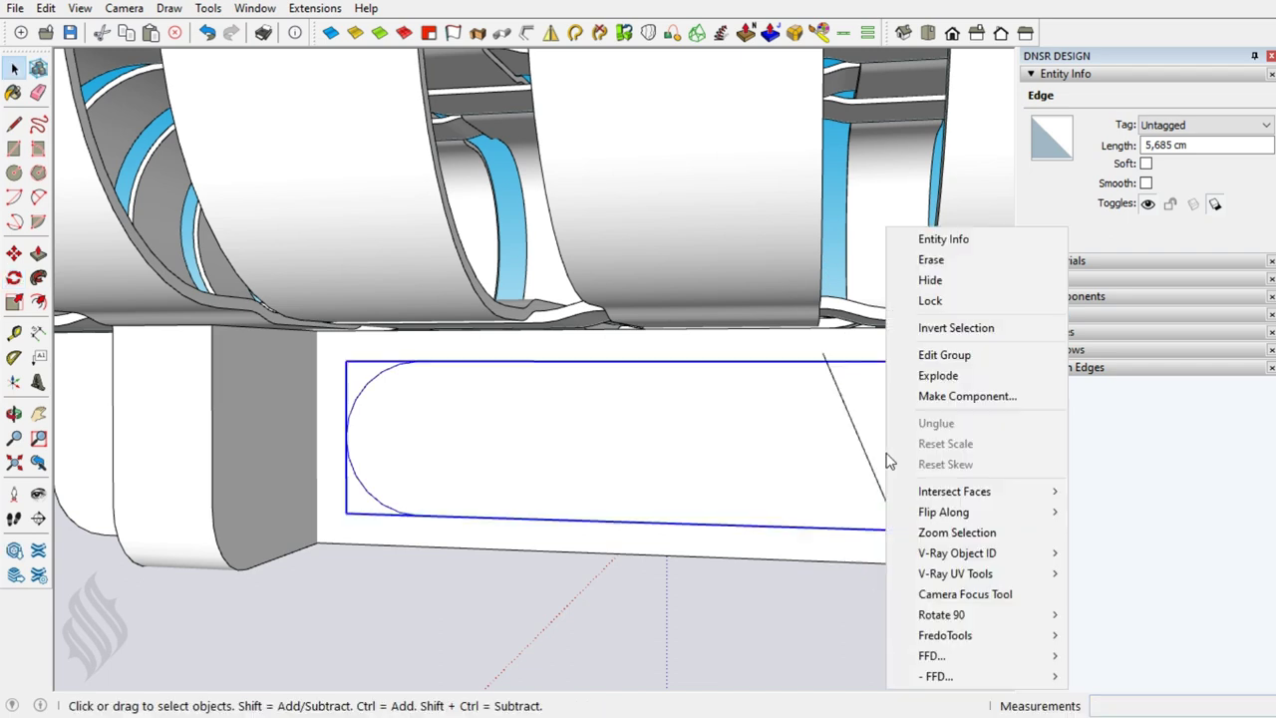
click(908, 385)
key(e)
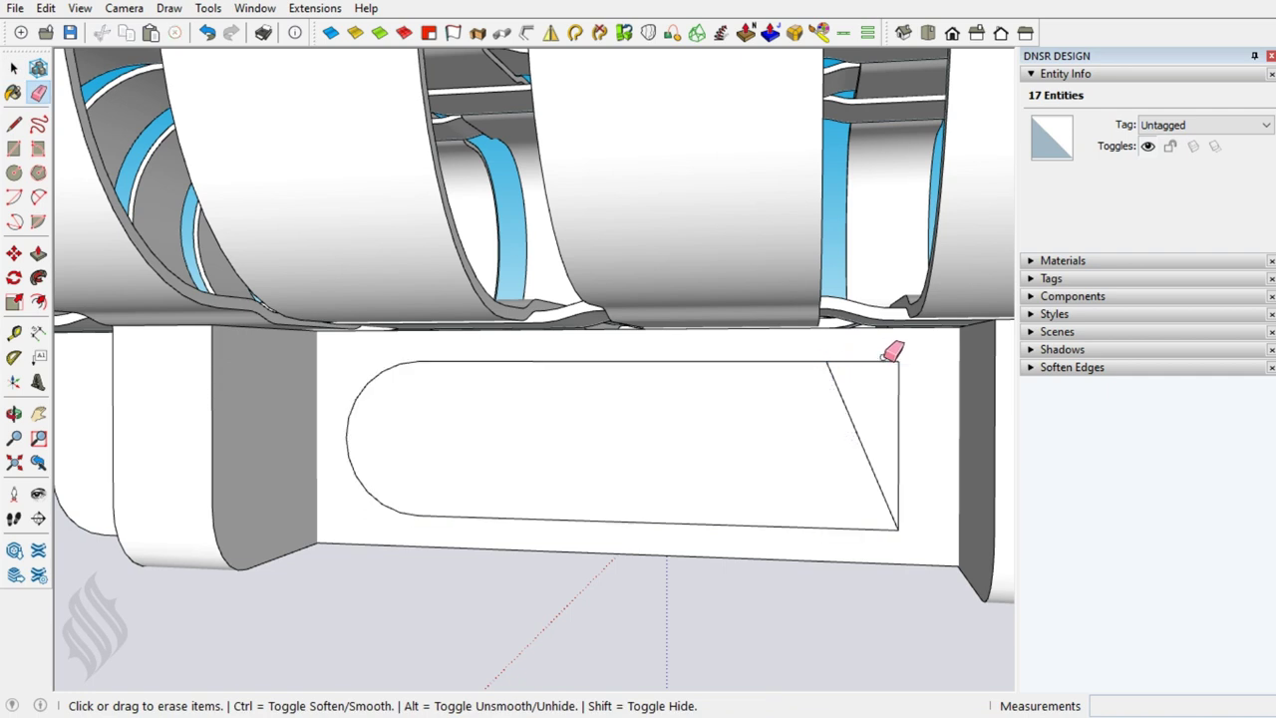
drag(900, 364, 883, 399)
key(space)
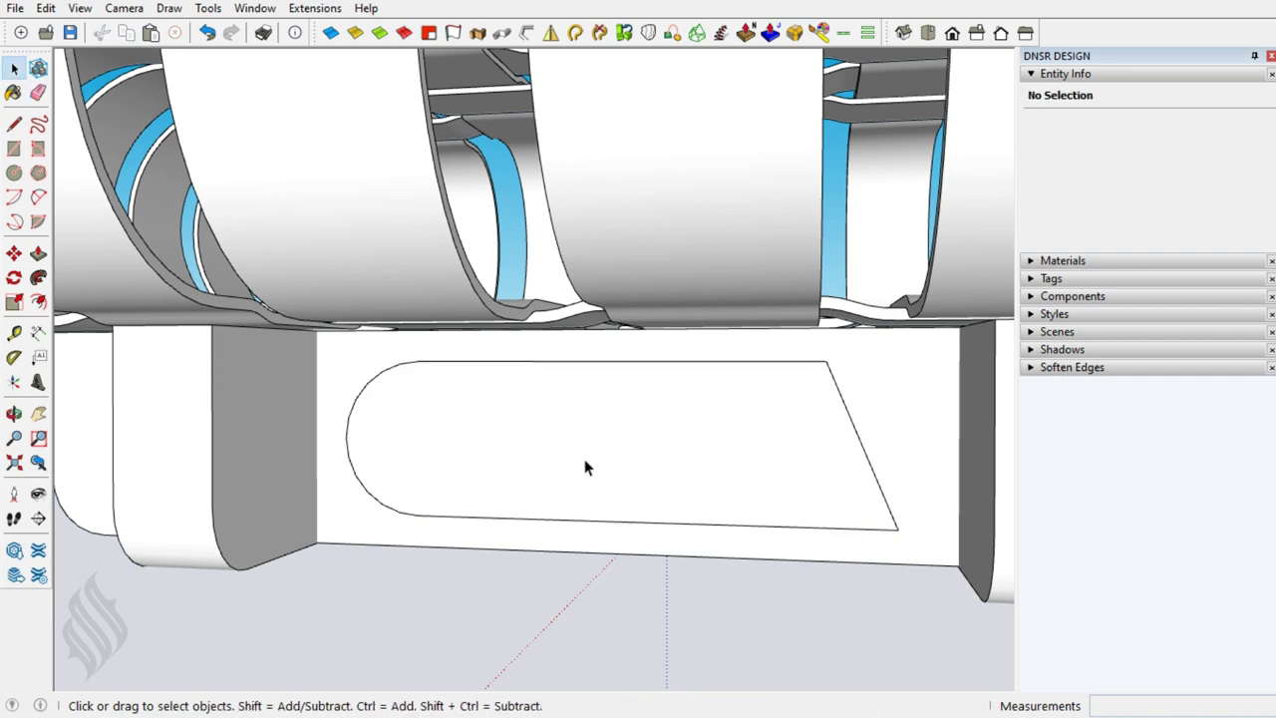
click(564, 457)
Push/Pull the angled slot face 3 cm.
key(p)
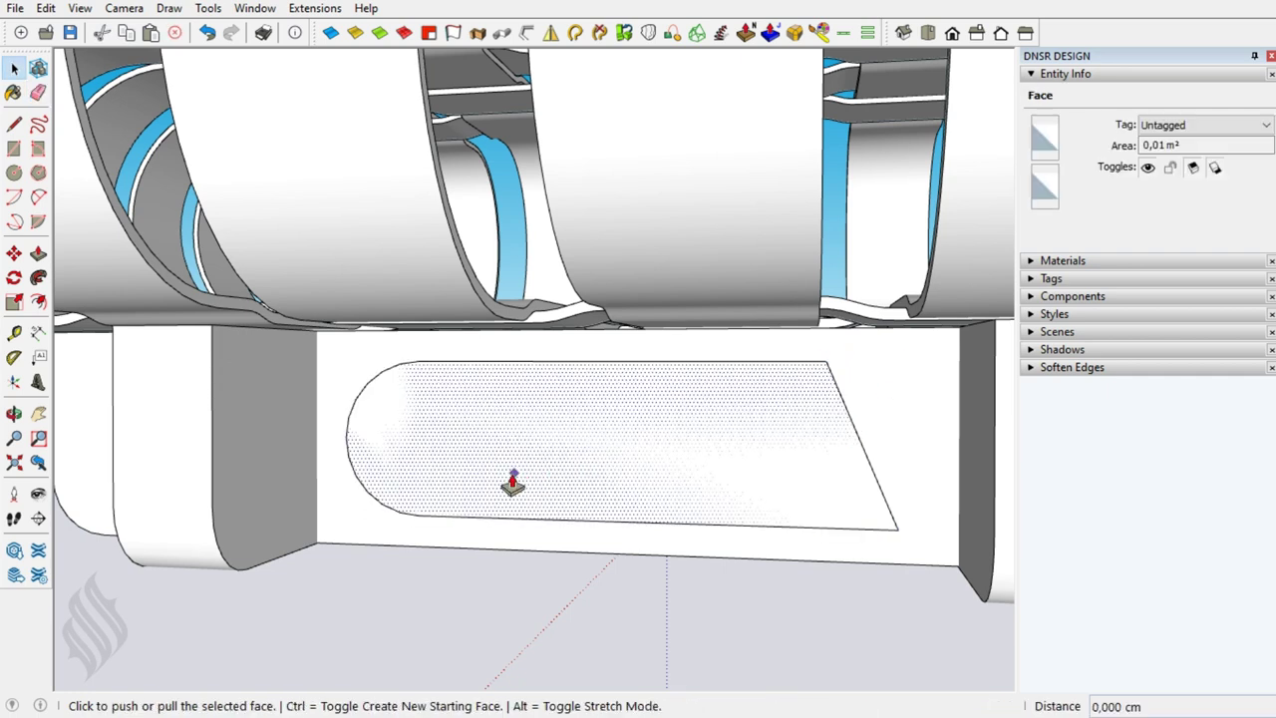
click(488, 484)
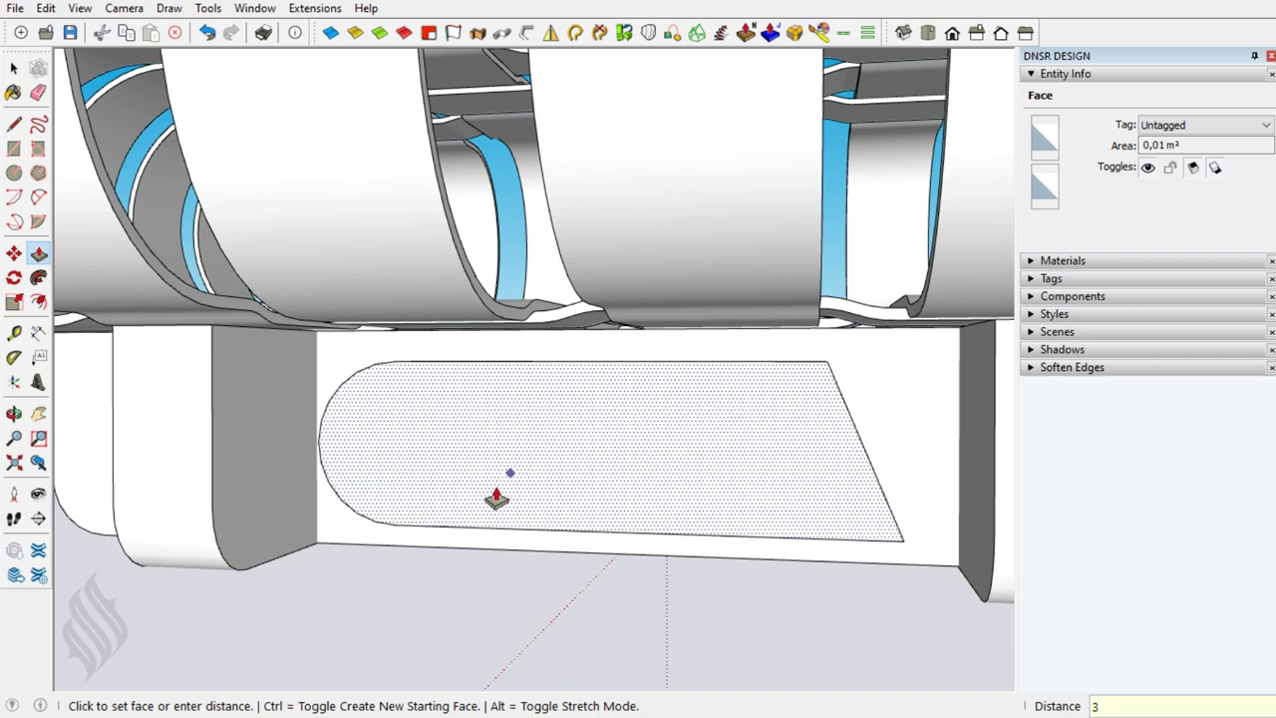
key(Return)
key(space)
mouse_move(589, 506)
middle_down()
mouse_move(637, 476)
mouse_move(606, 506)
middle_up()
Draw a 1 cm radius circle near the slot's rounded end.
key(c)
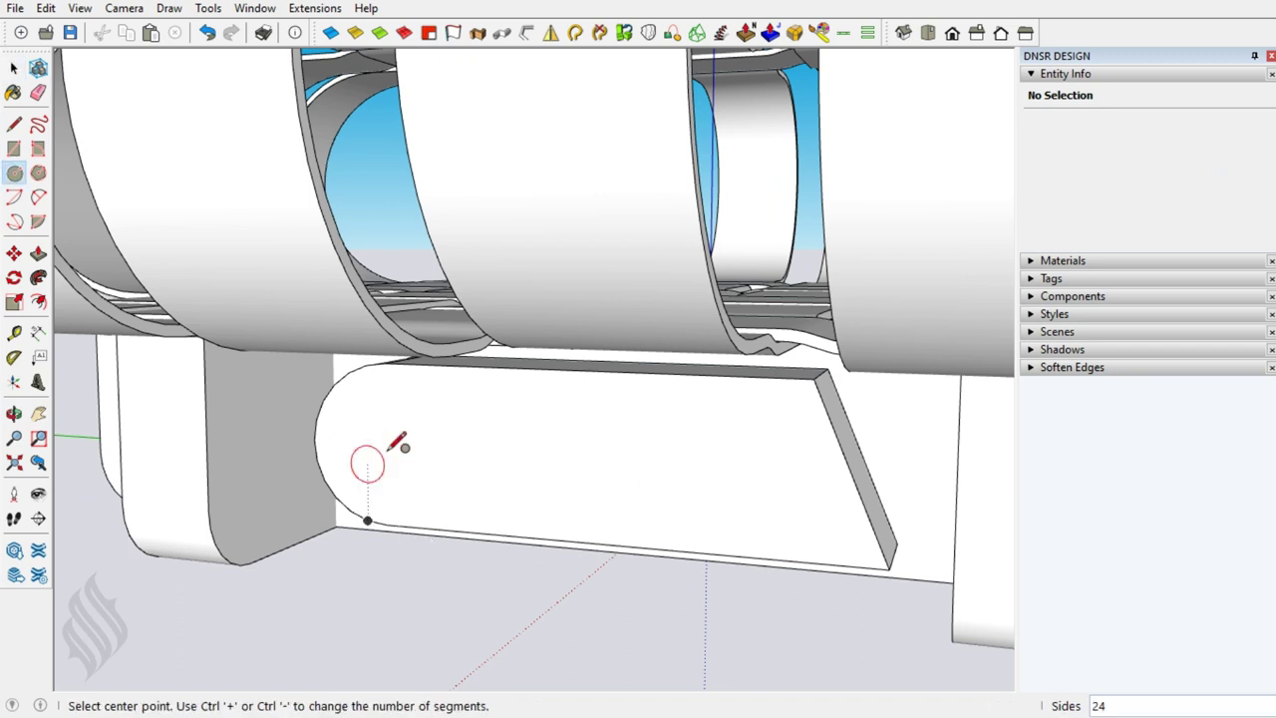
click(385, 443)
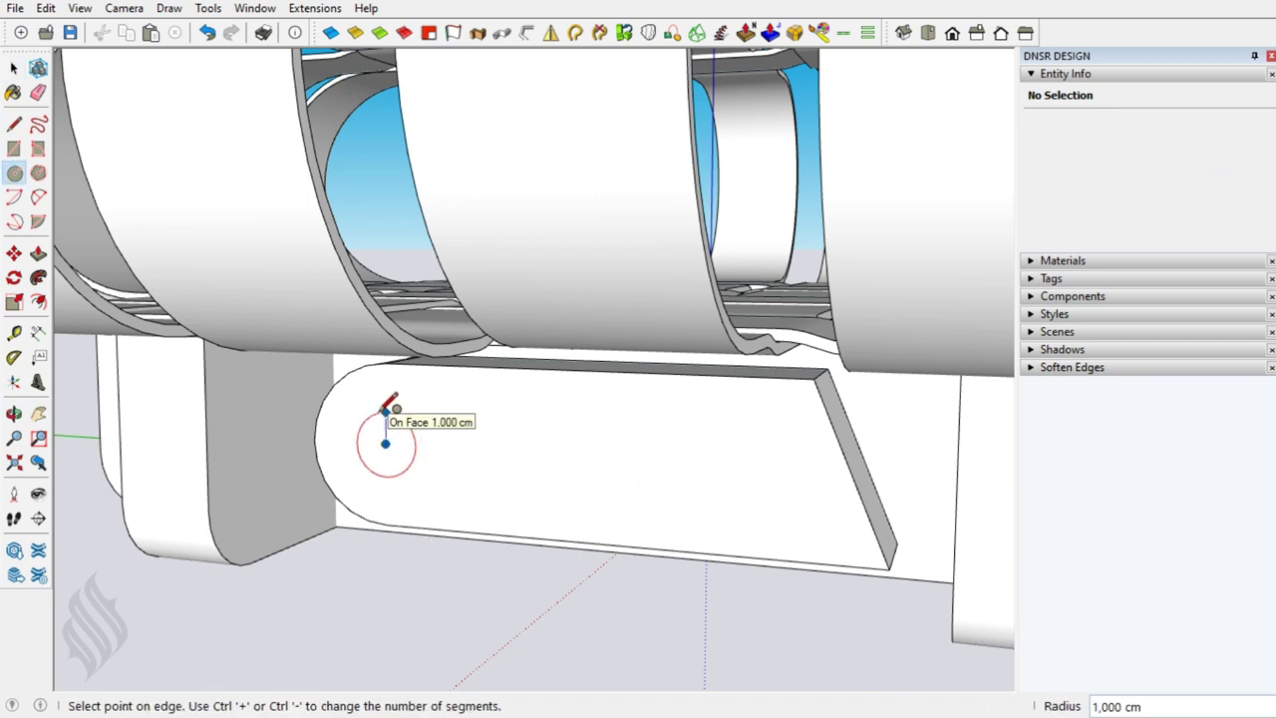
click(385, 411)
key(space)
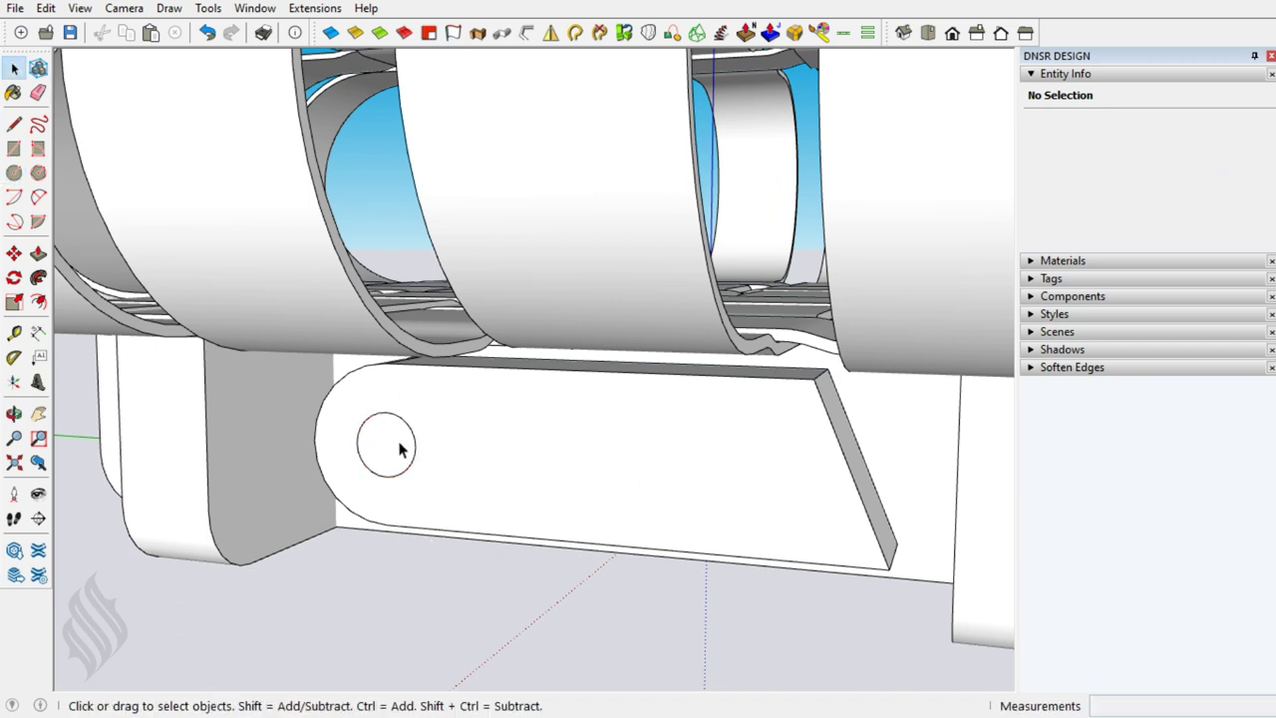
scroll(399, 449, up, 3)
Offset the 1 cm circle 0.25 cm inward to form an inner disc.
scroll(409, 439, up, 2)
click(415, 426)
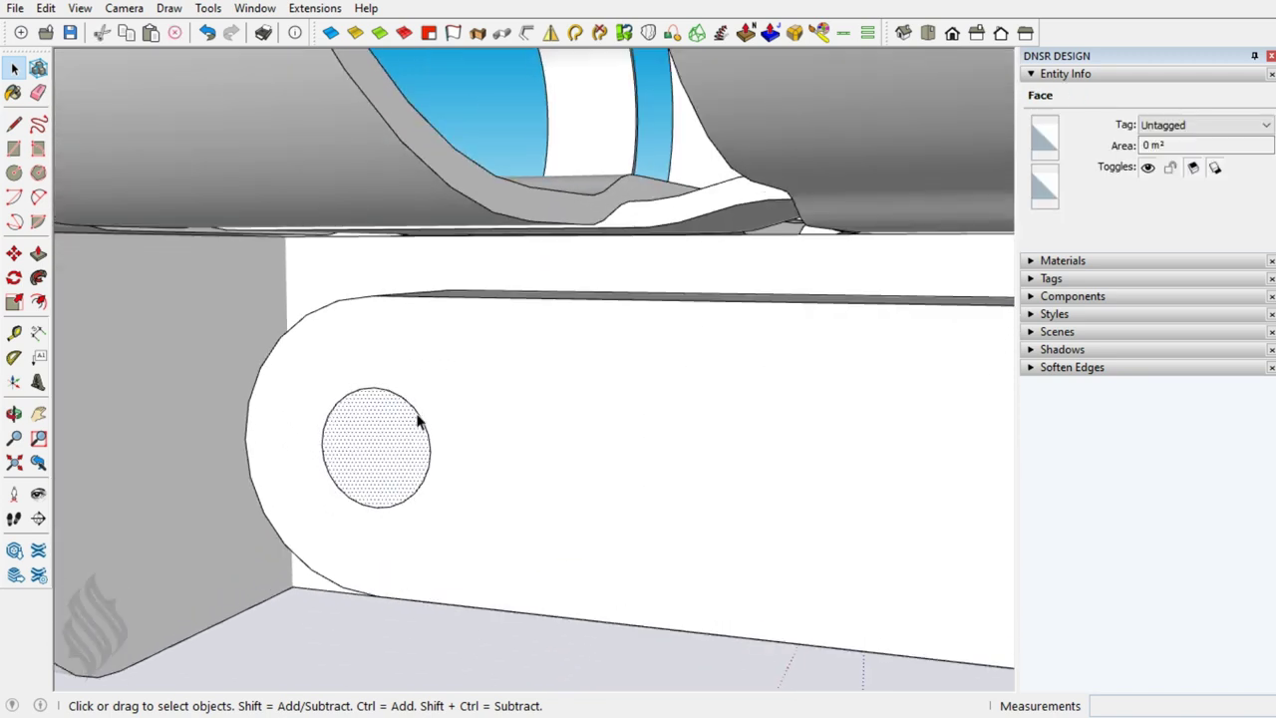
key(f)
click(412, 411)
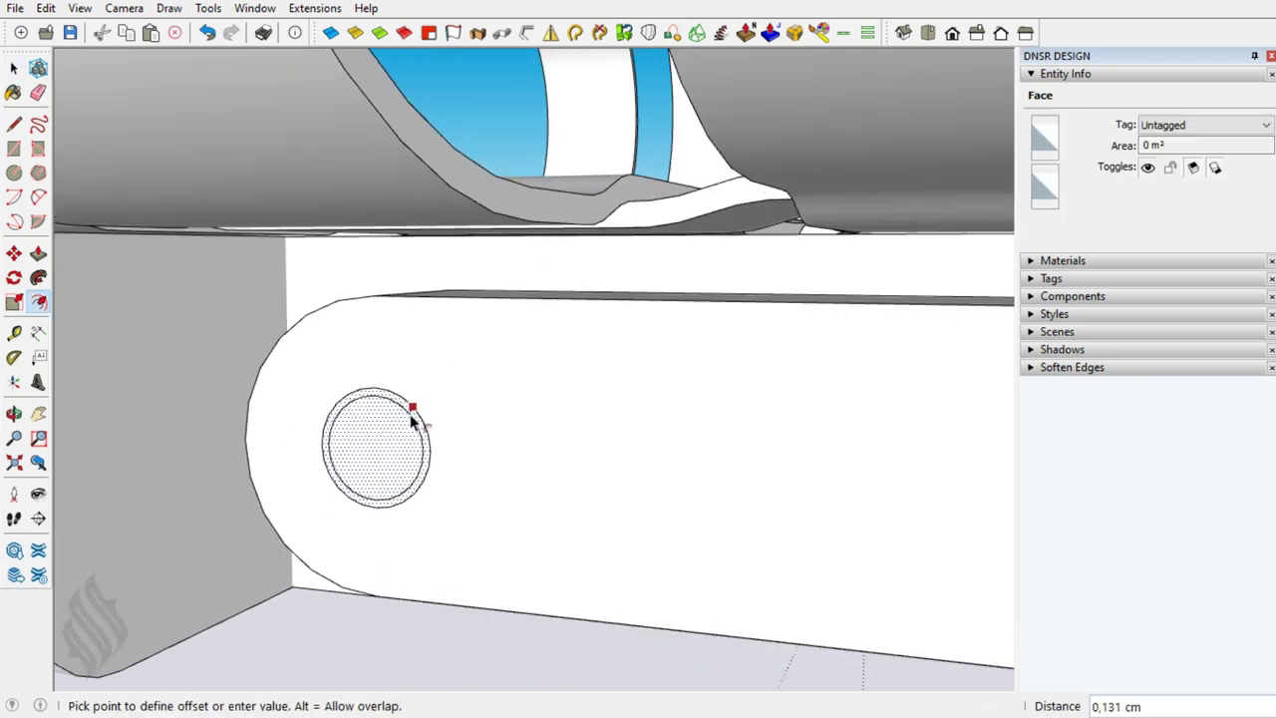
text(5)
key(Return)
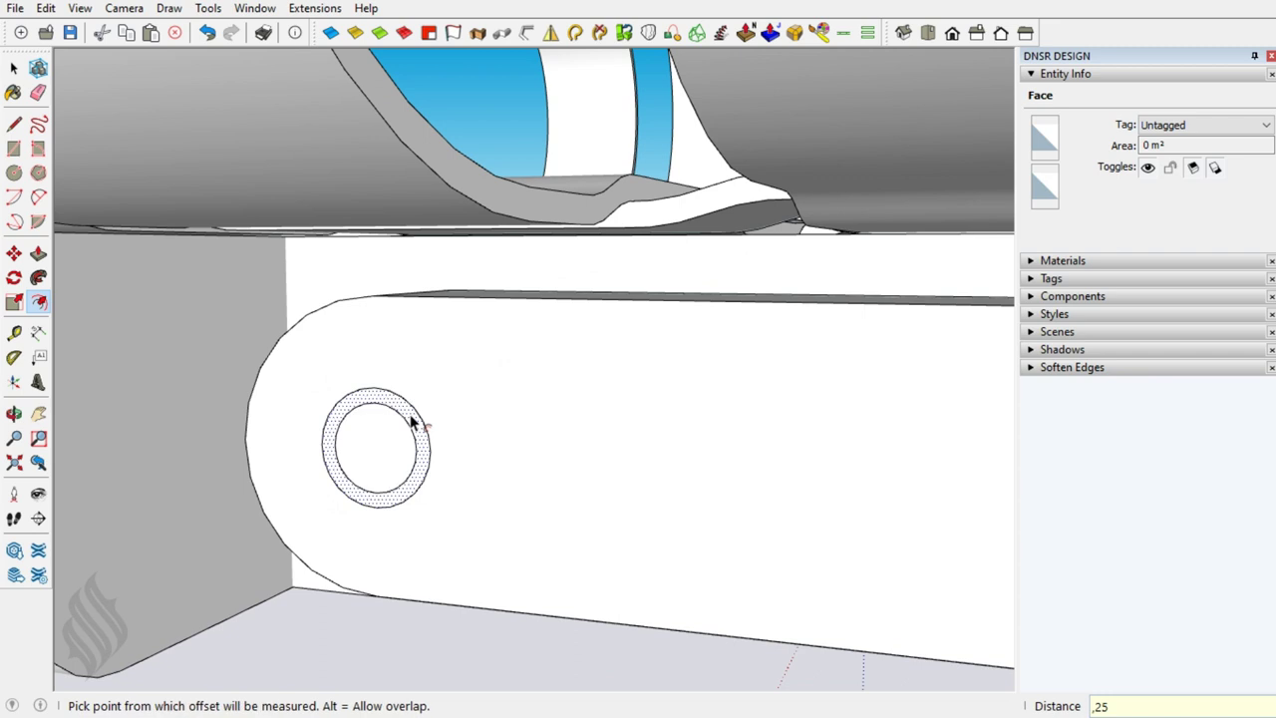
key(space)
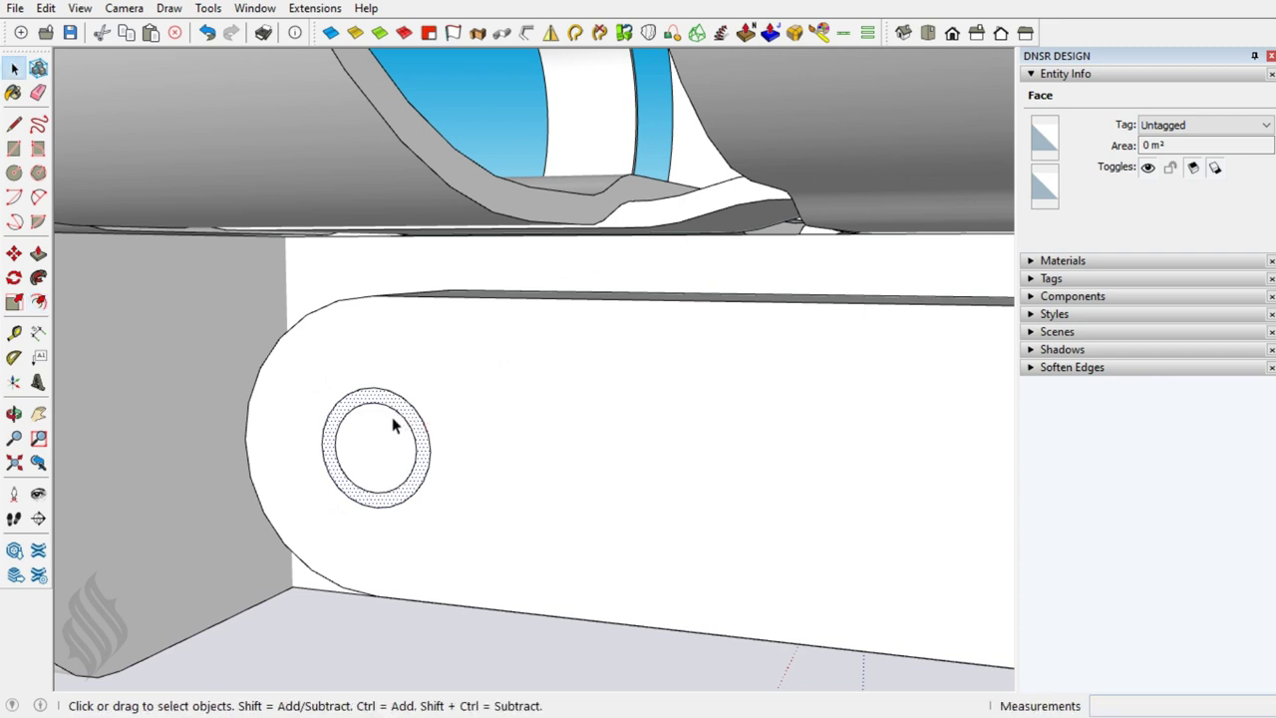
Offset the inner disc again and select the outer ring face.
click(392, 416)
key(f)
click(389, 432)
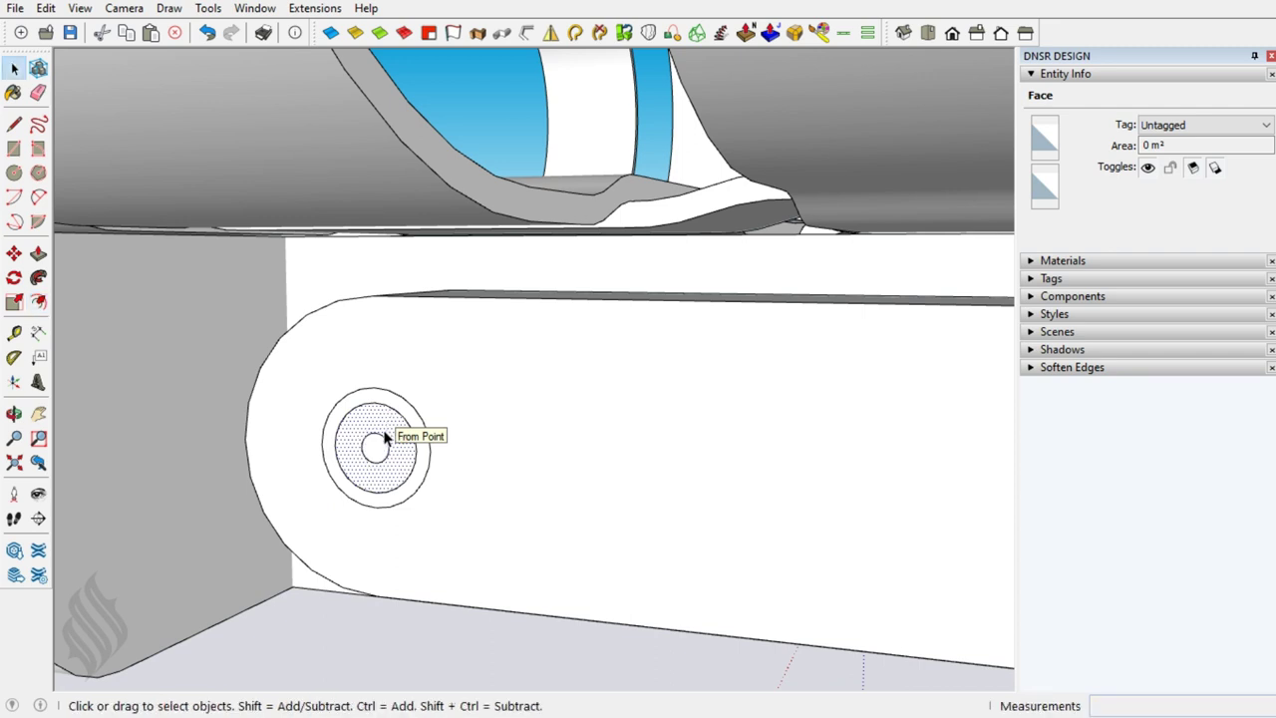
scroll(426, 475, up, 2)
click(429, 477)
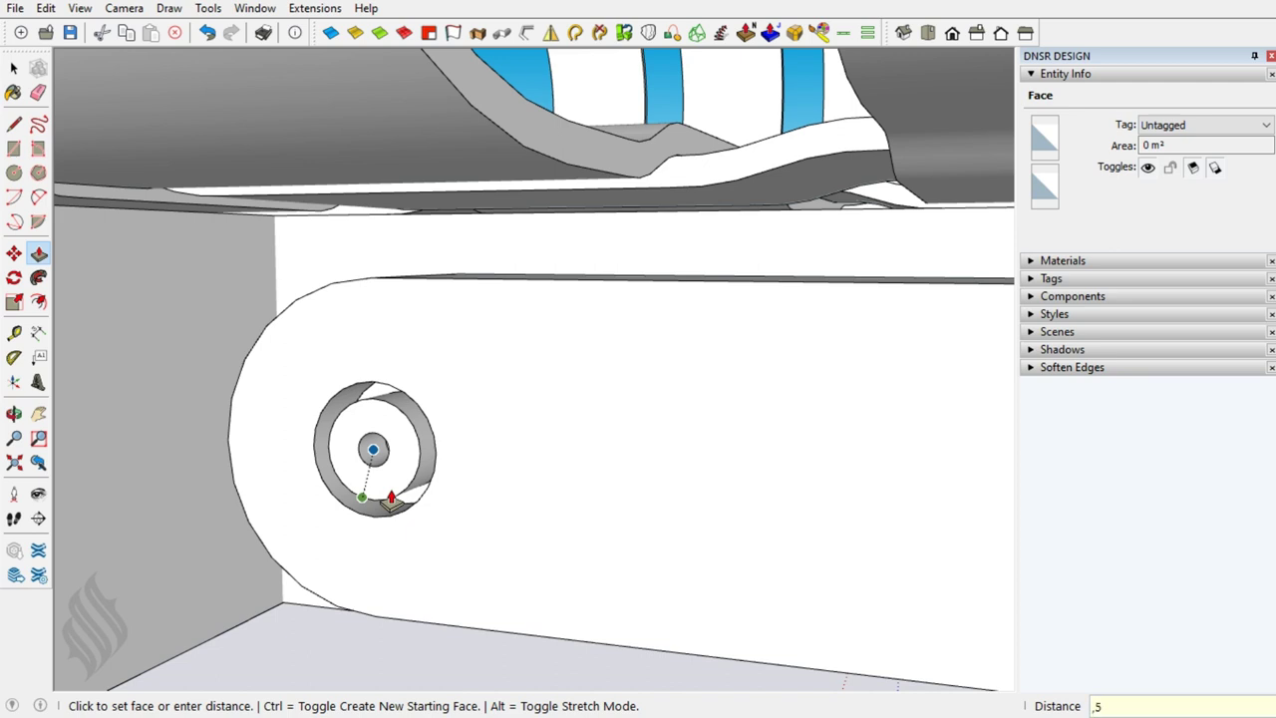
scroll(279, 473, down, 2)
Make the whole arm plate with its hub into the component Component#3.
scroll(285, 469, down, 3)
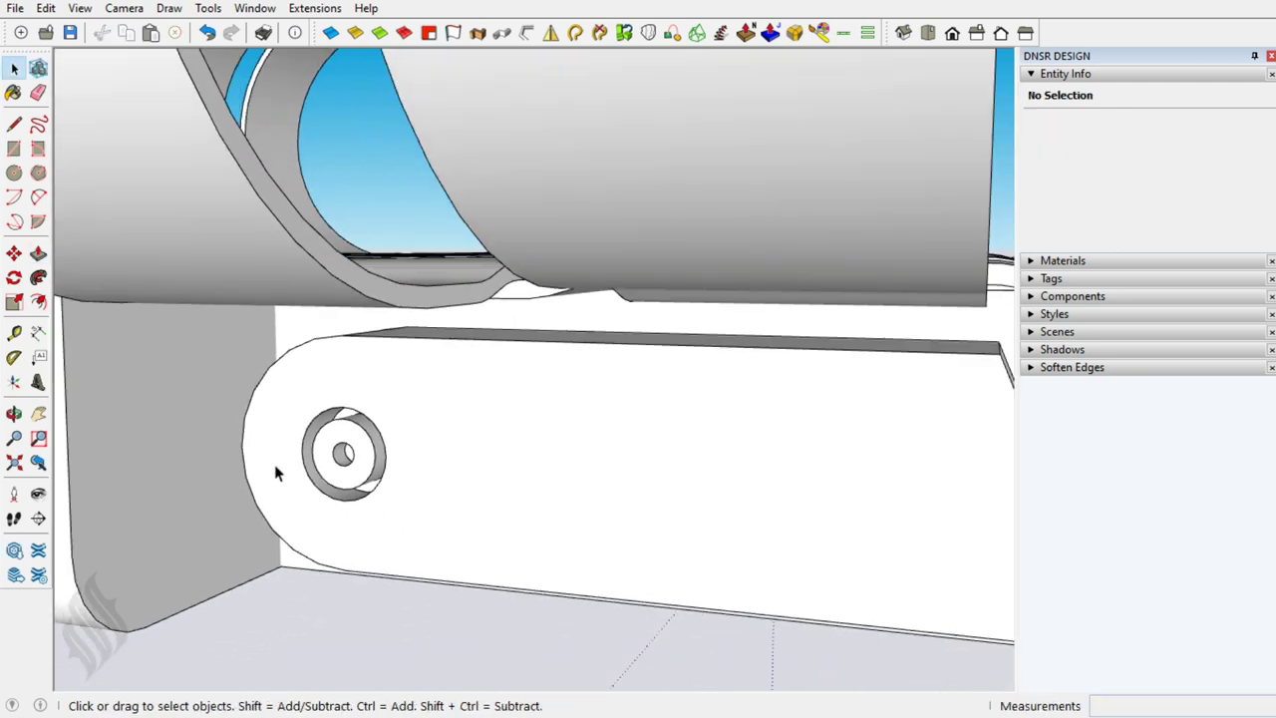
scroll(368, 487, down, 3)
scroll(376, 493, down, 2)
triple_click(377, 492)
right_click(376, 491)
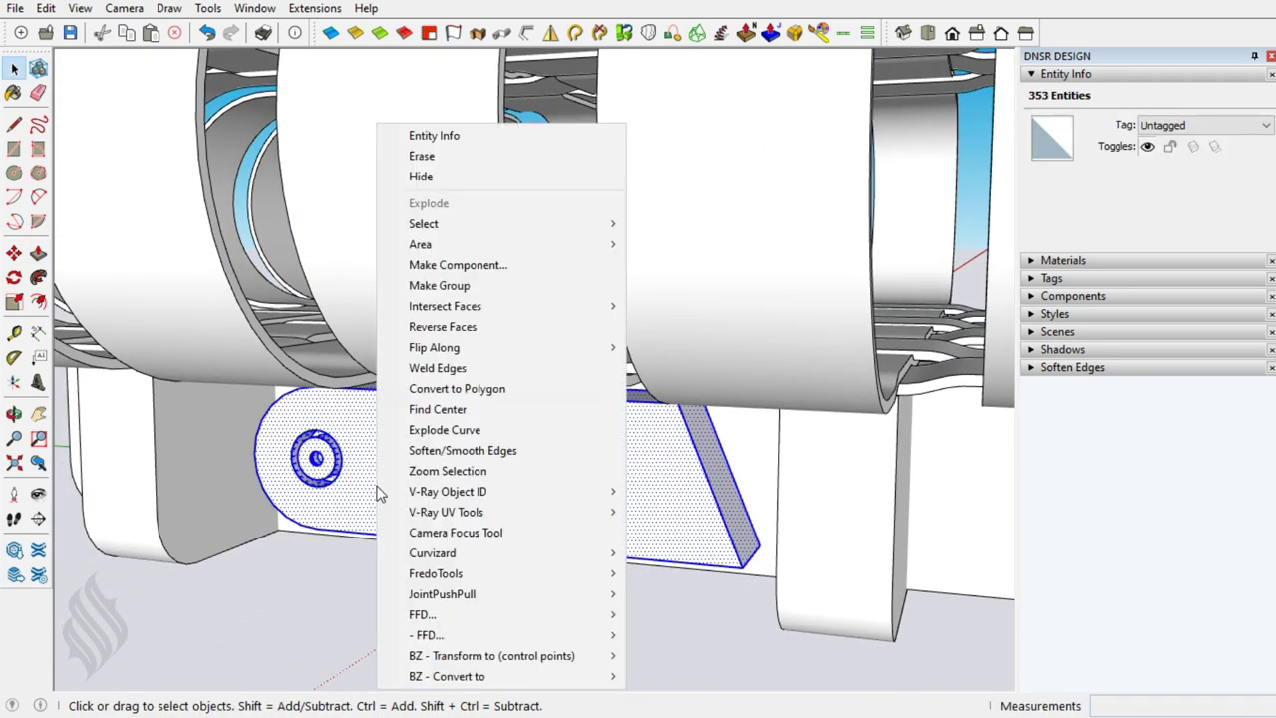
click(549, 276)
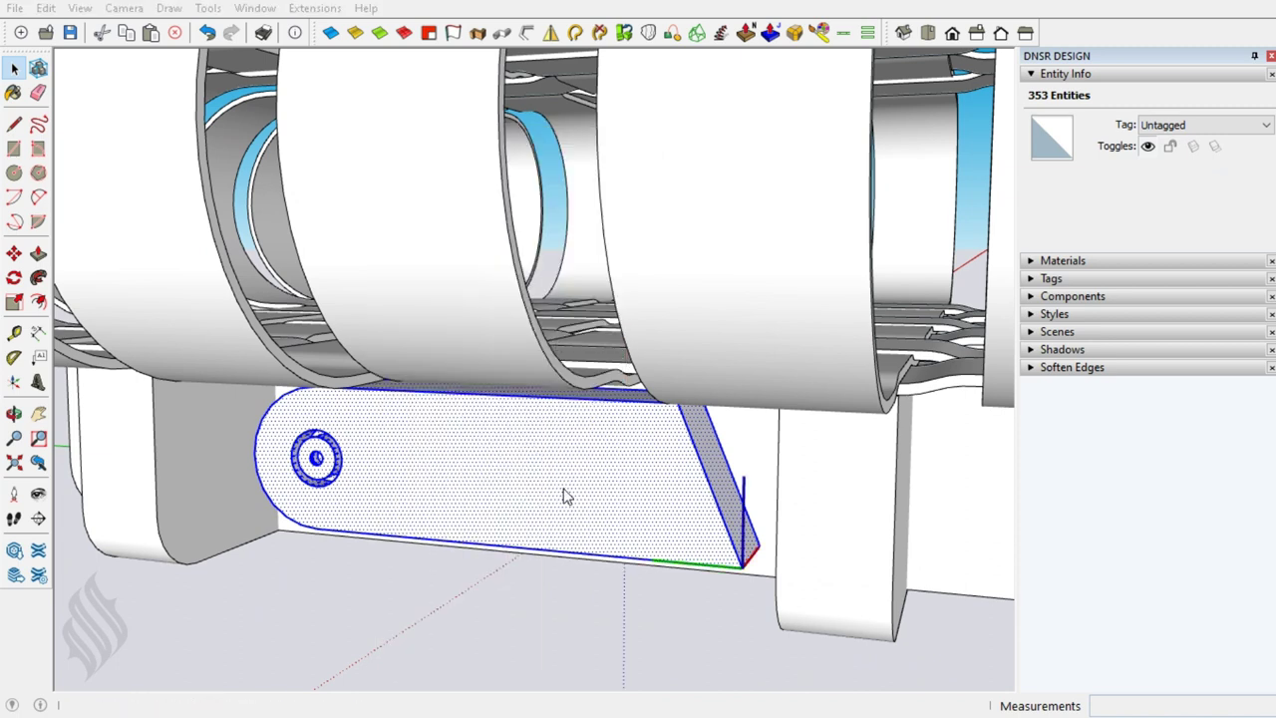
click(664, 547)
scroll(304, 558, down, 2)
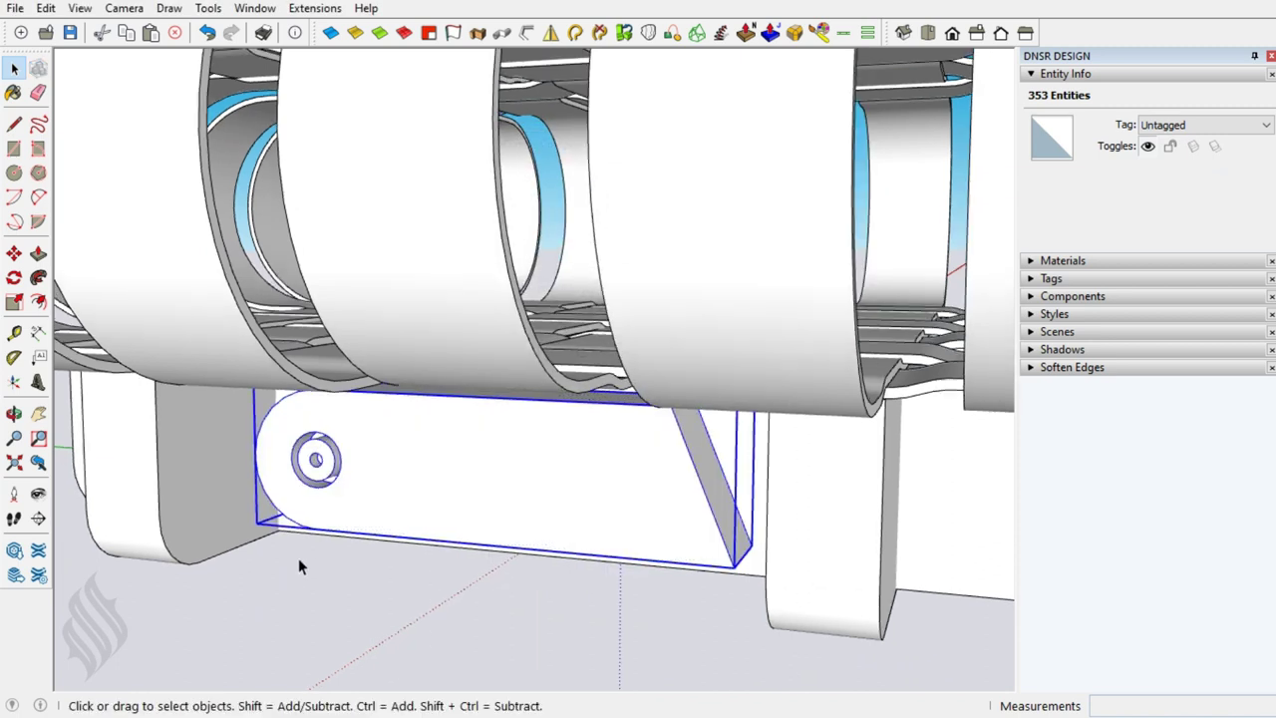
scroll(298, 557, down, 3)
scroll(298, 557, down, 3)
scroll(304, 563, down, 3)
middle_drag(310, 564, 439, 494)
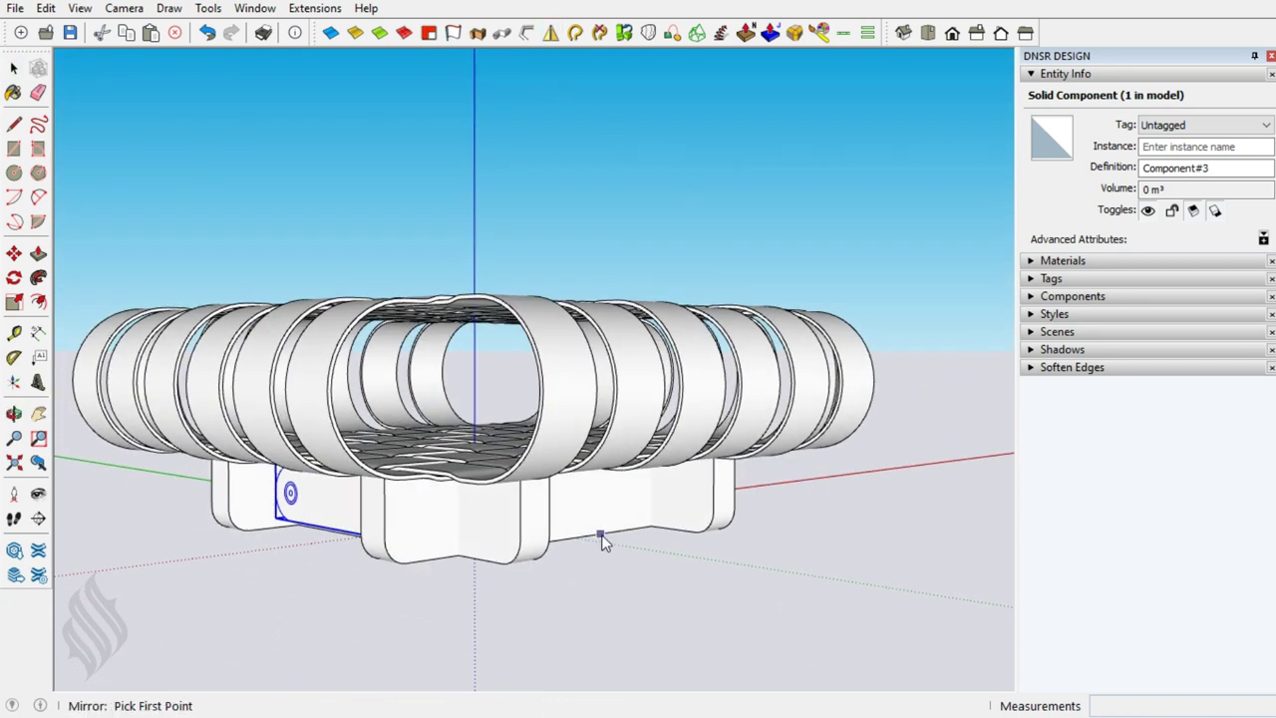
Pick the mirror line's first point on the arm component, then deselect it.
click(574, 537)
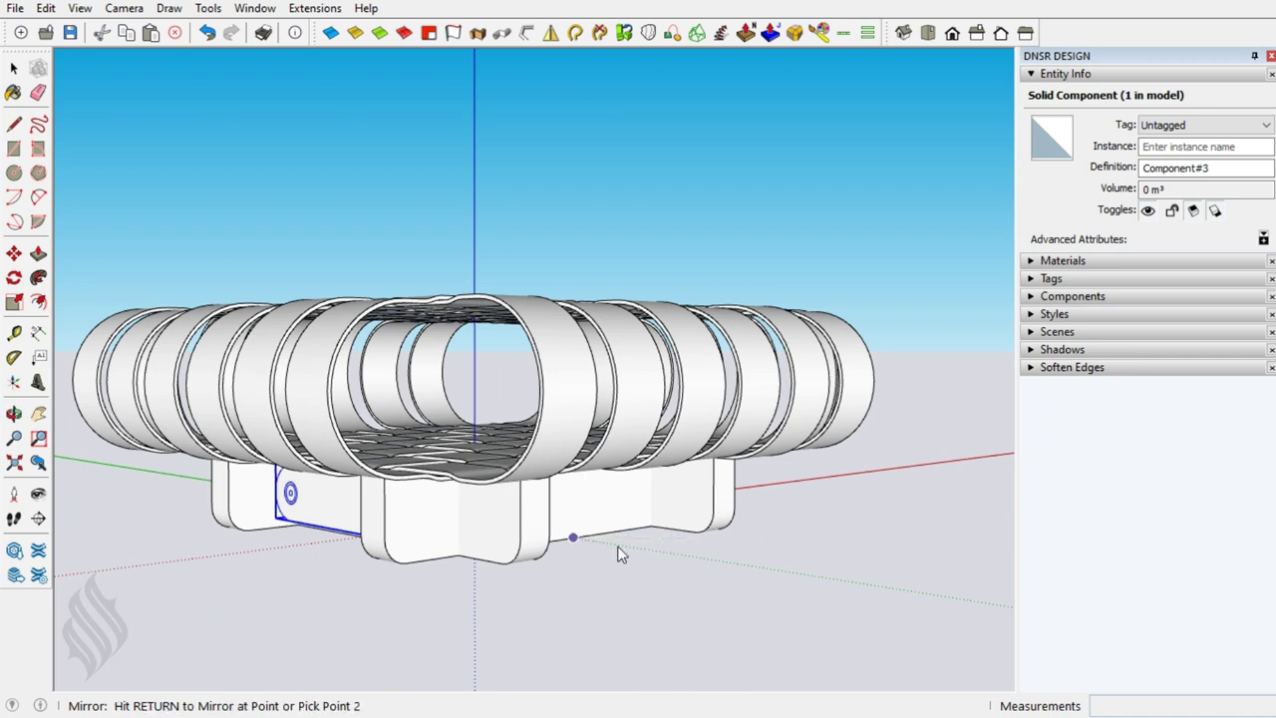
click(646, 618)
mouse_move(705, 573)
middle_down()
mouse_move(624, 572)
mouse_move(374, 626)
mouse_move(205, 612)
mouse_move(487, 592)
mouse_move(361, 544)
mouse_move(482, 553)
mouse_move(489, 649)
mouse_move(521, 356)
mouse_move(563, 547)
mouse_move(805, 507)
mouse_move(888, 472)
mouse_move(516, 414)
mouse_move(524, 604)
mouse_move(546, 656)
middle_up()
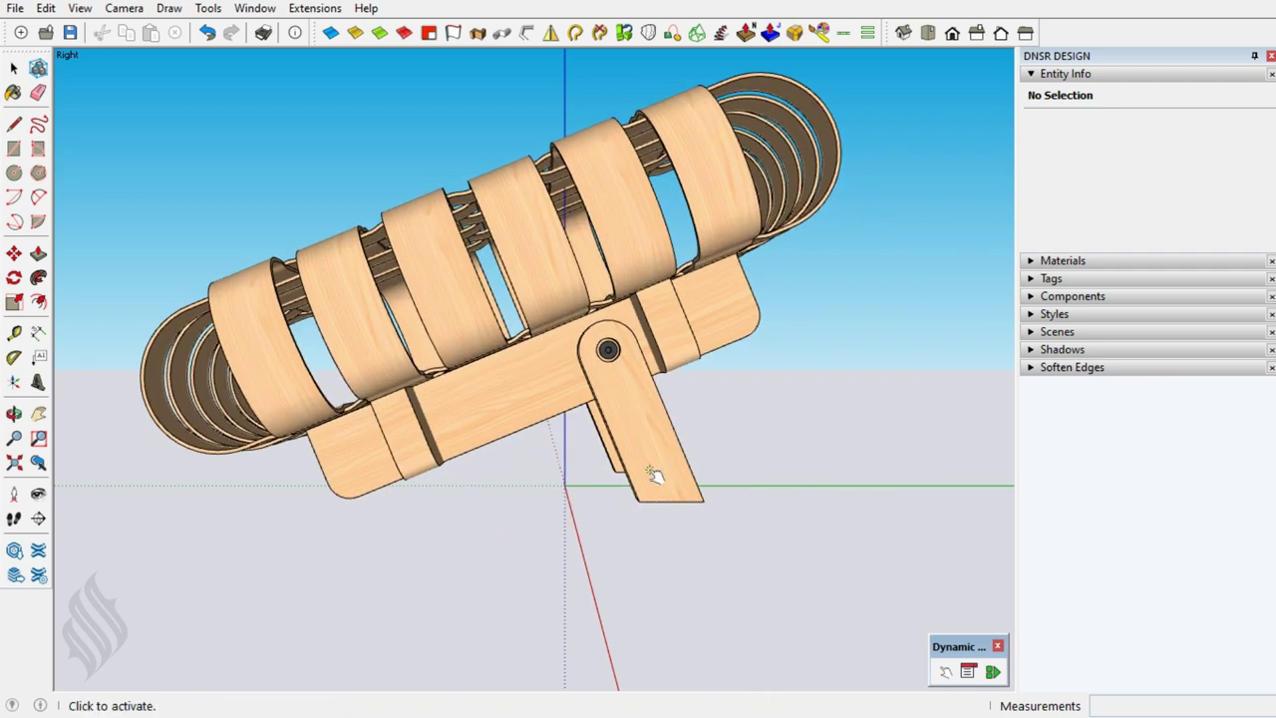
Swing the dynamic side arm flat along the base with the Interact tool.
click(653, 475)
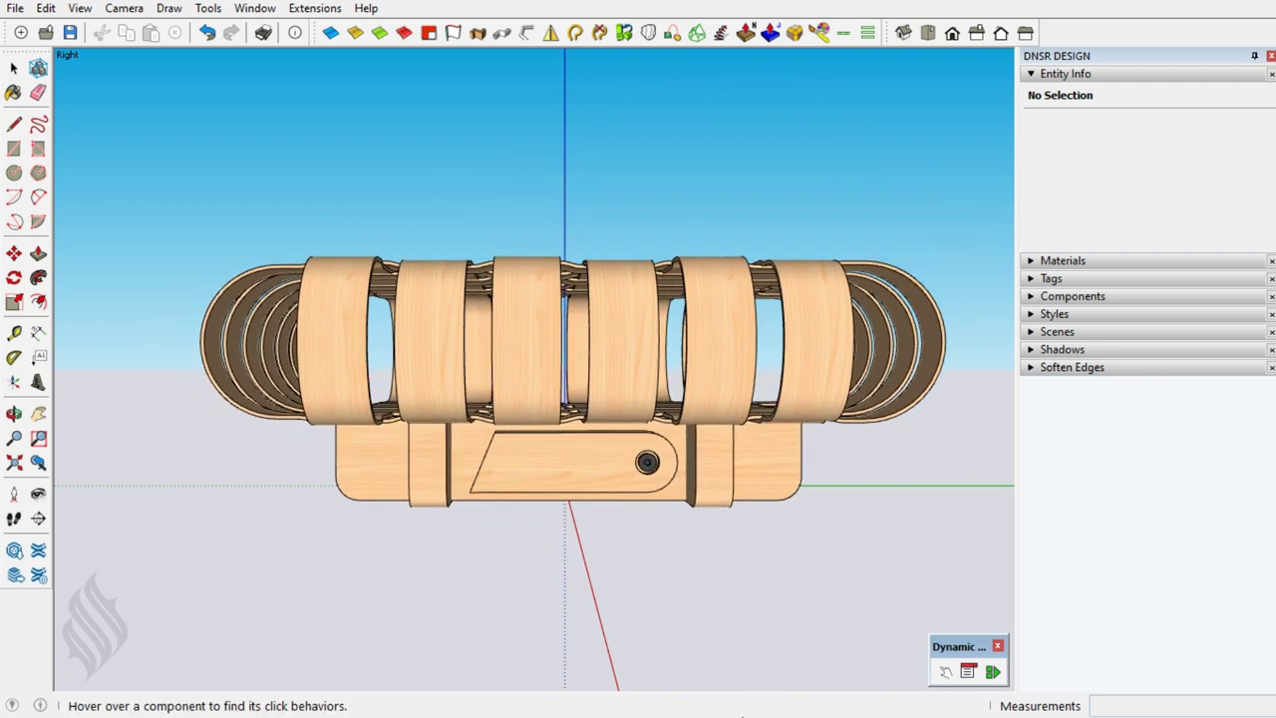